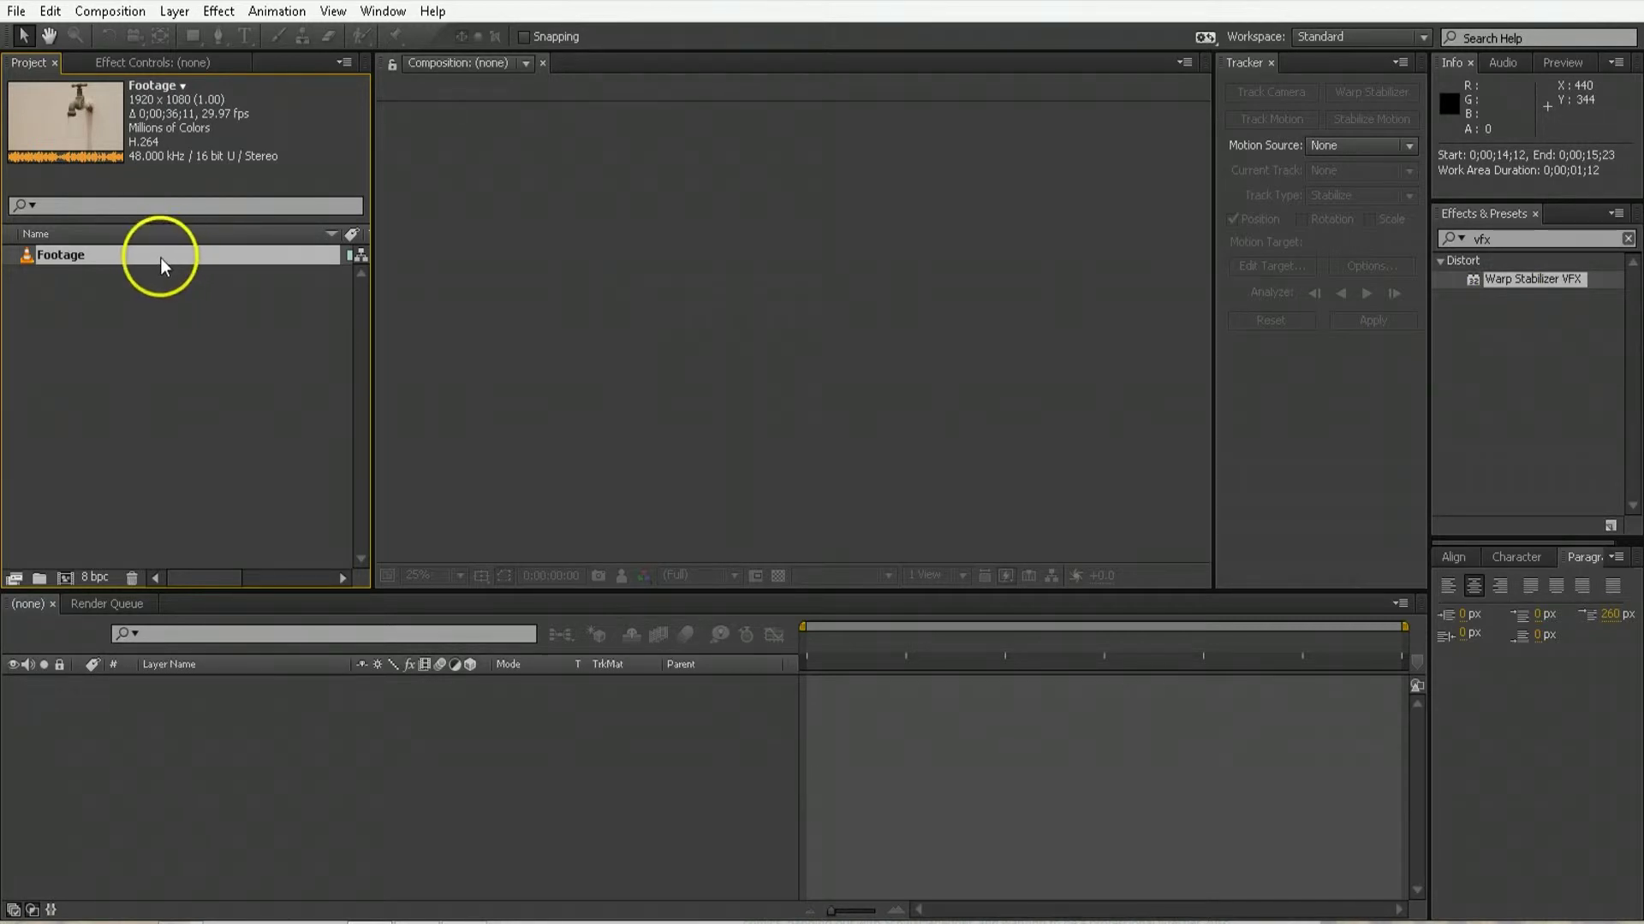
# Step: Create a composition from the Footage clip and trim it to the section from 0;00;21;18 to 0;00;27;25
pyautogui.moveTo(75, 259); pyautogui.dragTo(69, 577)
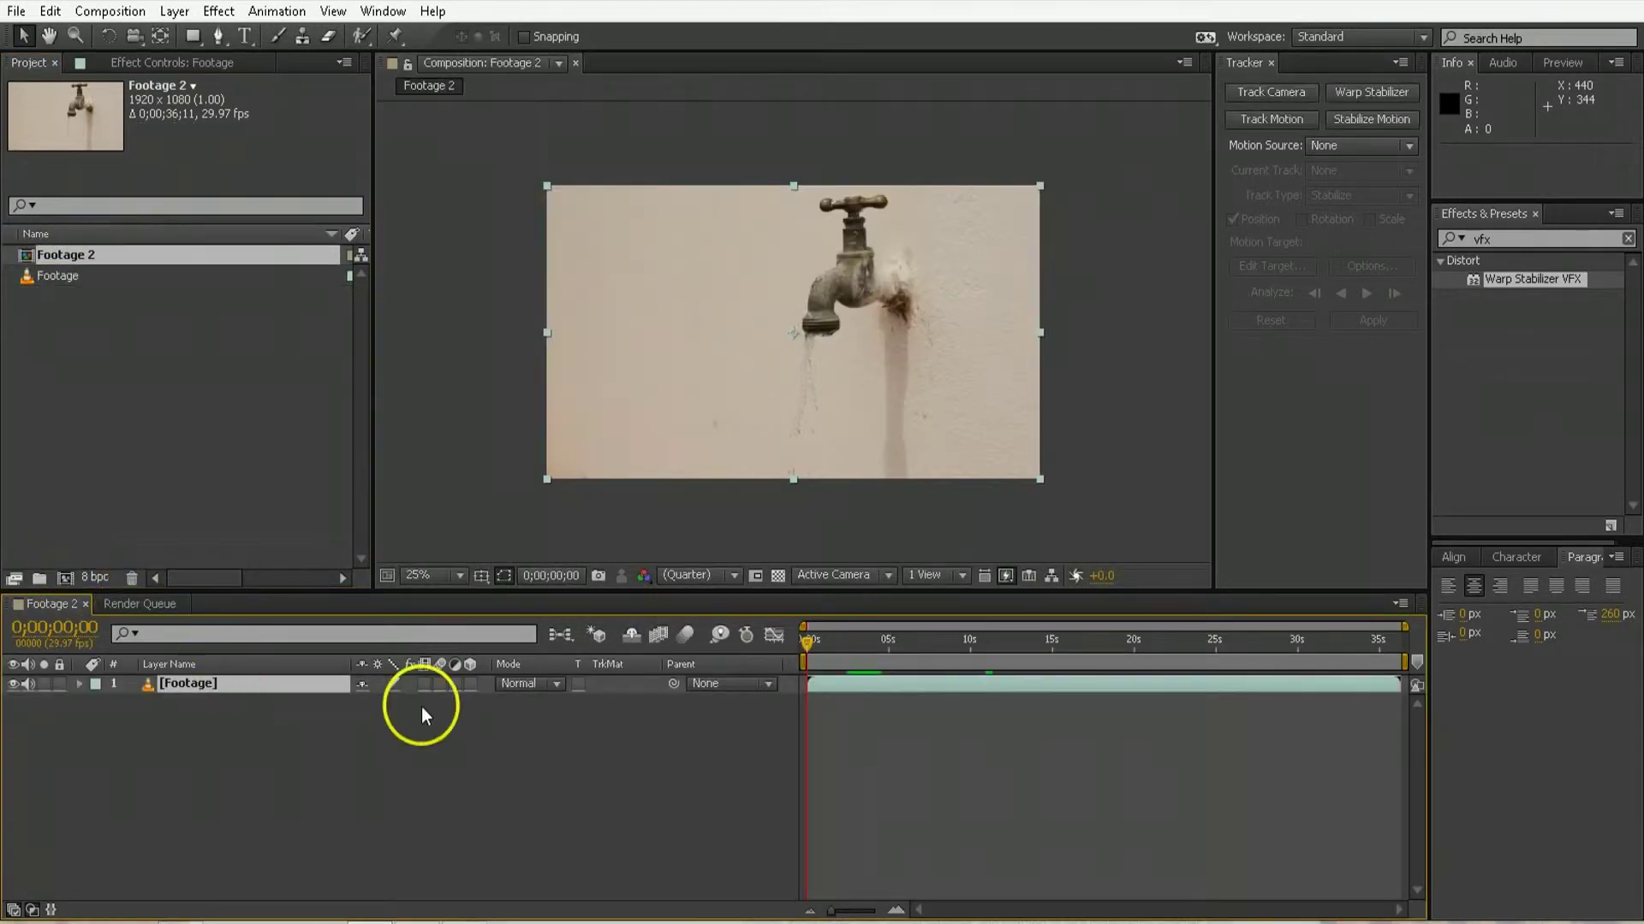
pyautogui.moveTo(1046, 648); pyautogui.dragTo(1160, 647)
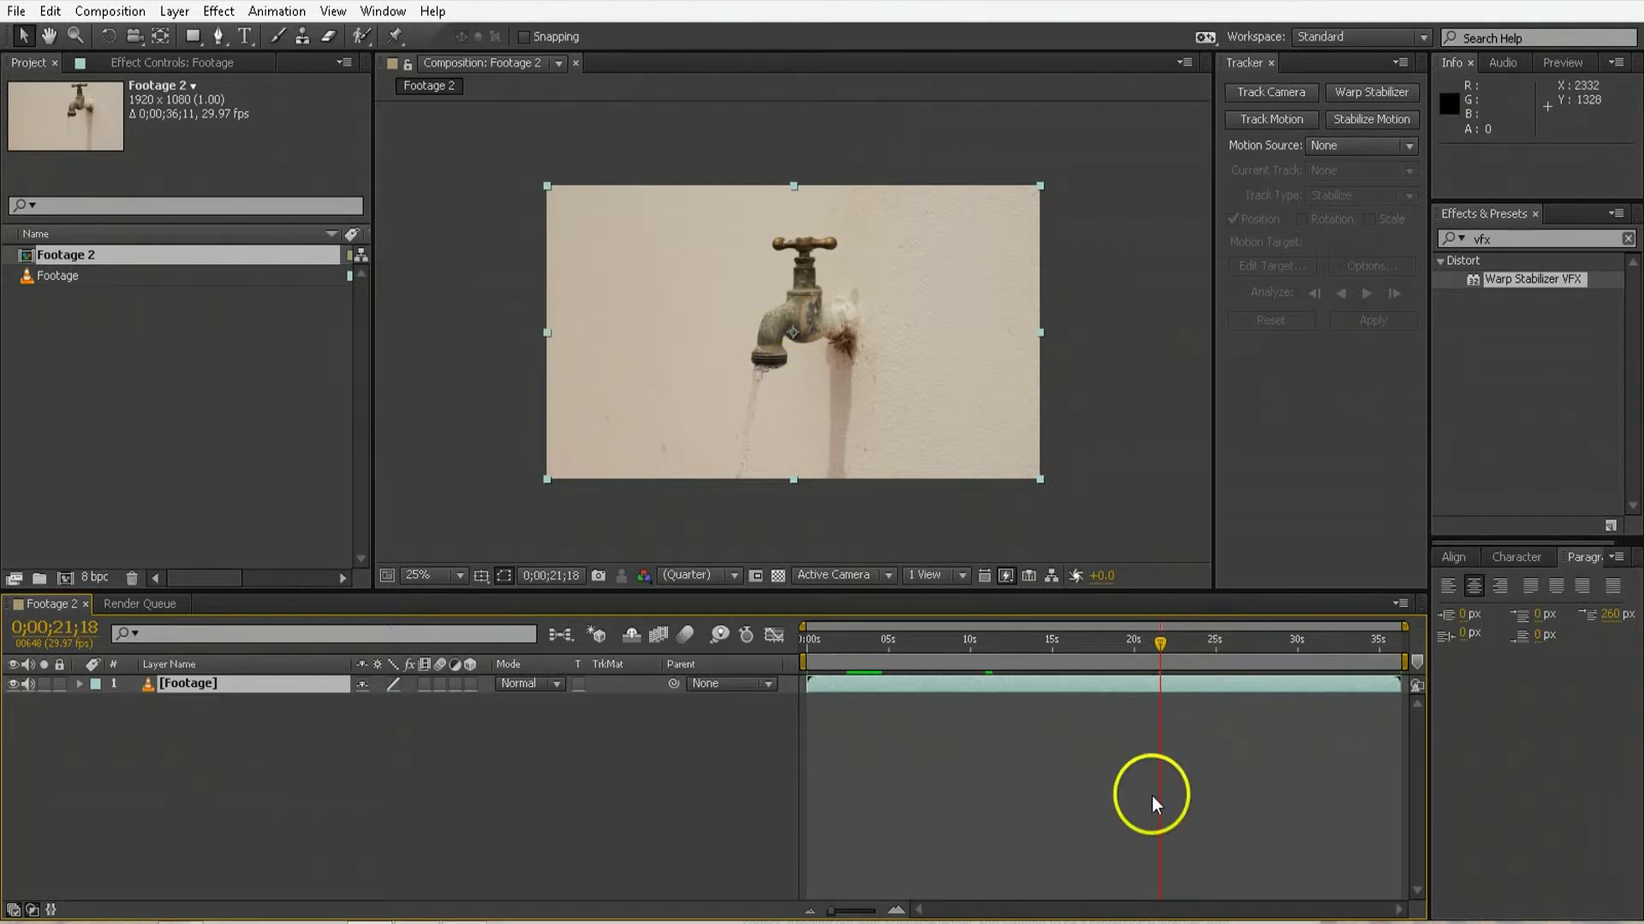
pyautogui.press('b')
pyautogui.moveTo(1187, 655); pyautogui.dragTo(1262, 644)
pyautogui.press('n')
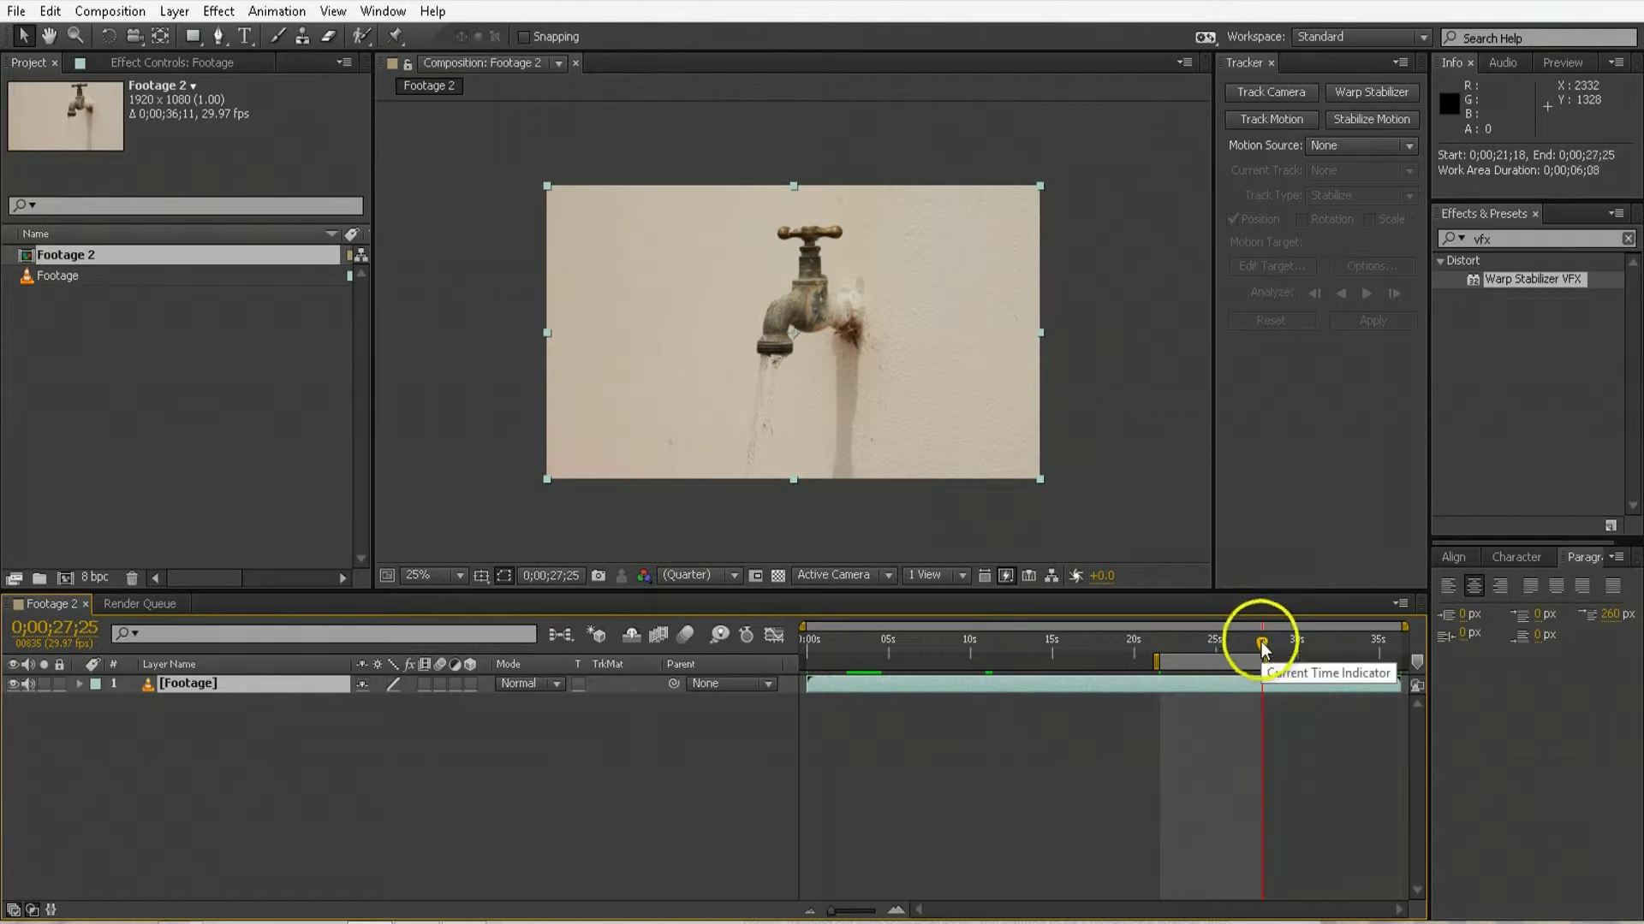
pyautogui.rightClick(1218, 660)
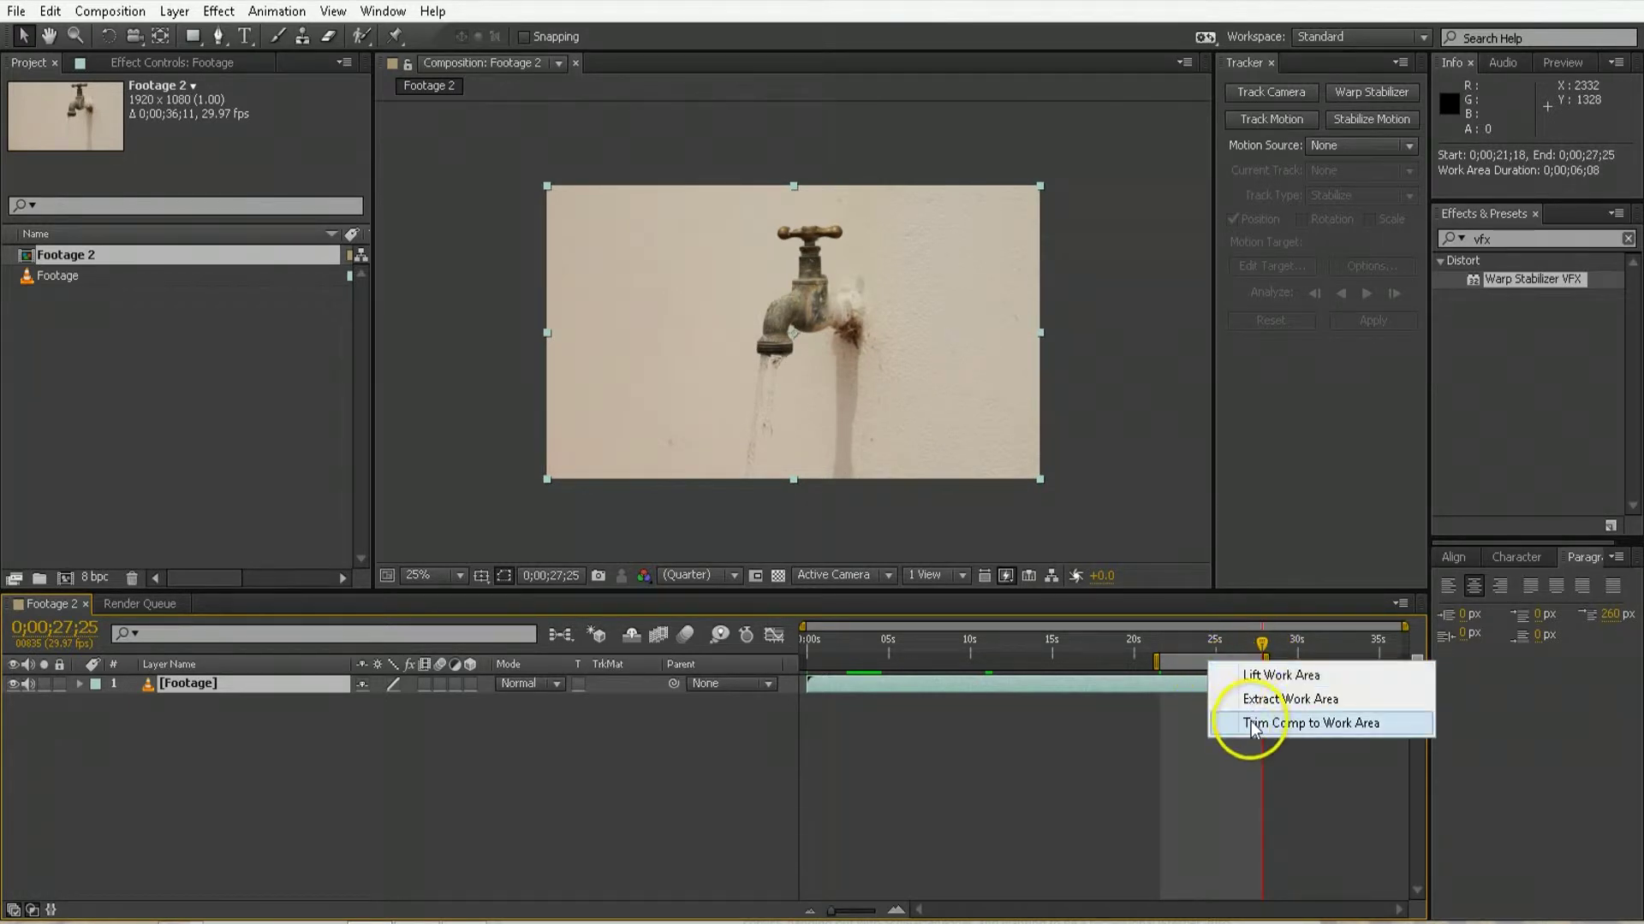
pyautogui.click(1250, 720)
pyautogui.moveTo(1096, 643); pyautogui.dragTo(1323, 657)
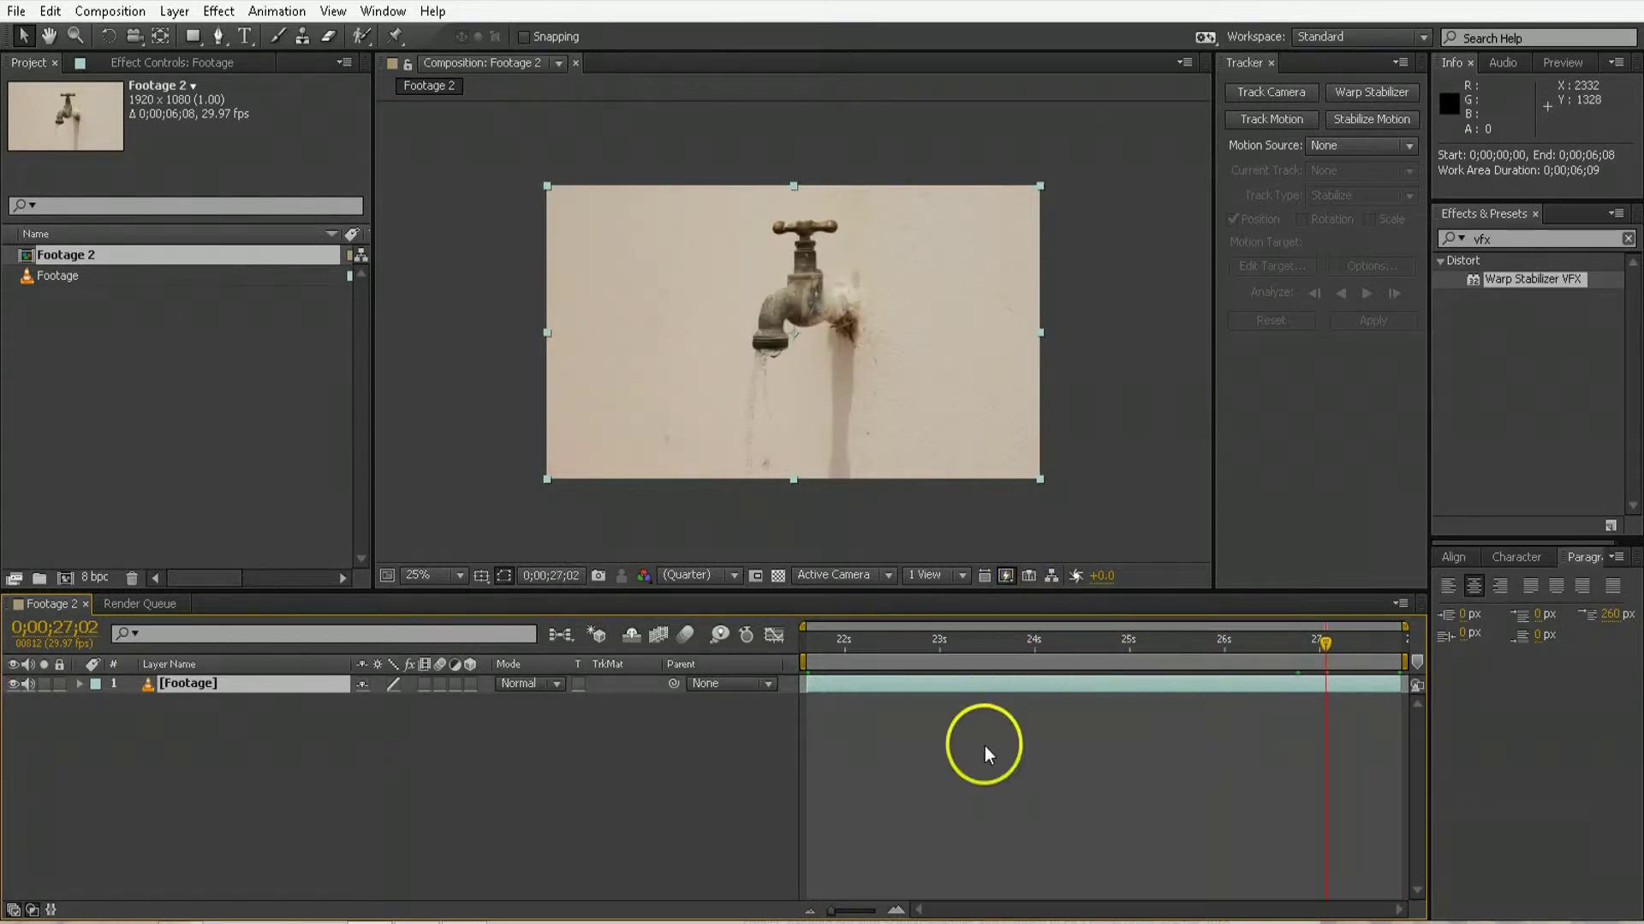
# Step: Apply the Warp Stabilizer to the Footage layer and look over the available stabilization methods
pyautogui.click(1086, 680)
pyautogui.click(746, 731)
pyautogui.click(856, 683)
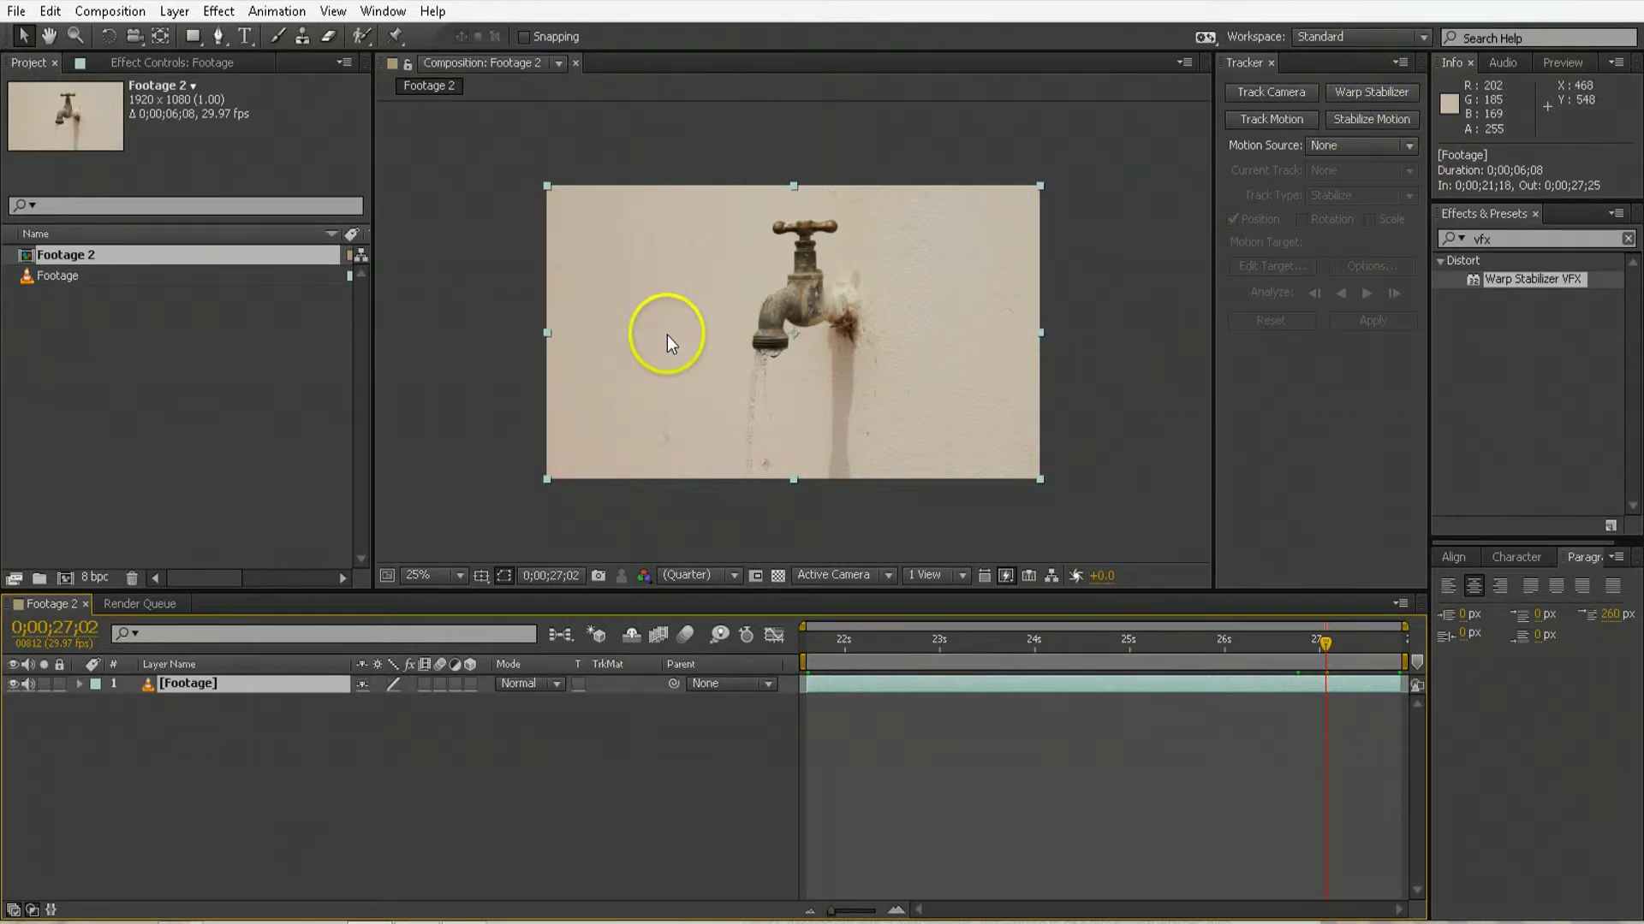
pyautogui.click(1379, 82)
pyautogui.click(1379, 84)
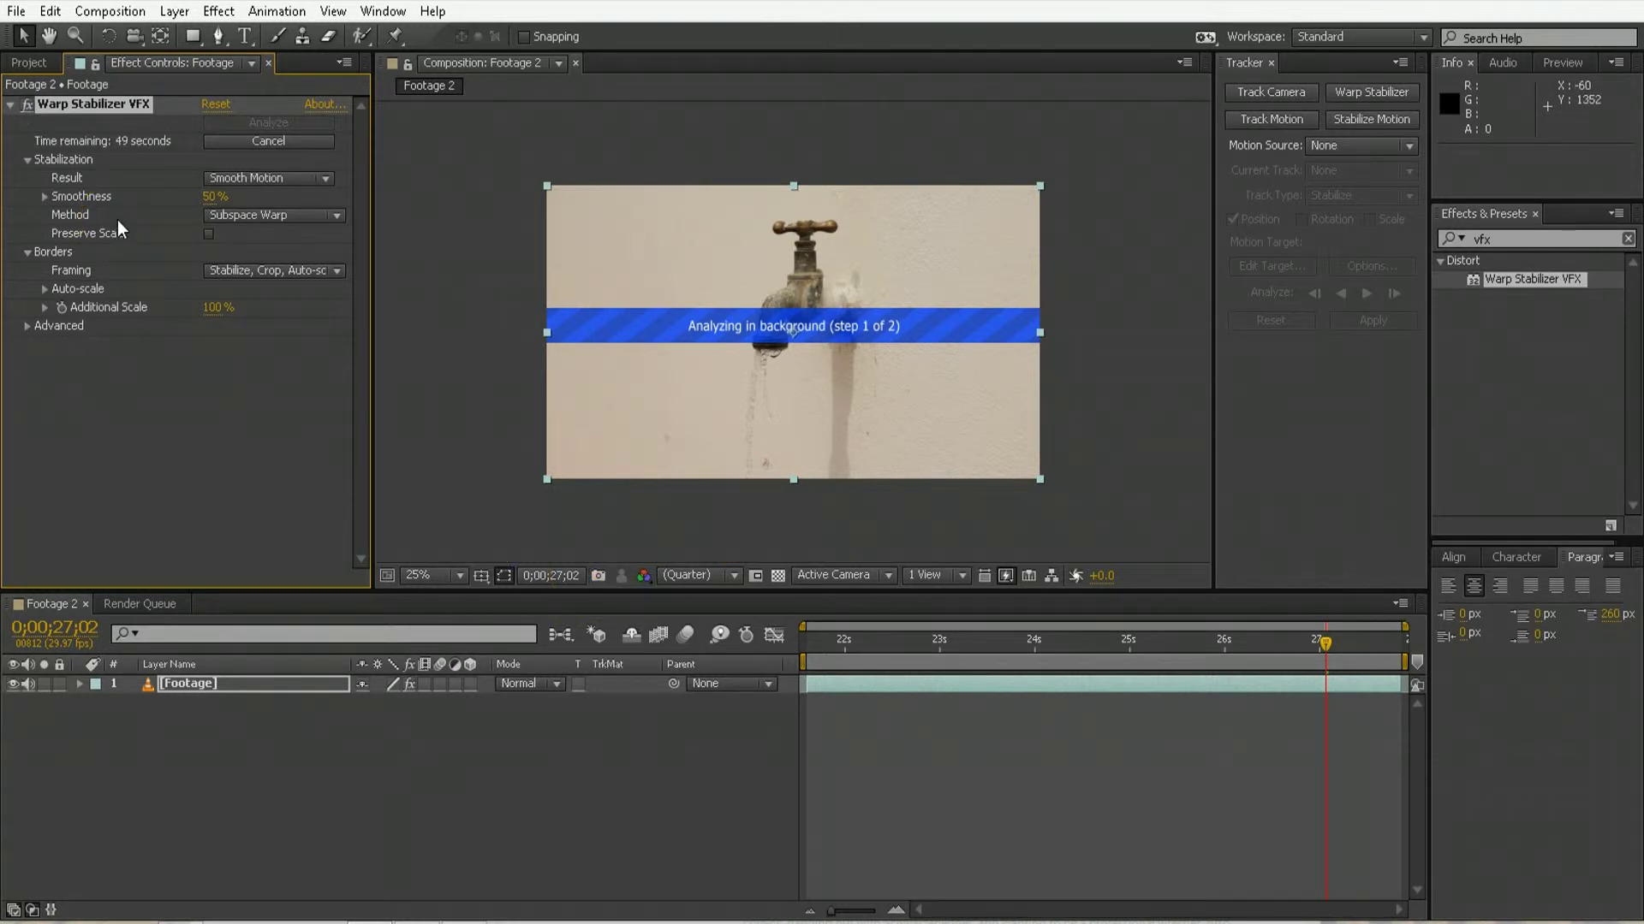
pyautogui.click(1073, 728)
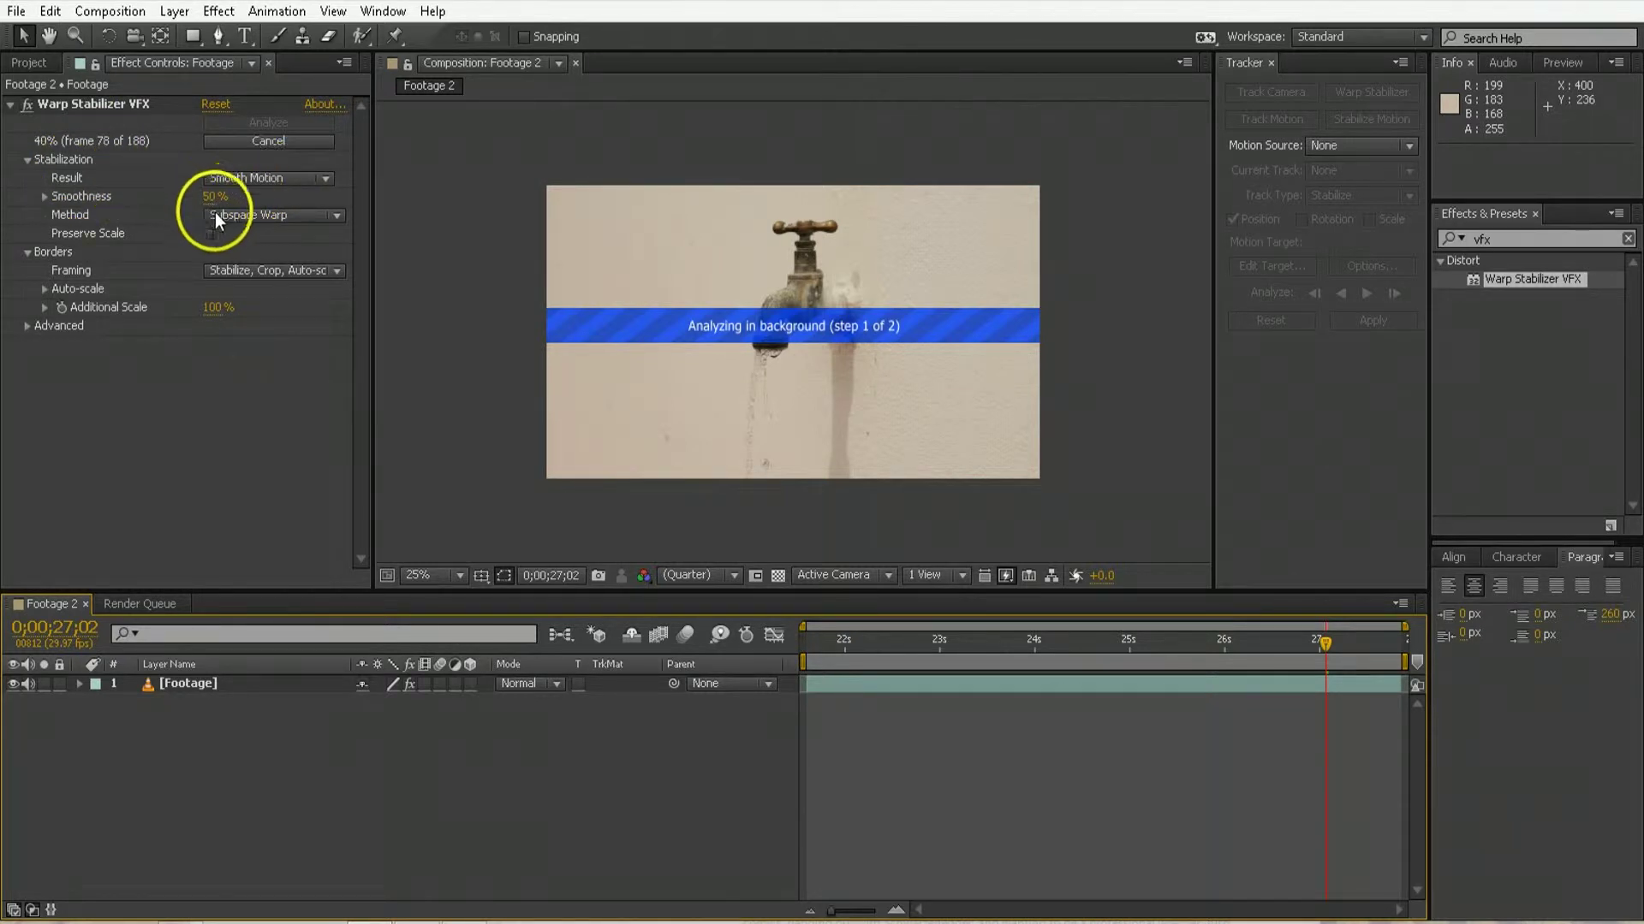
pyautogui.click(276, 214)
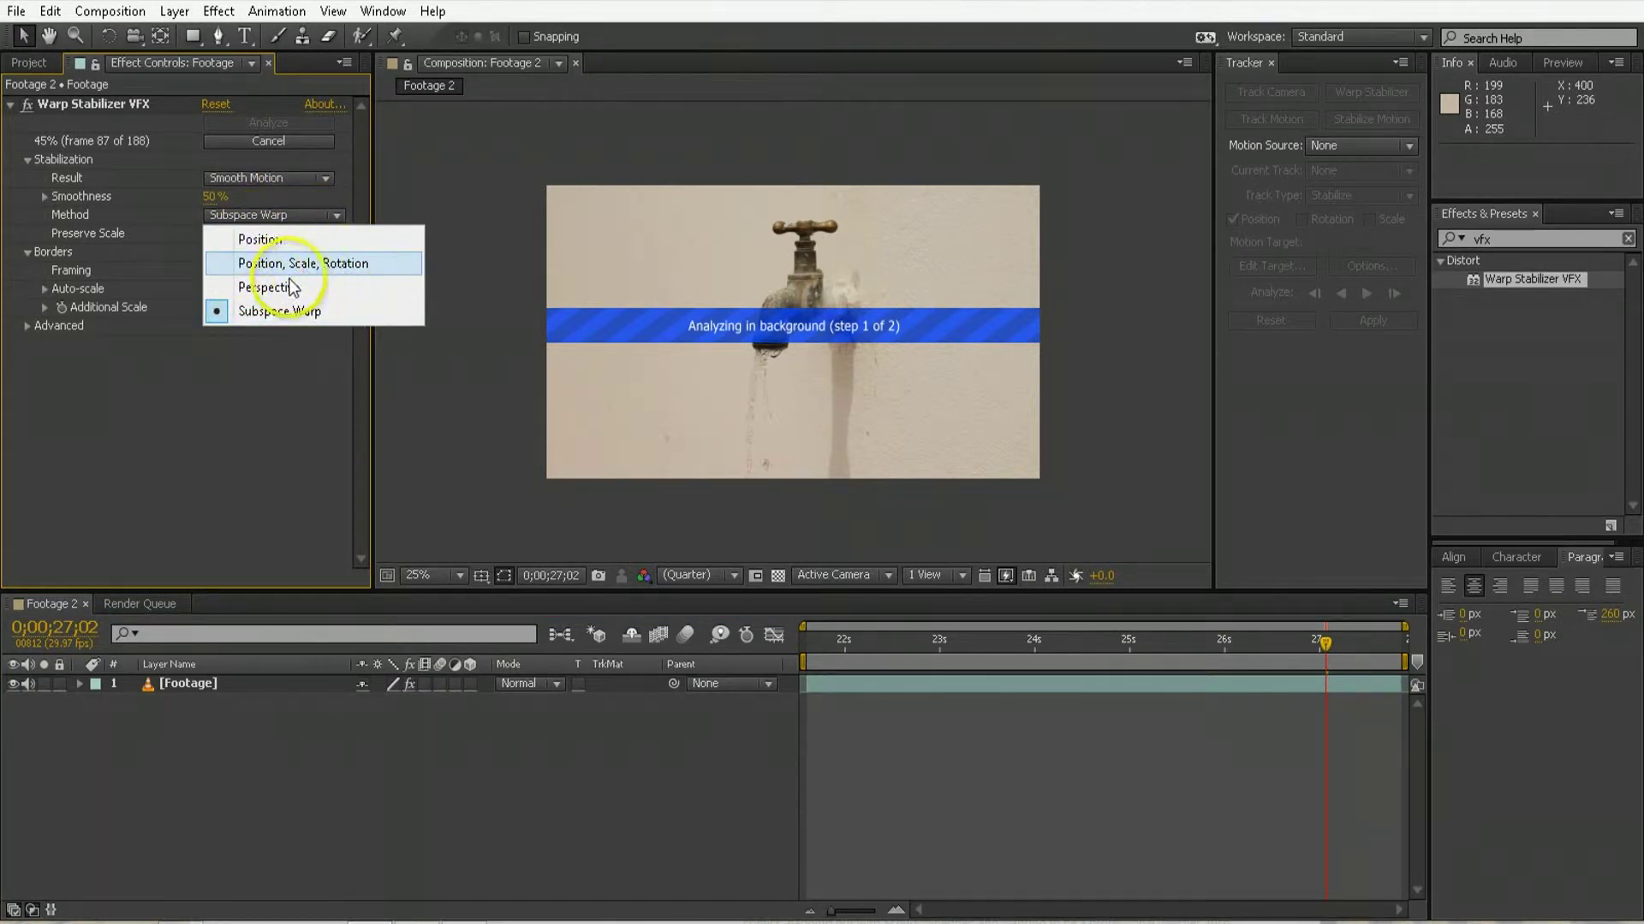
pyautogui.click(250, 381)
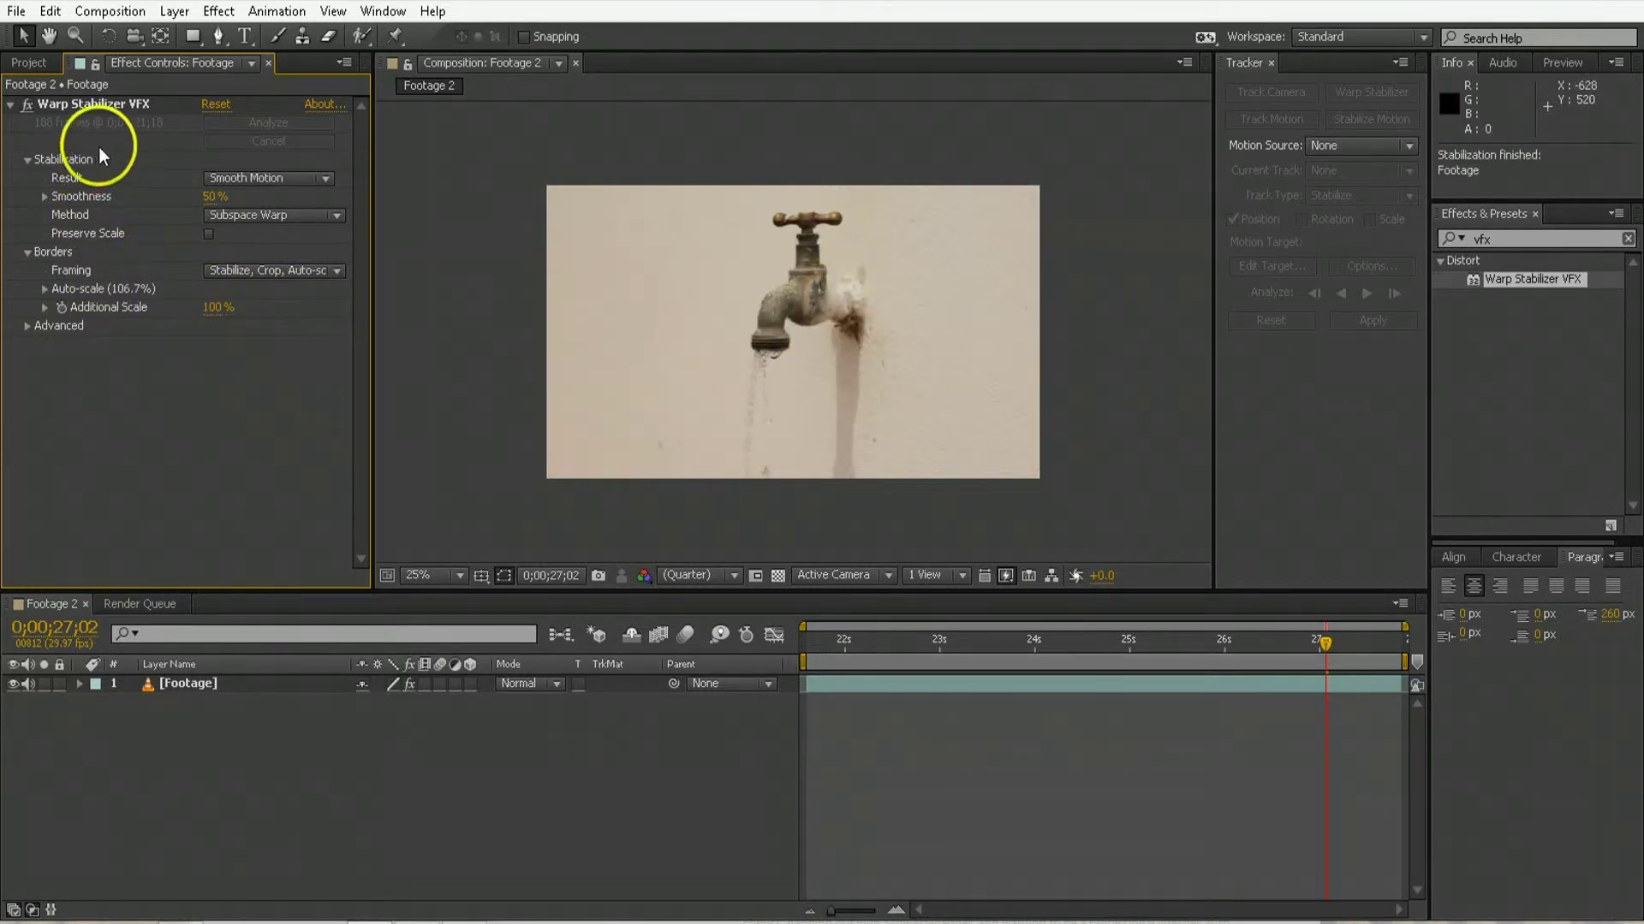
# Step: Play back the stabilized clip from its first frame, then return to 0;00;21;18
pyautogui.moveTo(832, 649); pyautogui.dragTo(743, 663)
pyautogui.press('space')
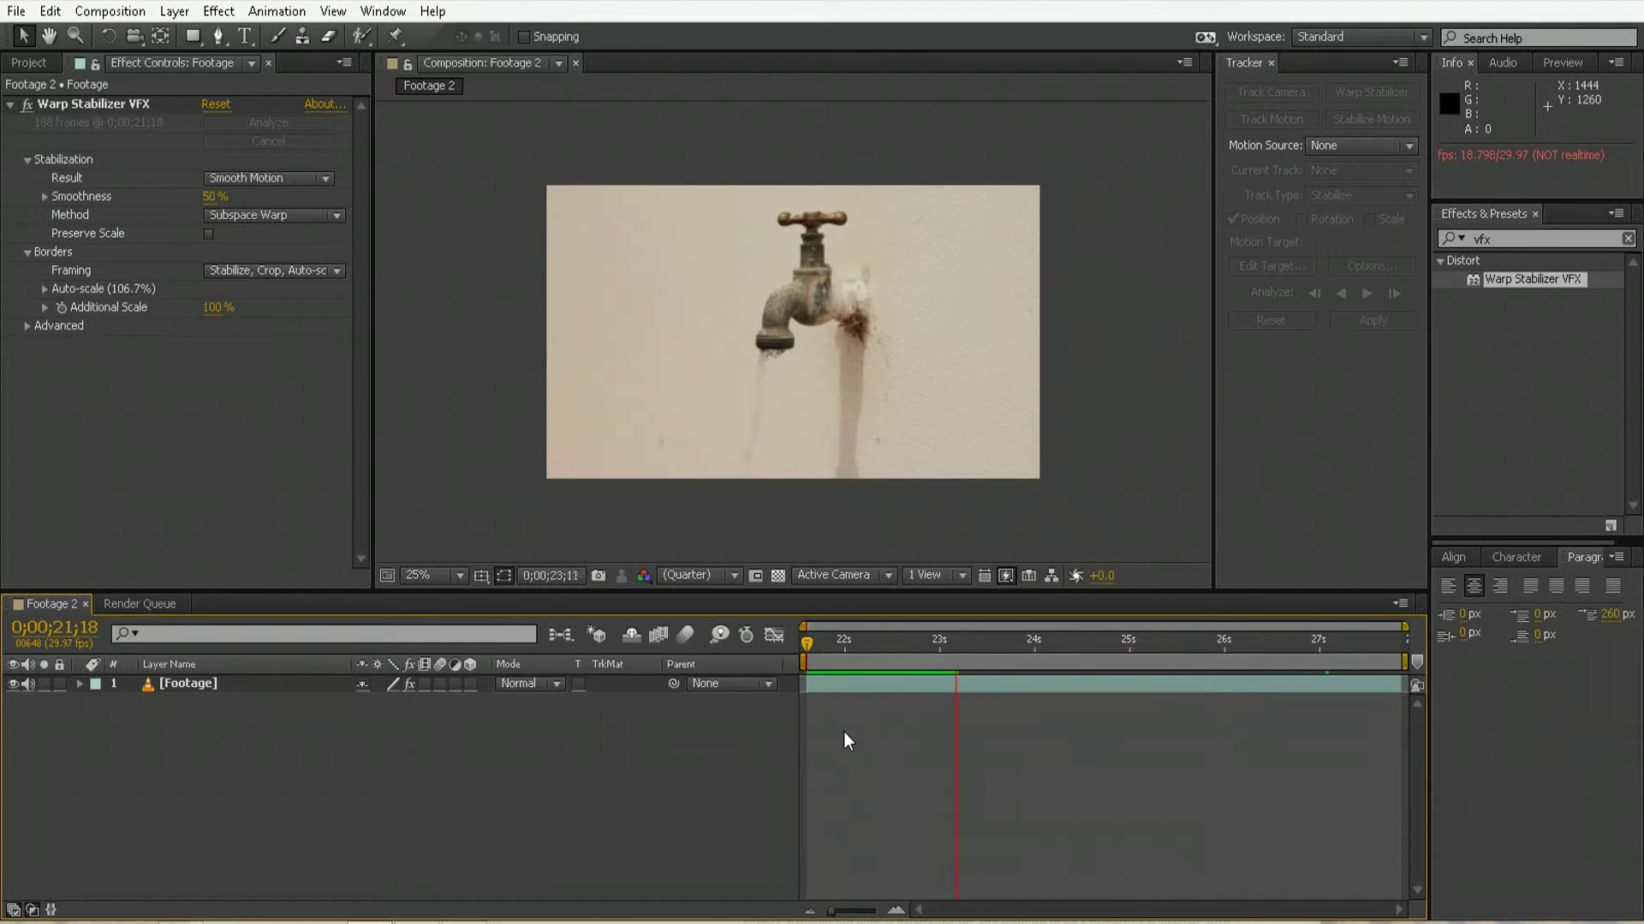
pyautogui.press('space')
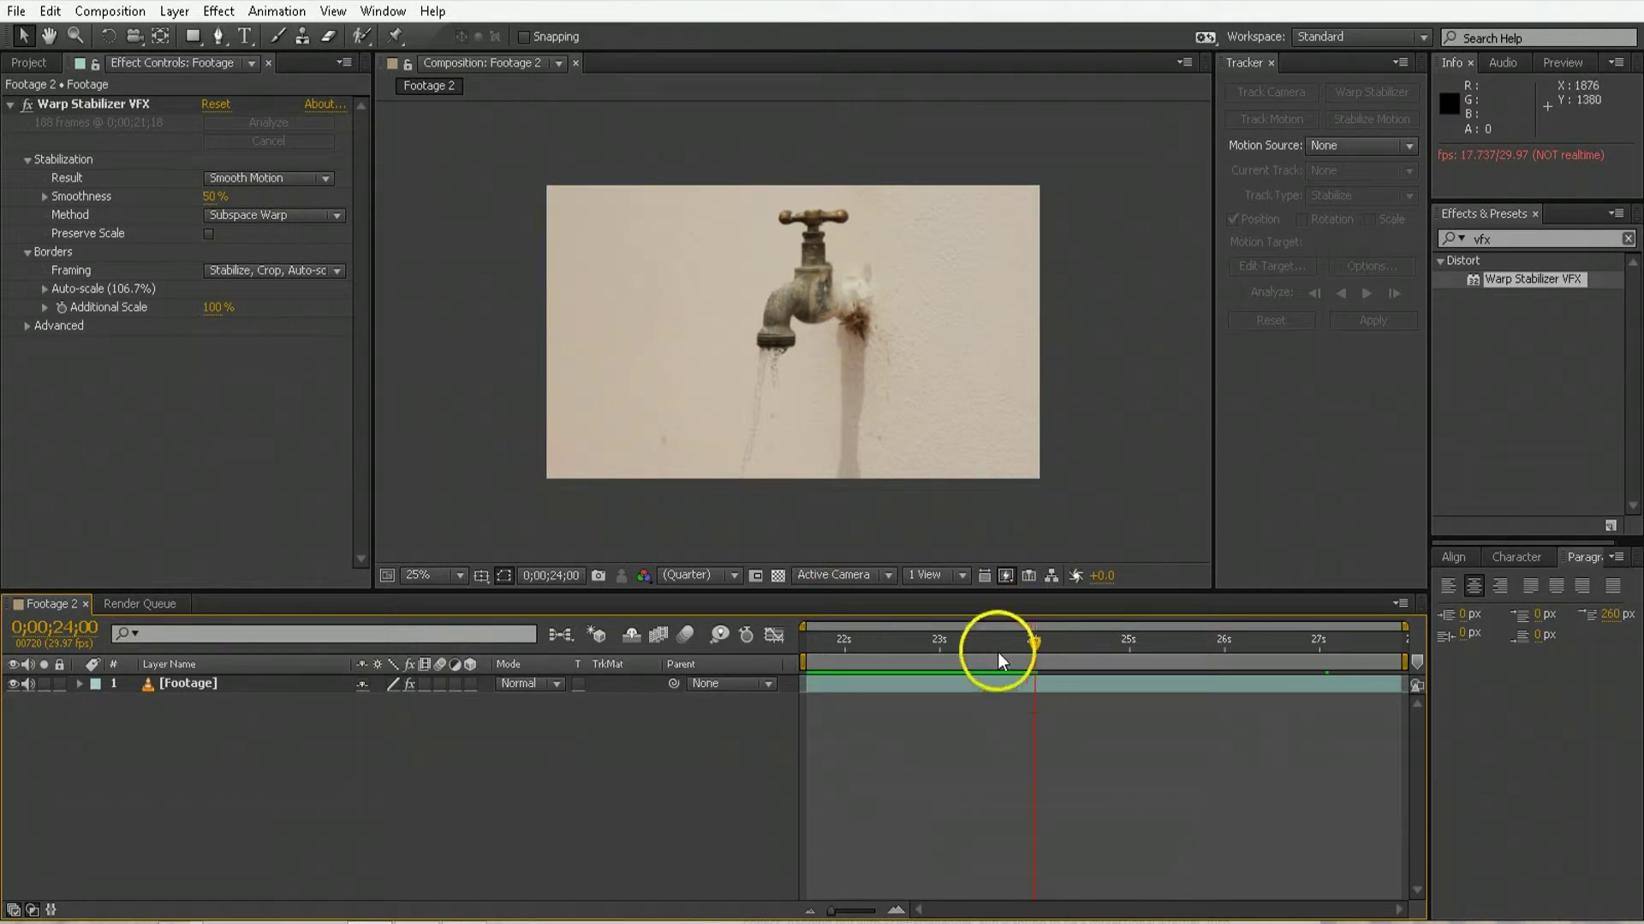
pyautogui.click(902, 649)
pyautogui.moveTo(902, 649); pyautogui.dragTo(793, 664)
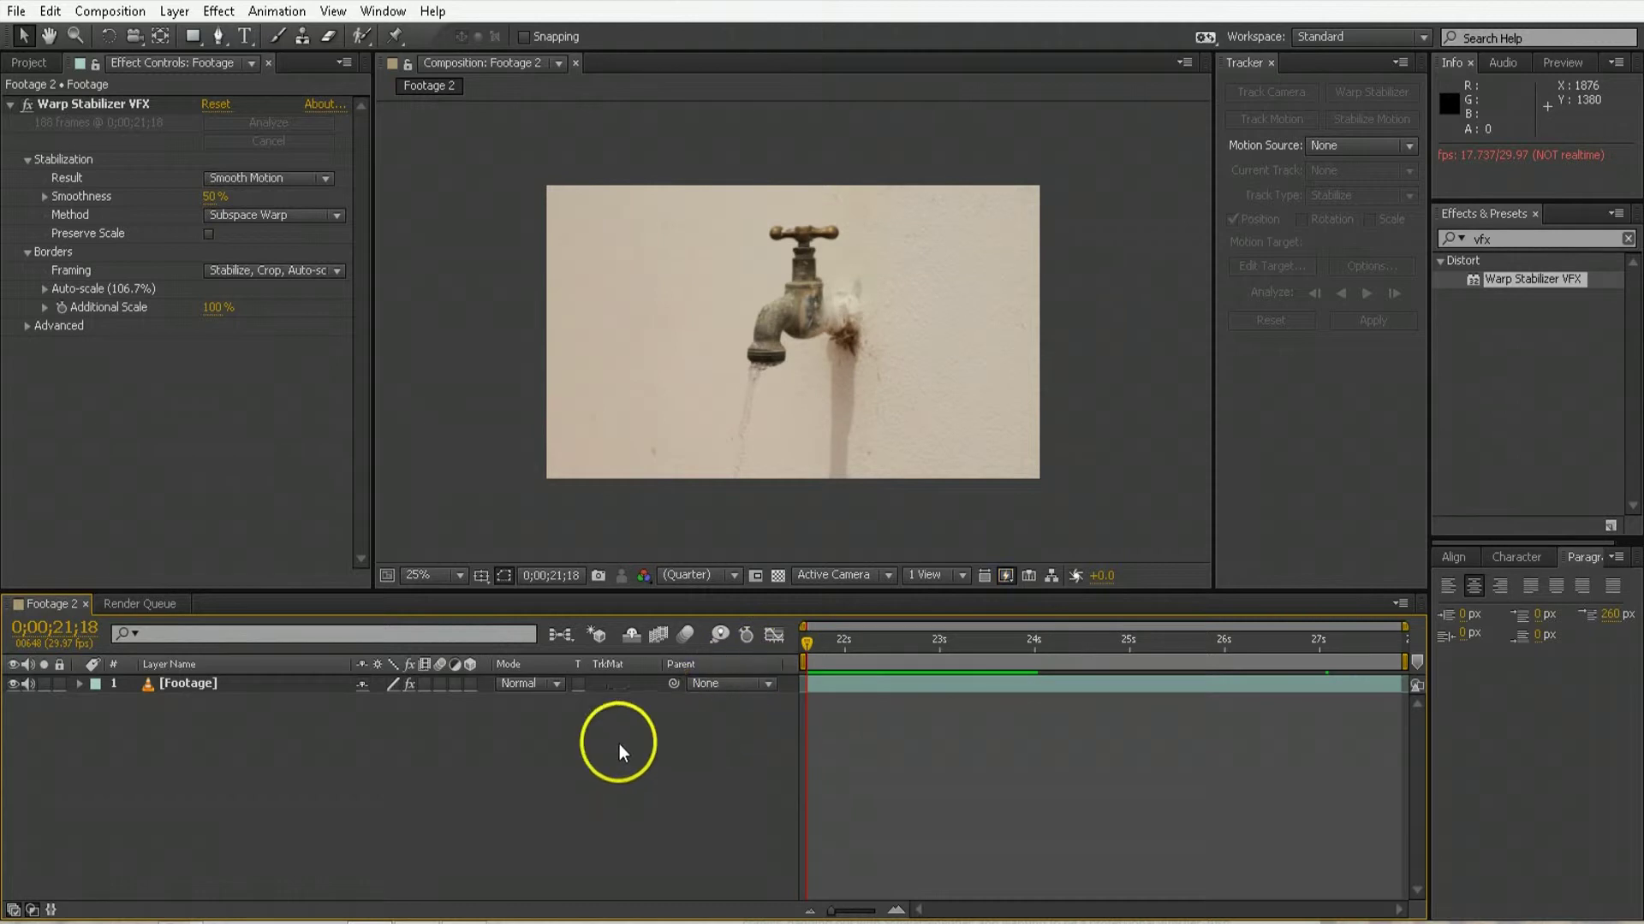
# Step: Show the Warp Stabilizer's track points over the tap footage and set the track point size to 185%
pyautogui.click(83, 315)
pyautogui.click(27, 326)
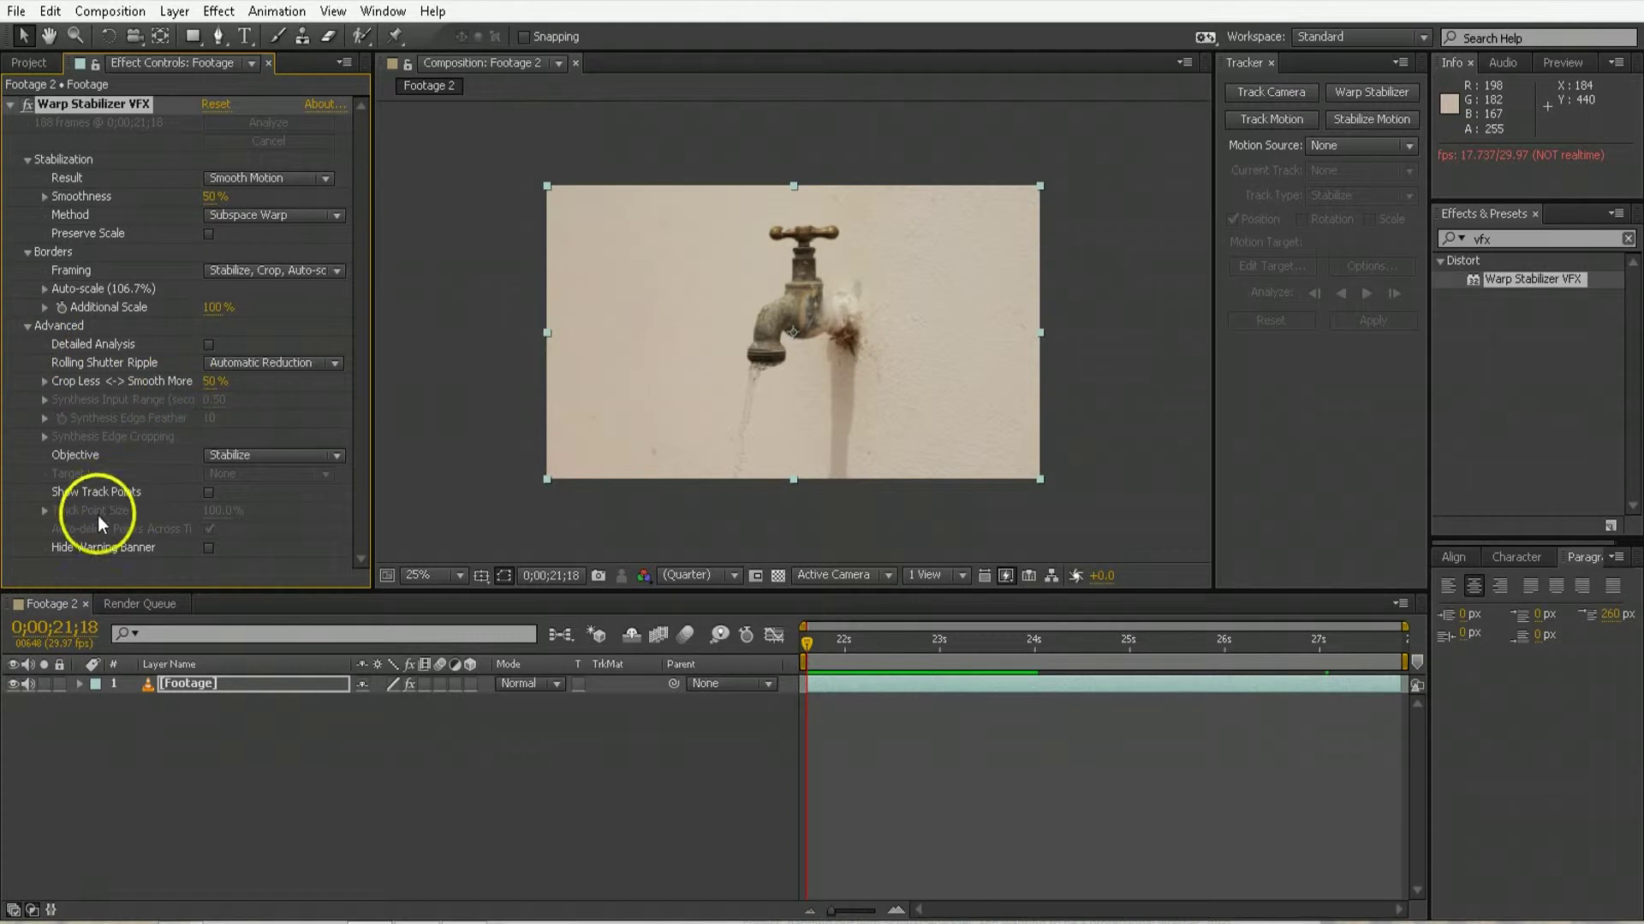
pyautogui.click(208, 495)
pyautogui.scroll(4, 727, 385)
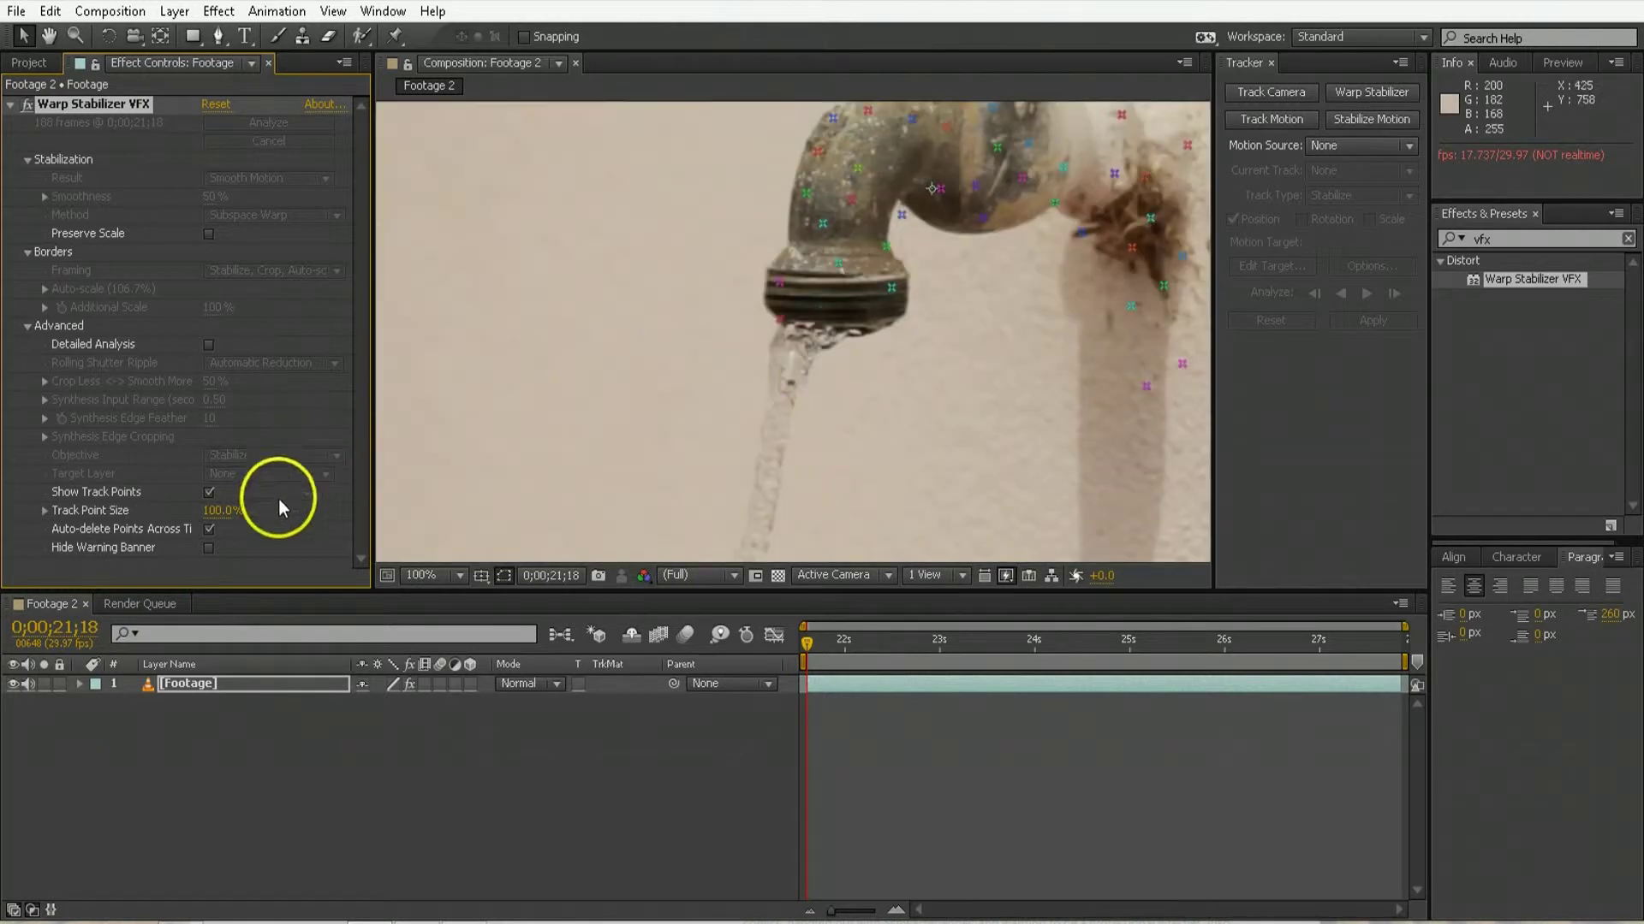
pyautogui.moveTo(237, 517); pyautogui.dragTo(294, 497)
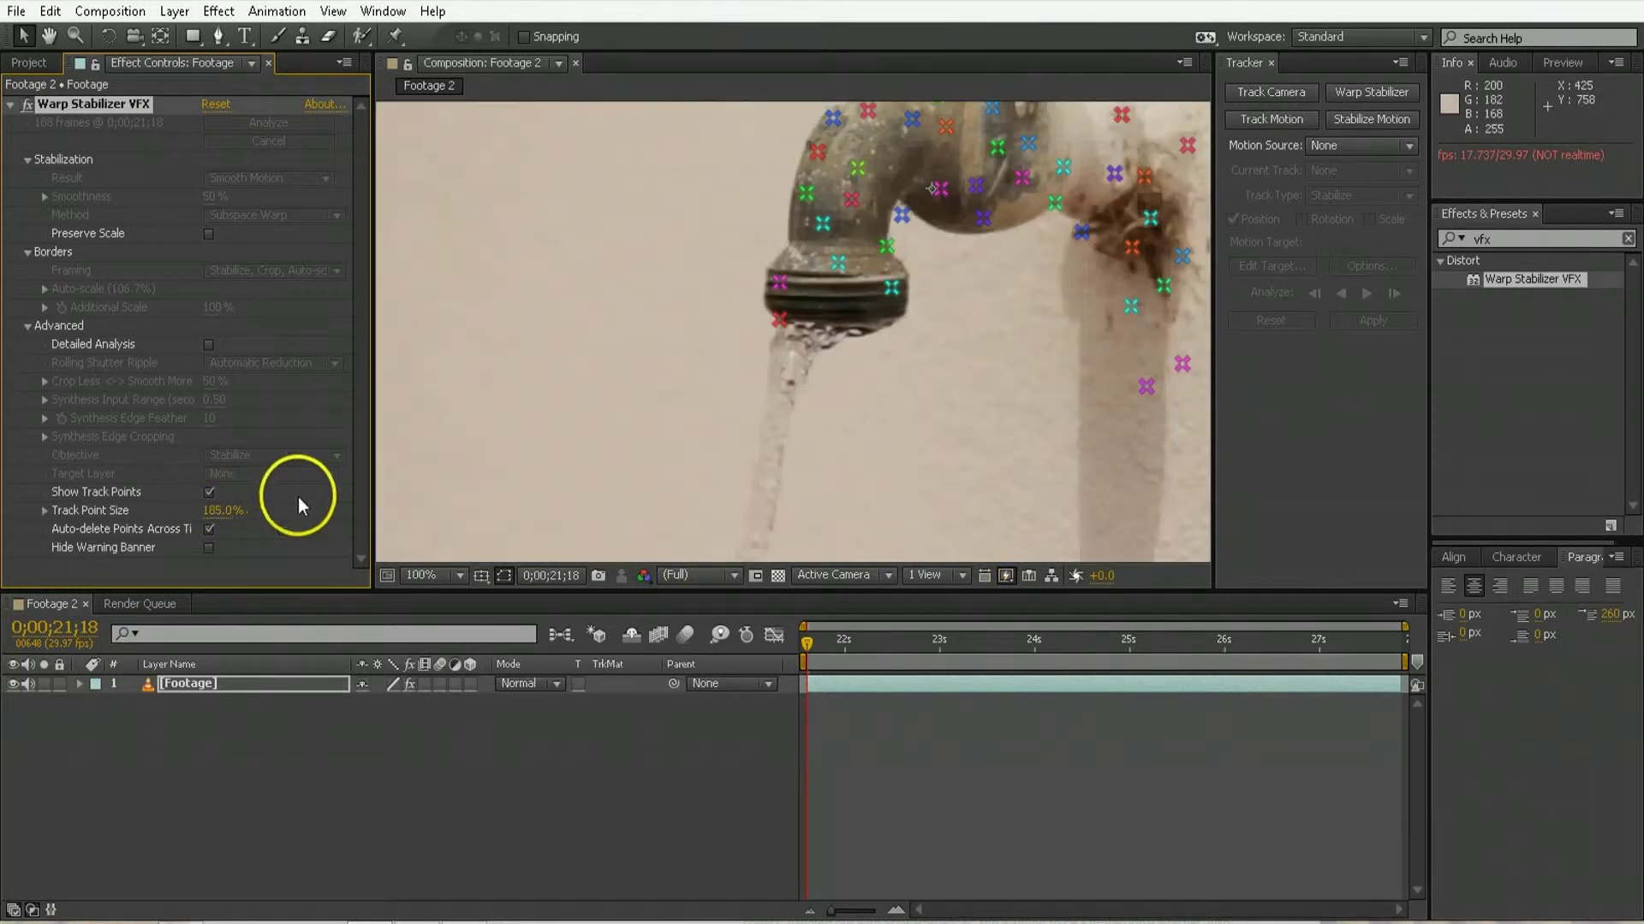
# Step: Delete the track point where the water leaves the tap's mouth on the first frame, 0;00;21;18
pyautogui.moveTo(808, 644); pyautogui.dragTo(846, 644)
pyautogui.press('Home')
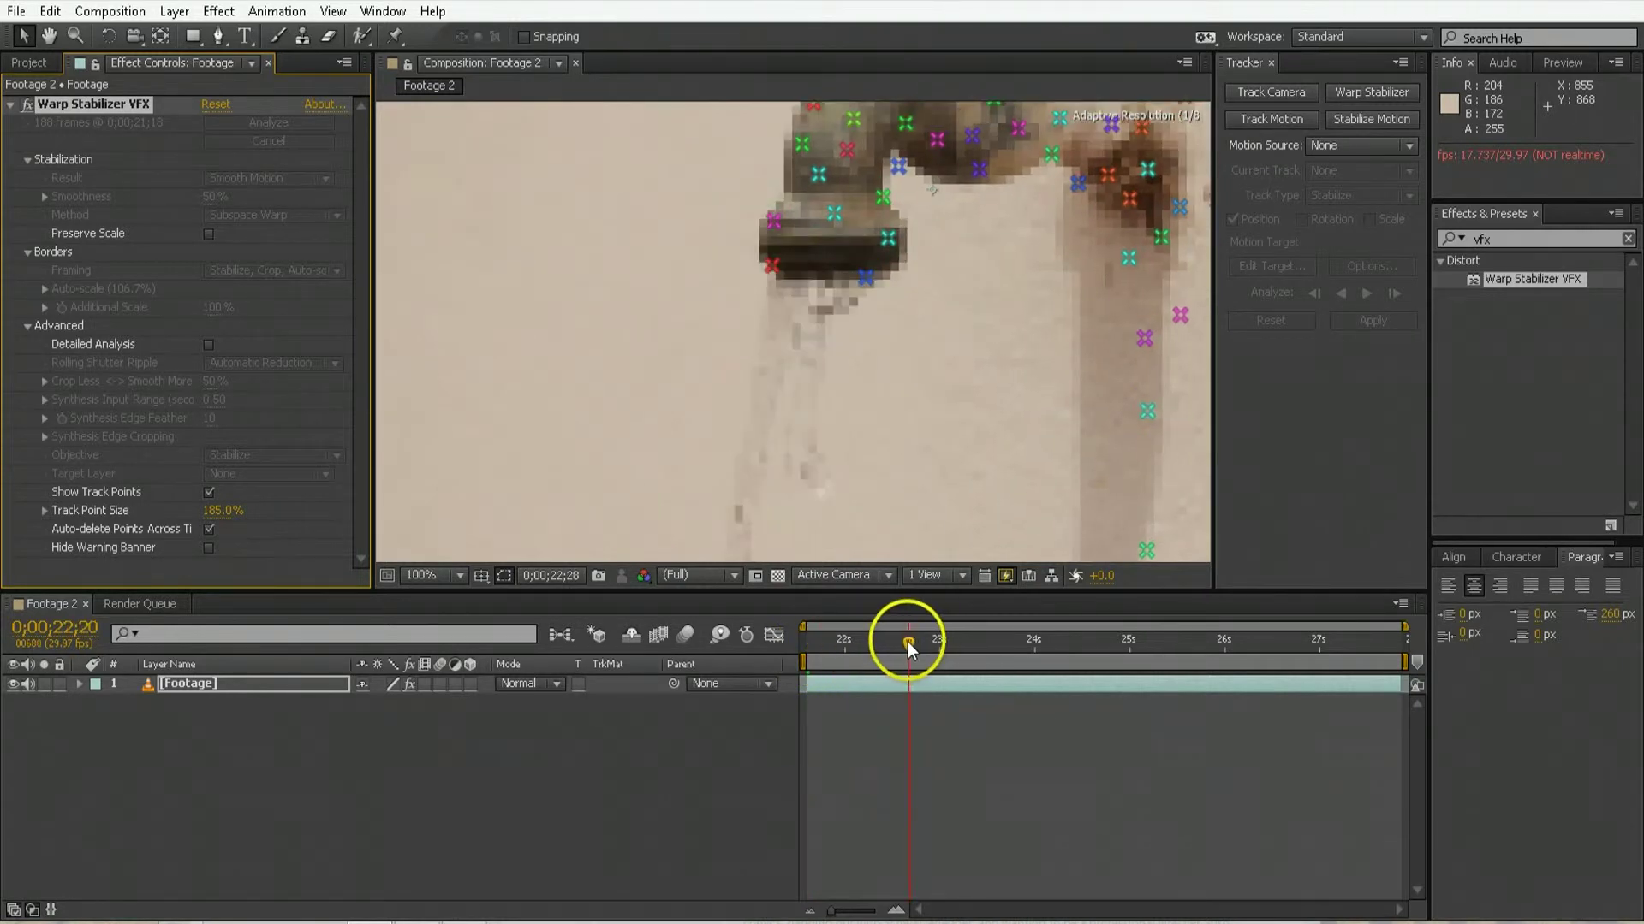
pyautogui.click(650, 661)
pyautogui.click(781, 319)
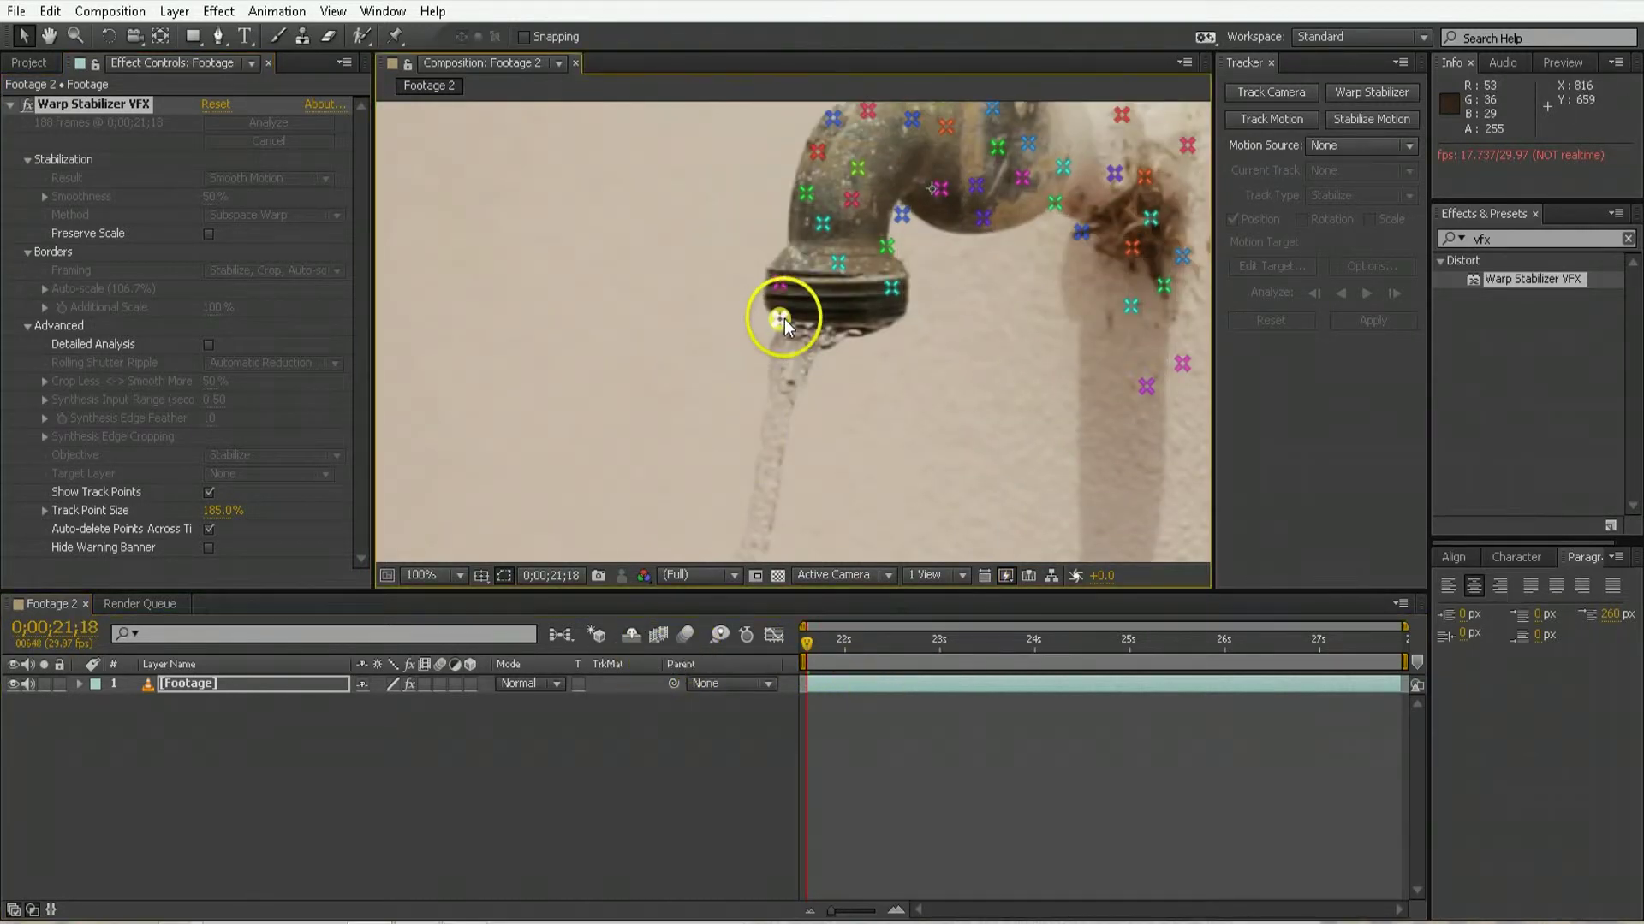
pyautogui.press('Delete')
# Step: Delete the track points around the flowing water at the tap's mouth at 0;00;21;28 and 0;00;22;16
pyautogui.moveTo(819, 643); pyautogui.dragTo(839, 644)
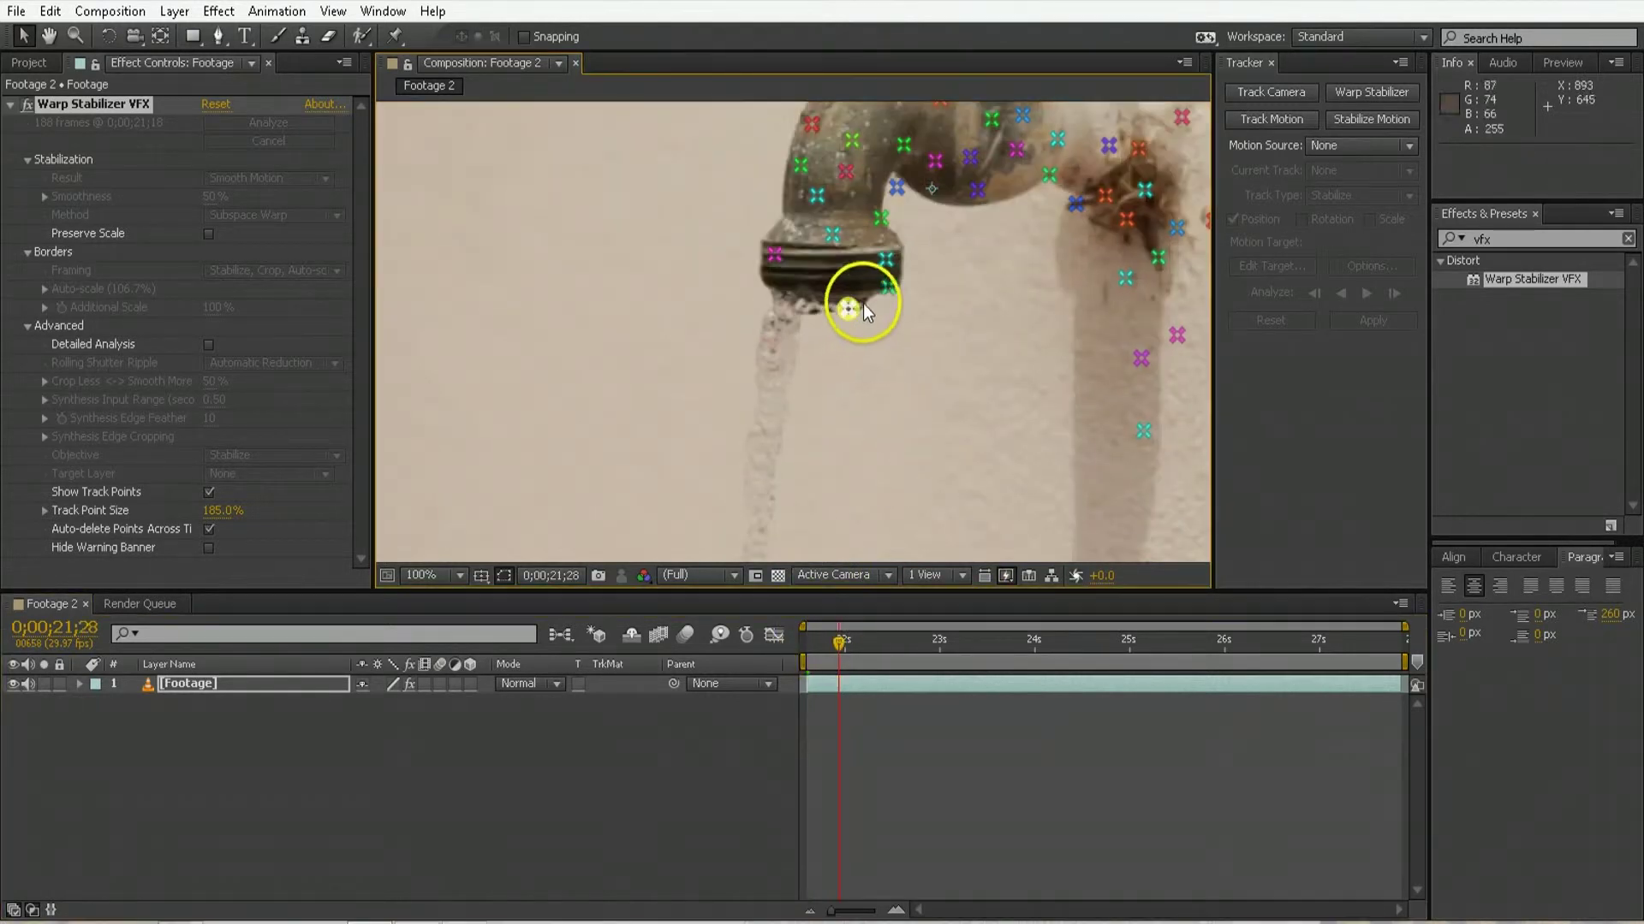
pyautogui.click(887, 287)
pyautogui.press('Delete')
pyautogui.moveTo(851, 644); pyautogui.dragTo(896, 644)
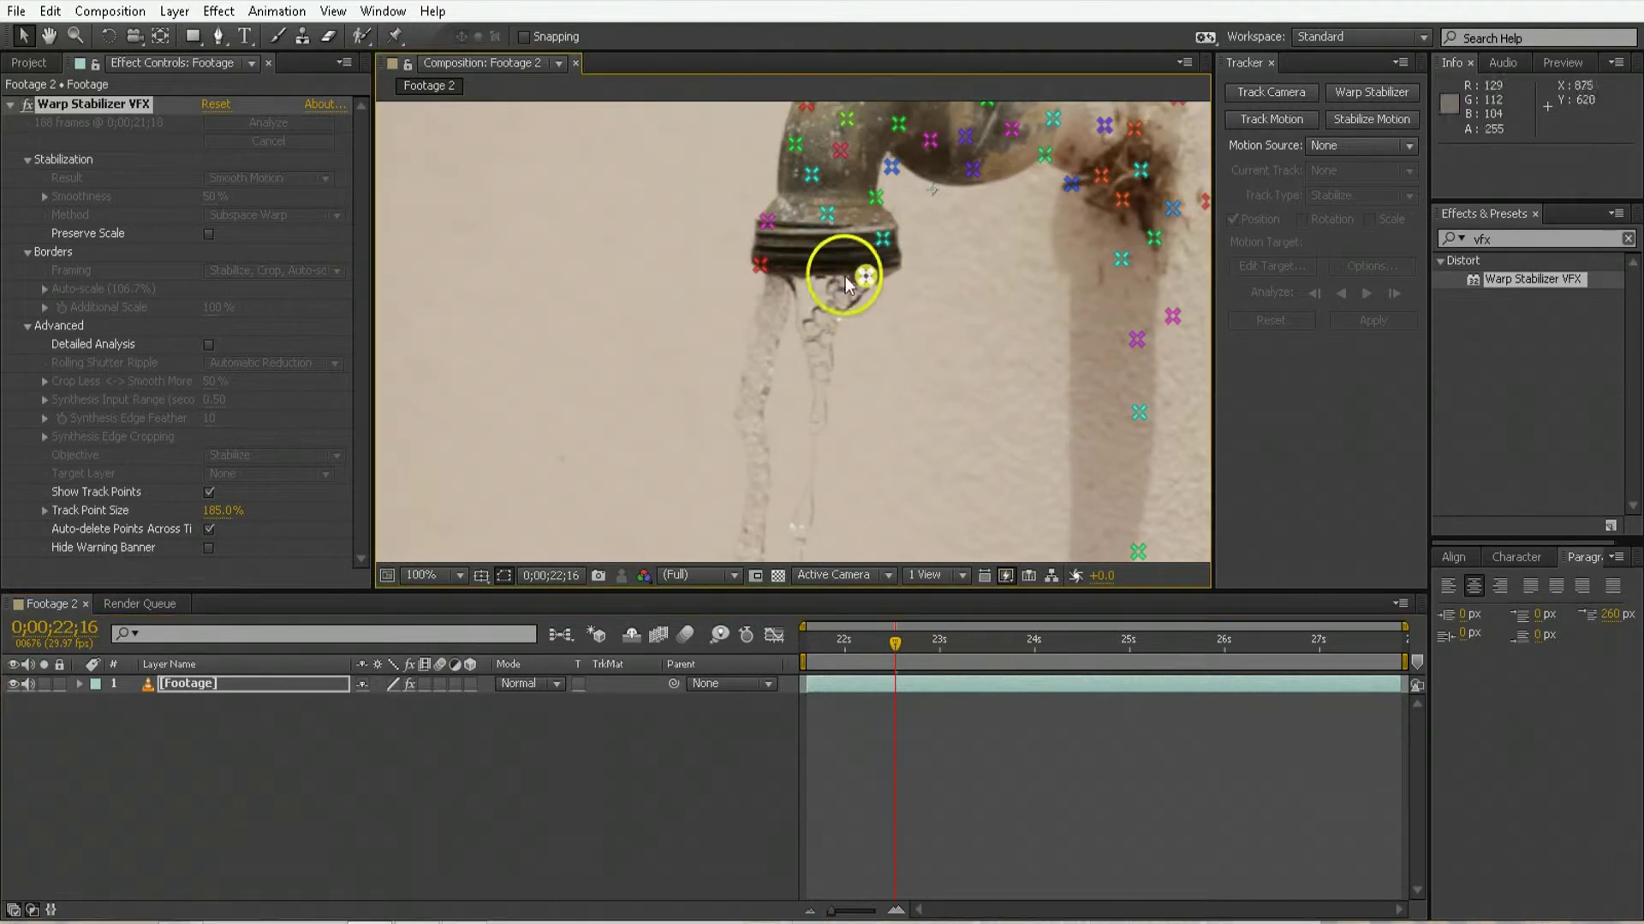
pyautogui.press('Delete')
pyautogui.click(759, 265)
pyautogui.press('Delete')
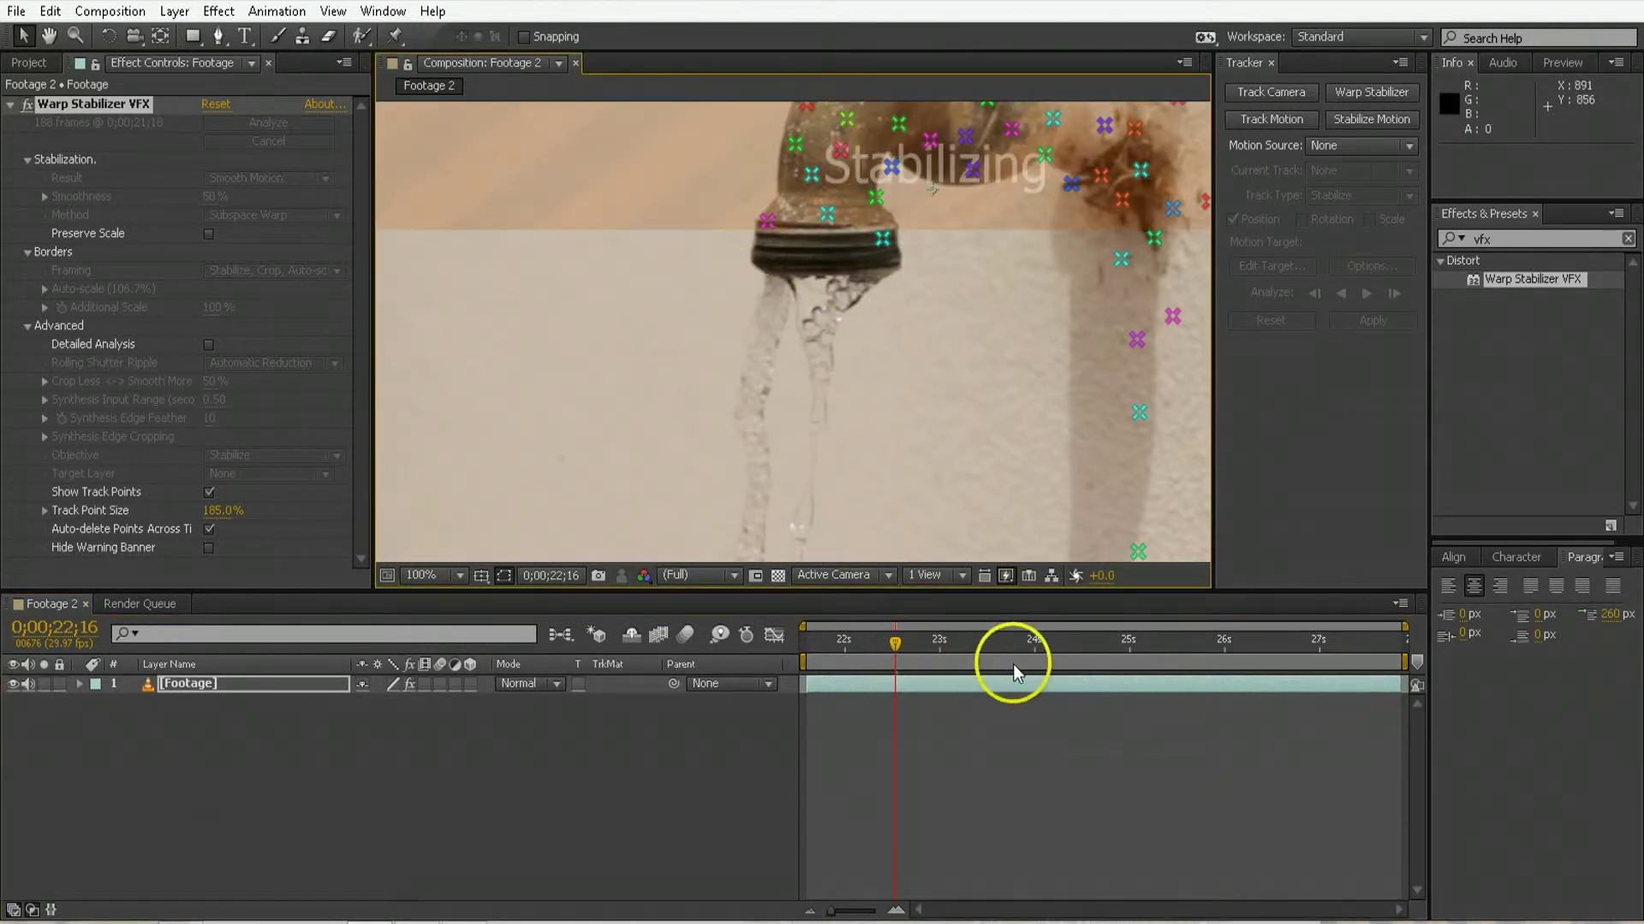
# Step: Delete the two track points on the water just below the tap's mouth at 0;00;24;12
pyautogui.click(1074, 659)
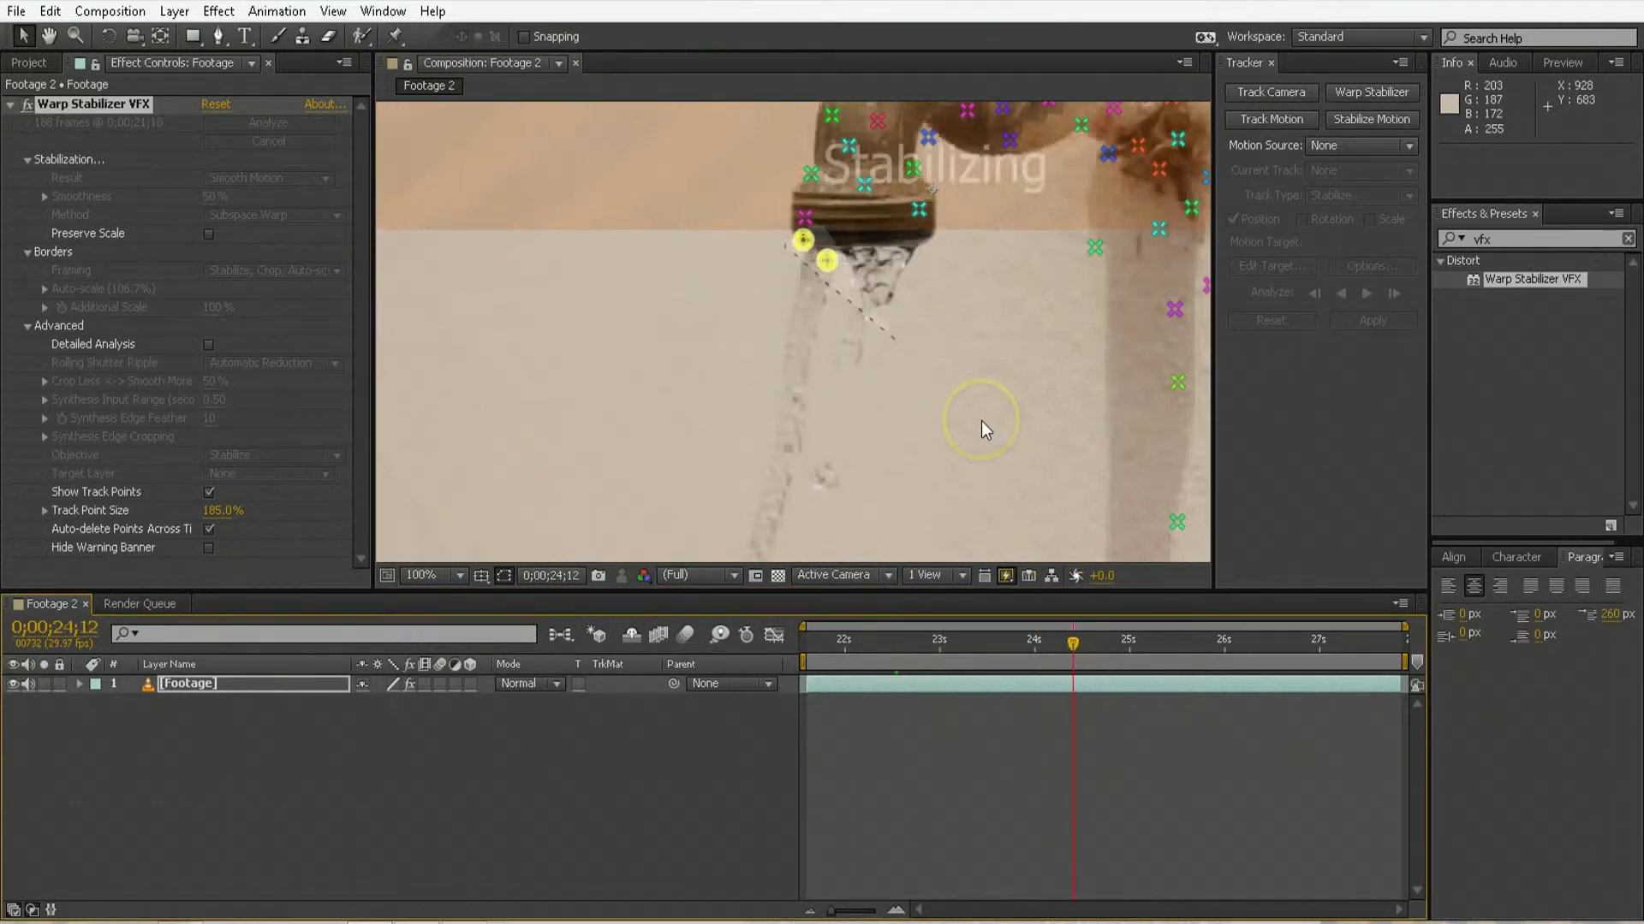
pyautogui.moveTo(894, 340); pyautogui.dragTo(785, 246)
pyautogui.press('Delete')
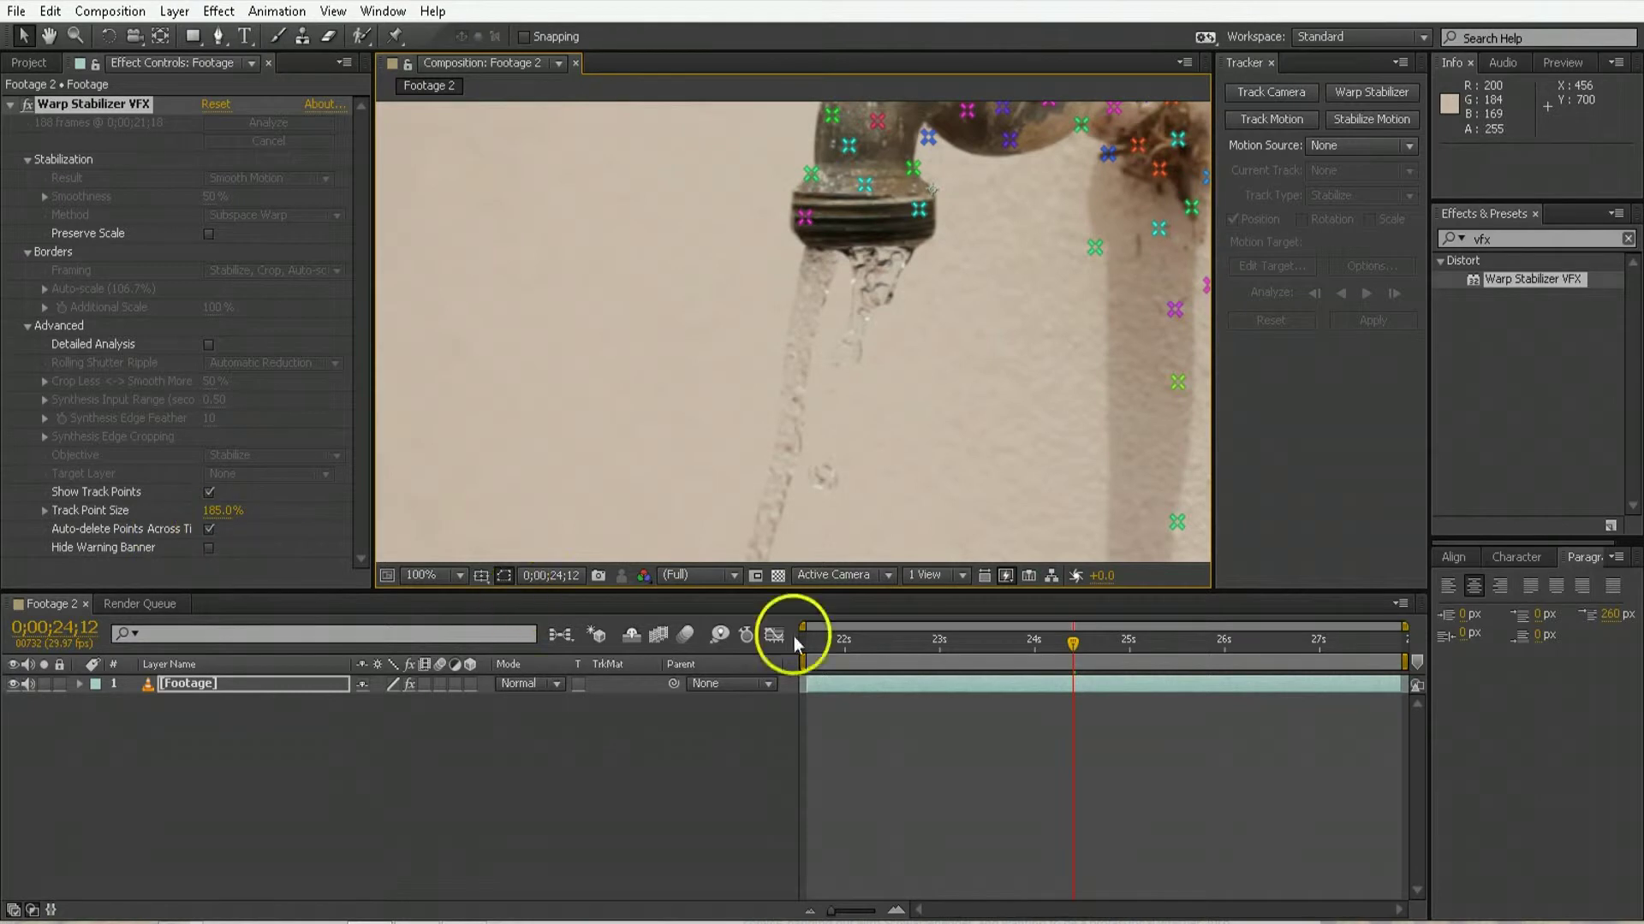
# Step: Delete the three track points along the water at the tap's mouth at 0;00;25;05
pyautogui.click(993, 650)
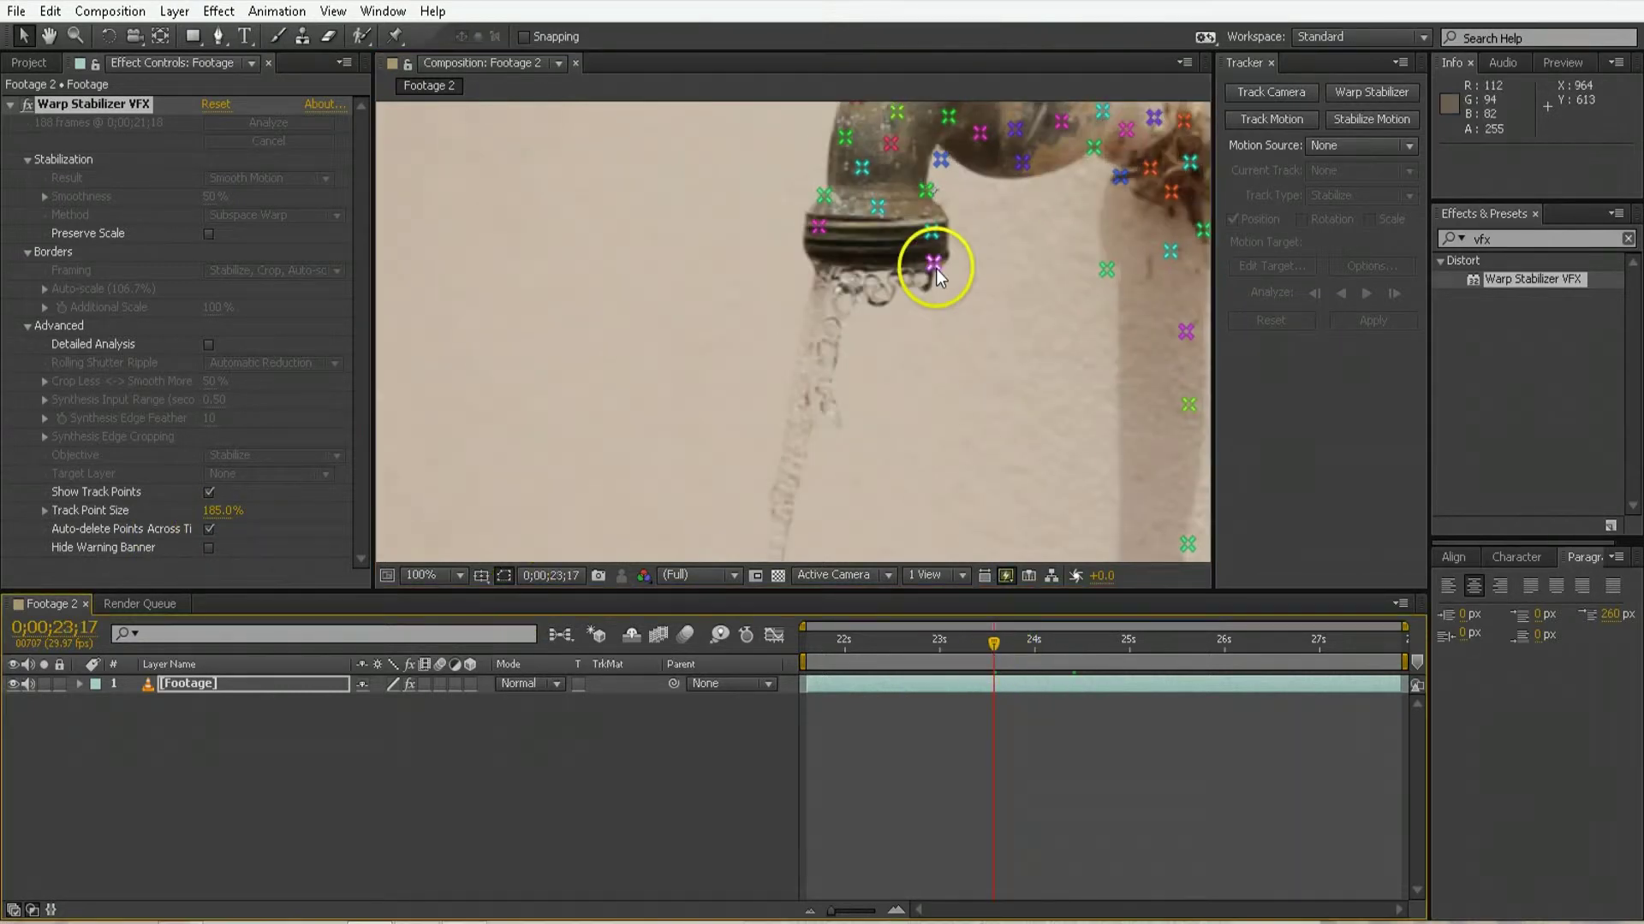
pyautogui.moveTo(995, 609); pyautogui.dragTo(1146, 676)
pyautogui.click(948, 322)
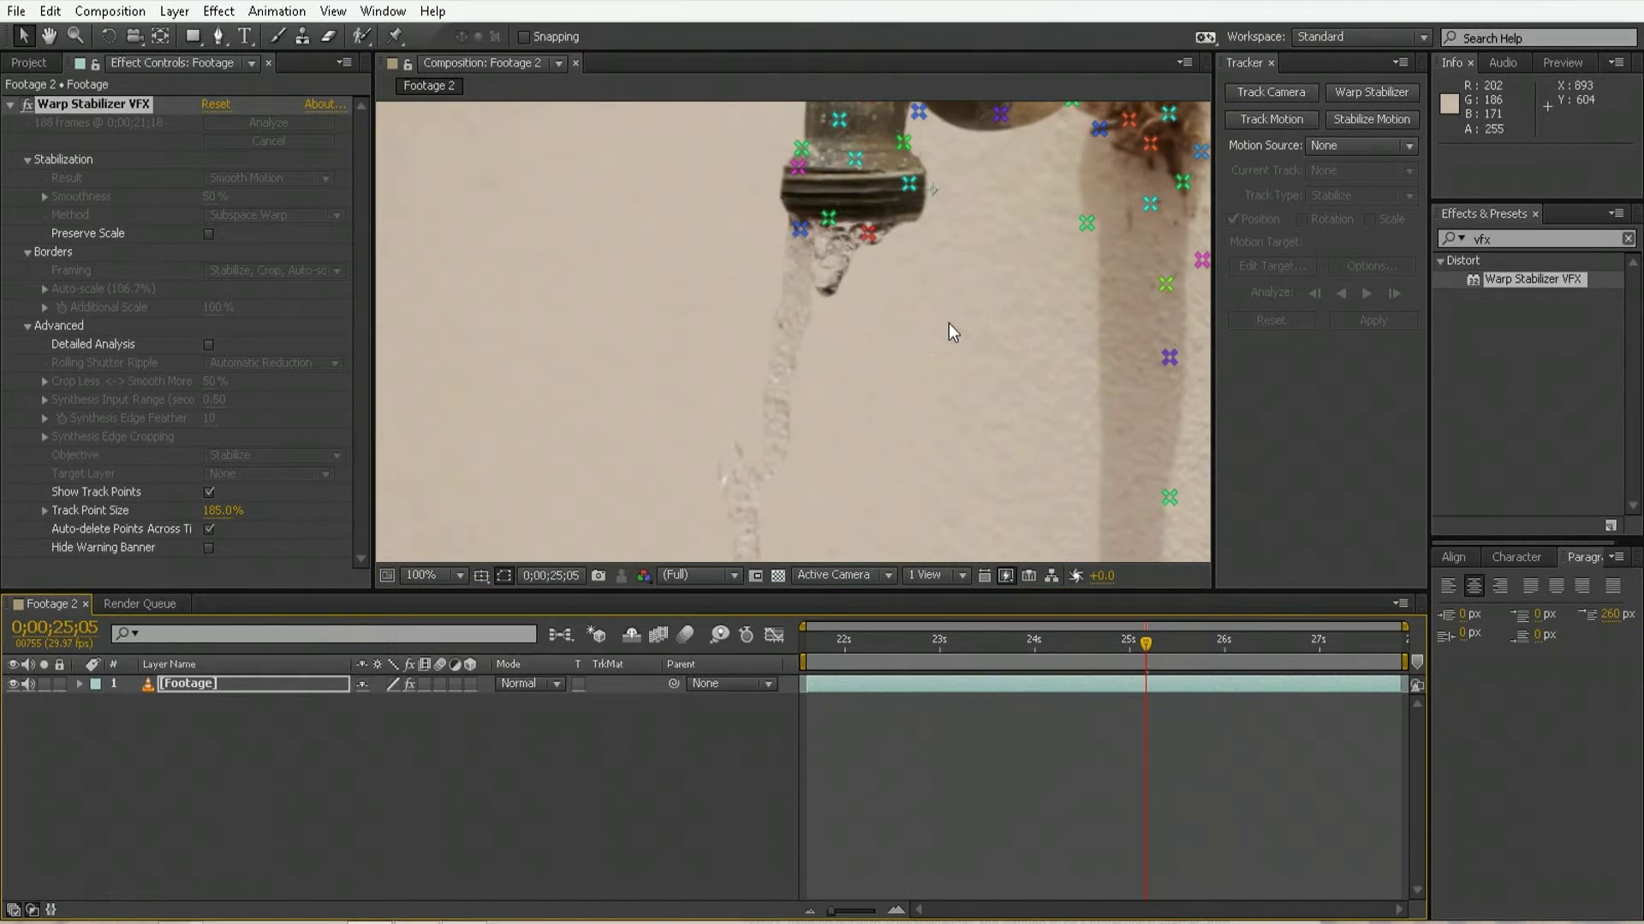
pyautogui.moveTo(923, 277)
pyautogui.mouseDown()
pyautogui.moveTo(858, 224)
pyautogui.moveTo(870, 249)
pyautogui.mouseUp()
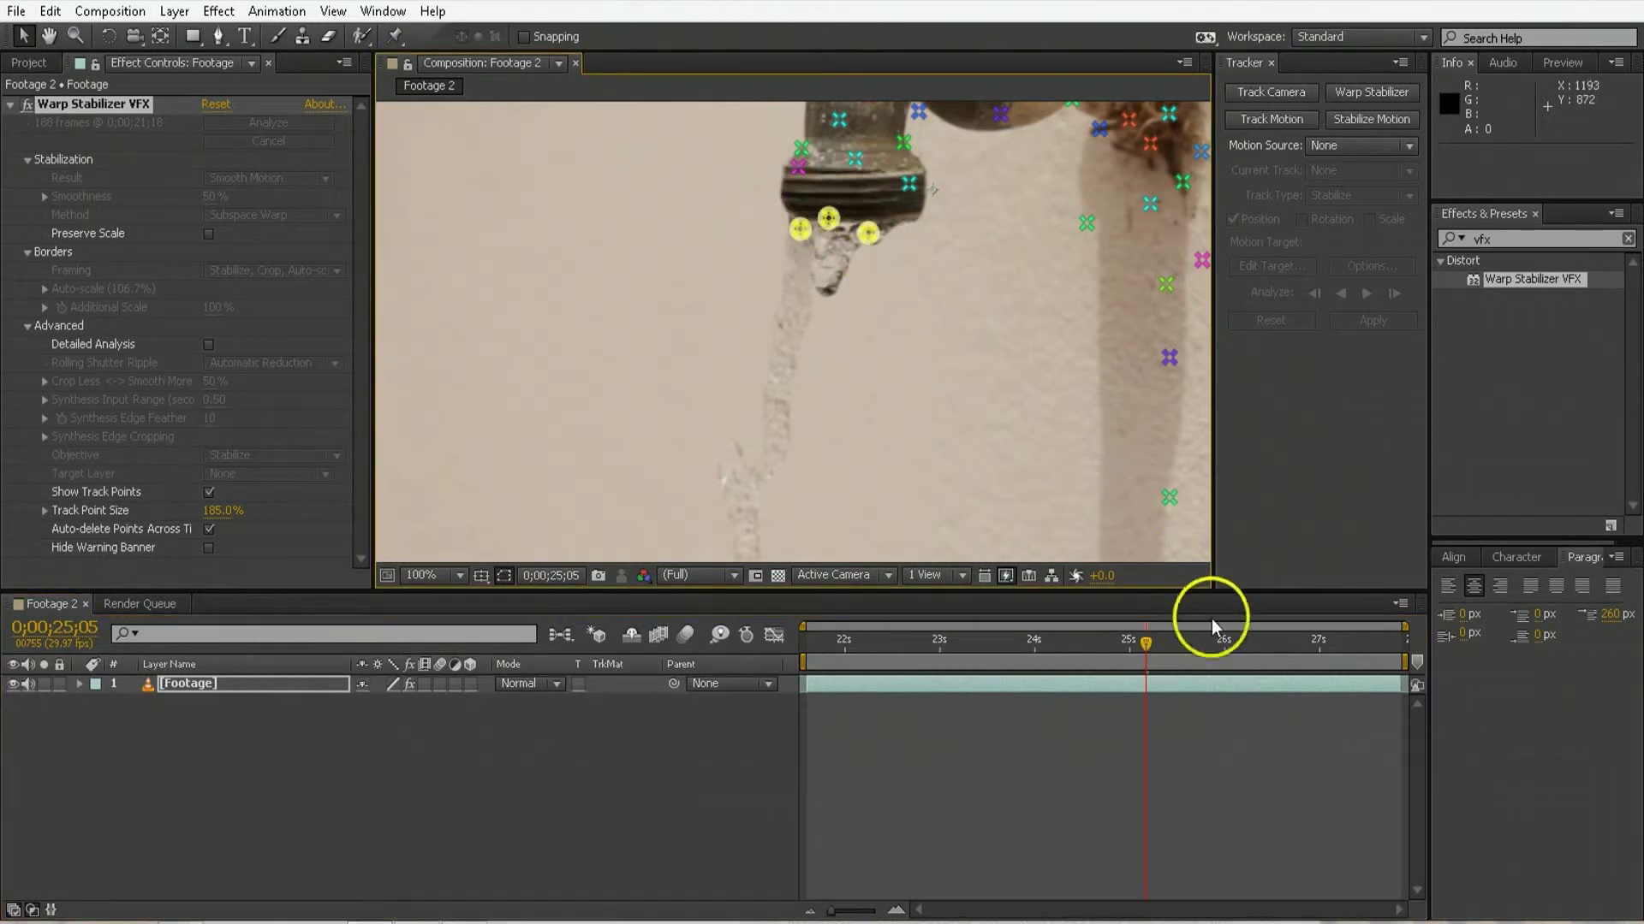
pyautogui.press('Delete')
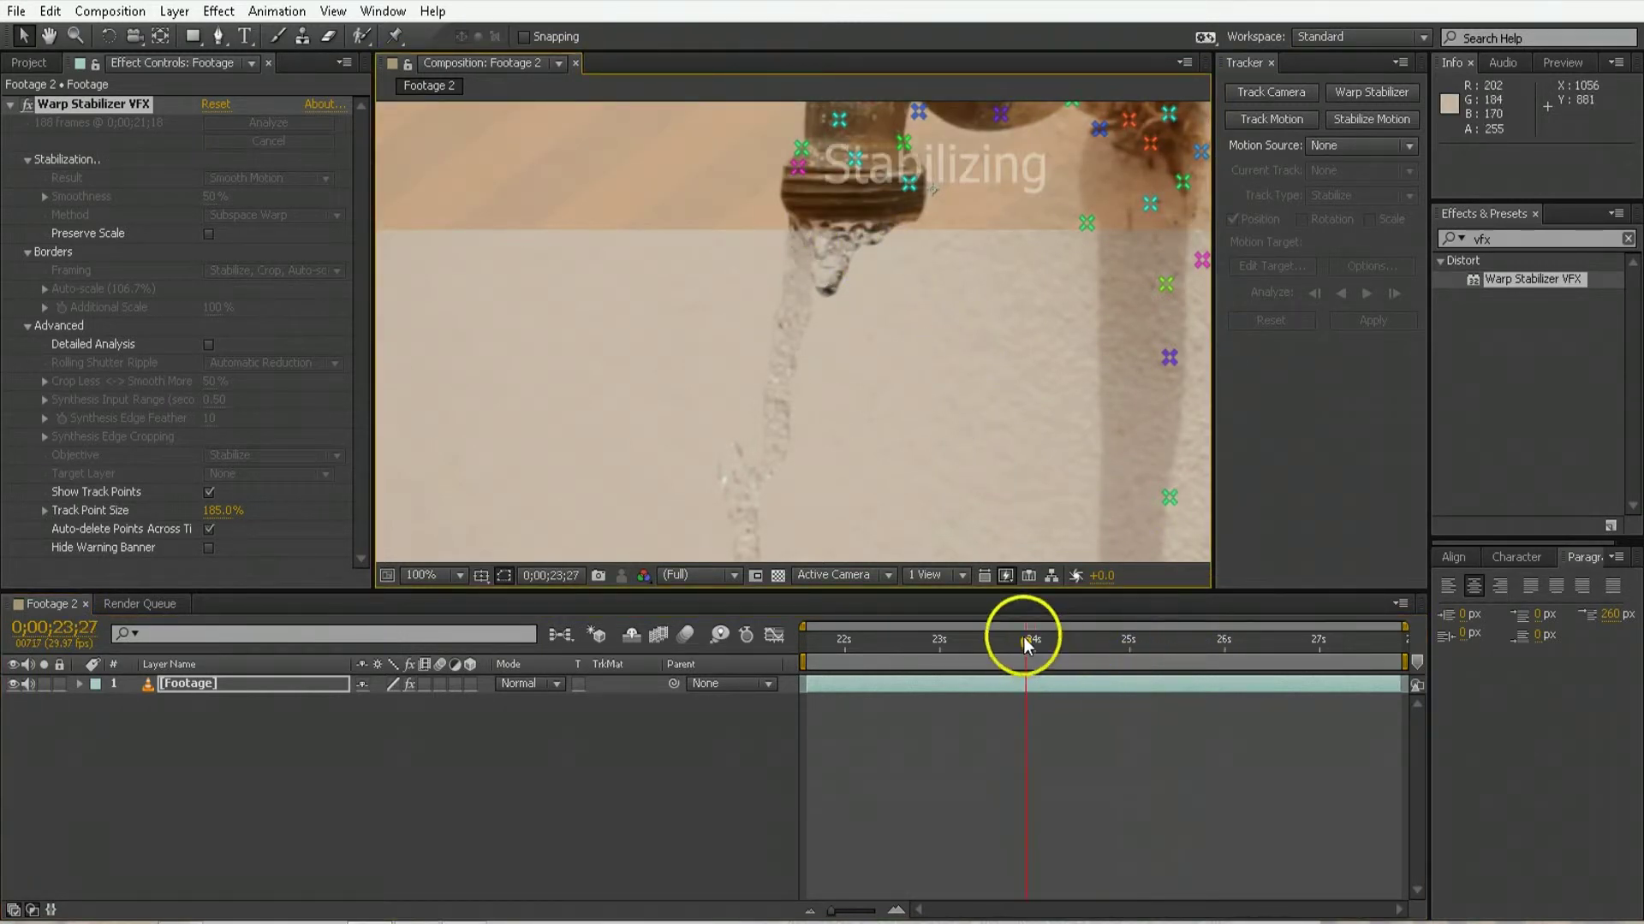
# Step: Delete the red track point on the water under the tap at 0;00;23;24
pyautogui.click(1025, 642)
pyautogui.moveTo(964, 643); pyautogui.dragTo(1015, 640)
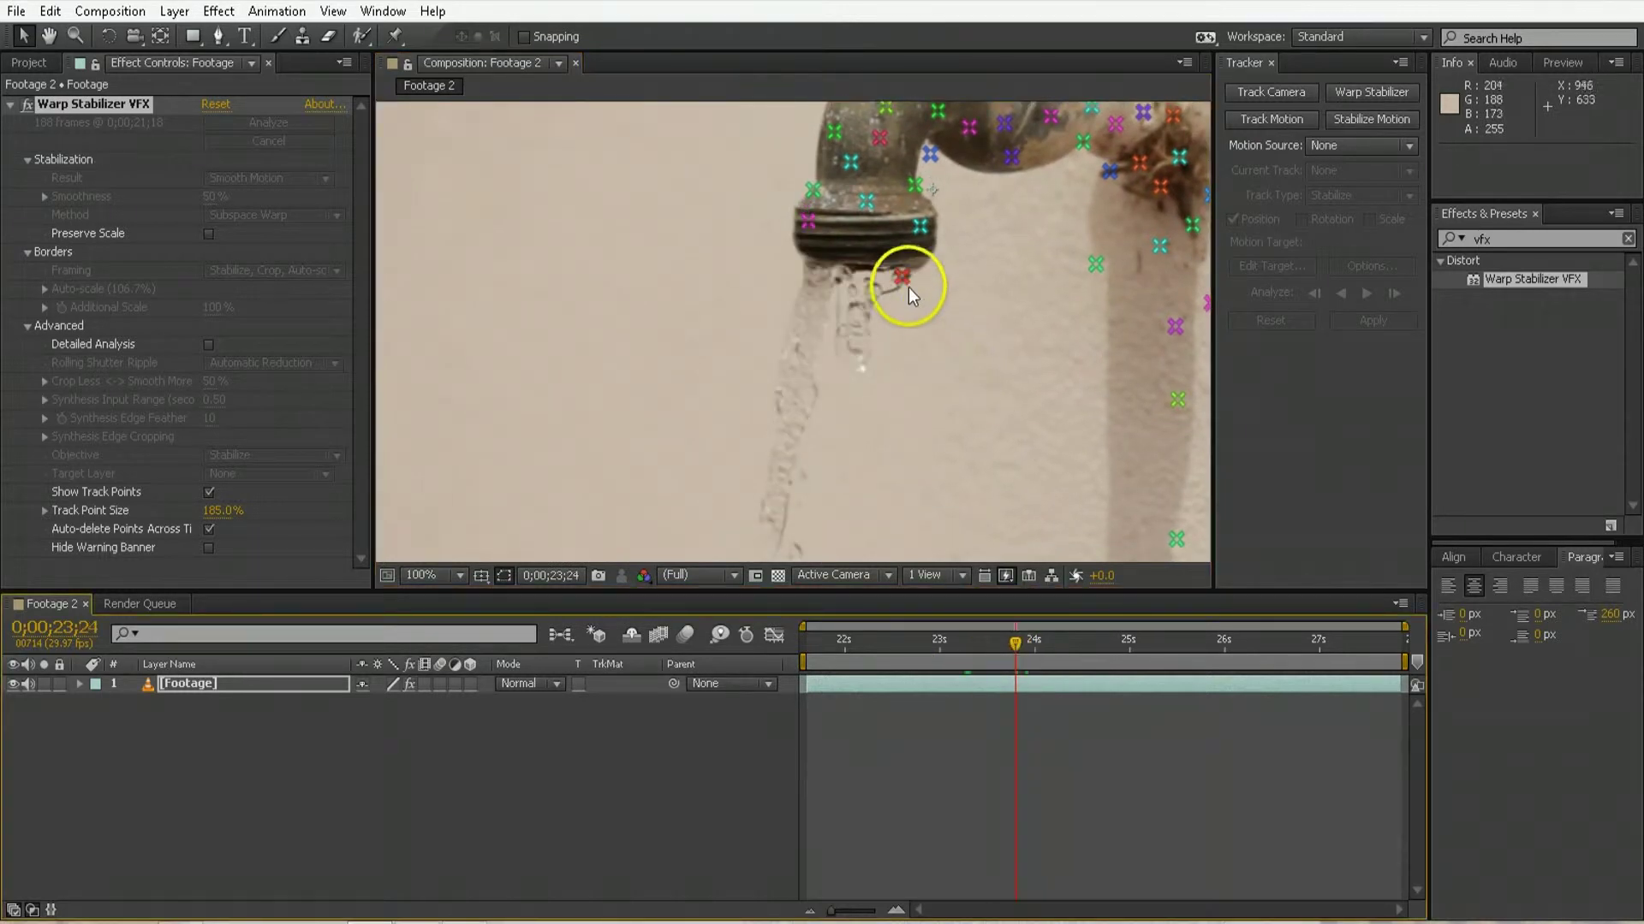
pyautogui.press('Delete')
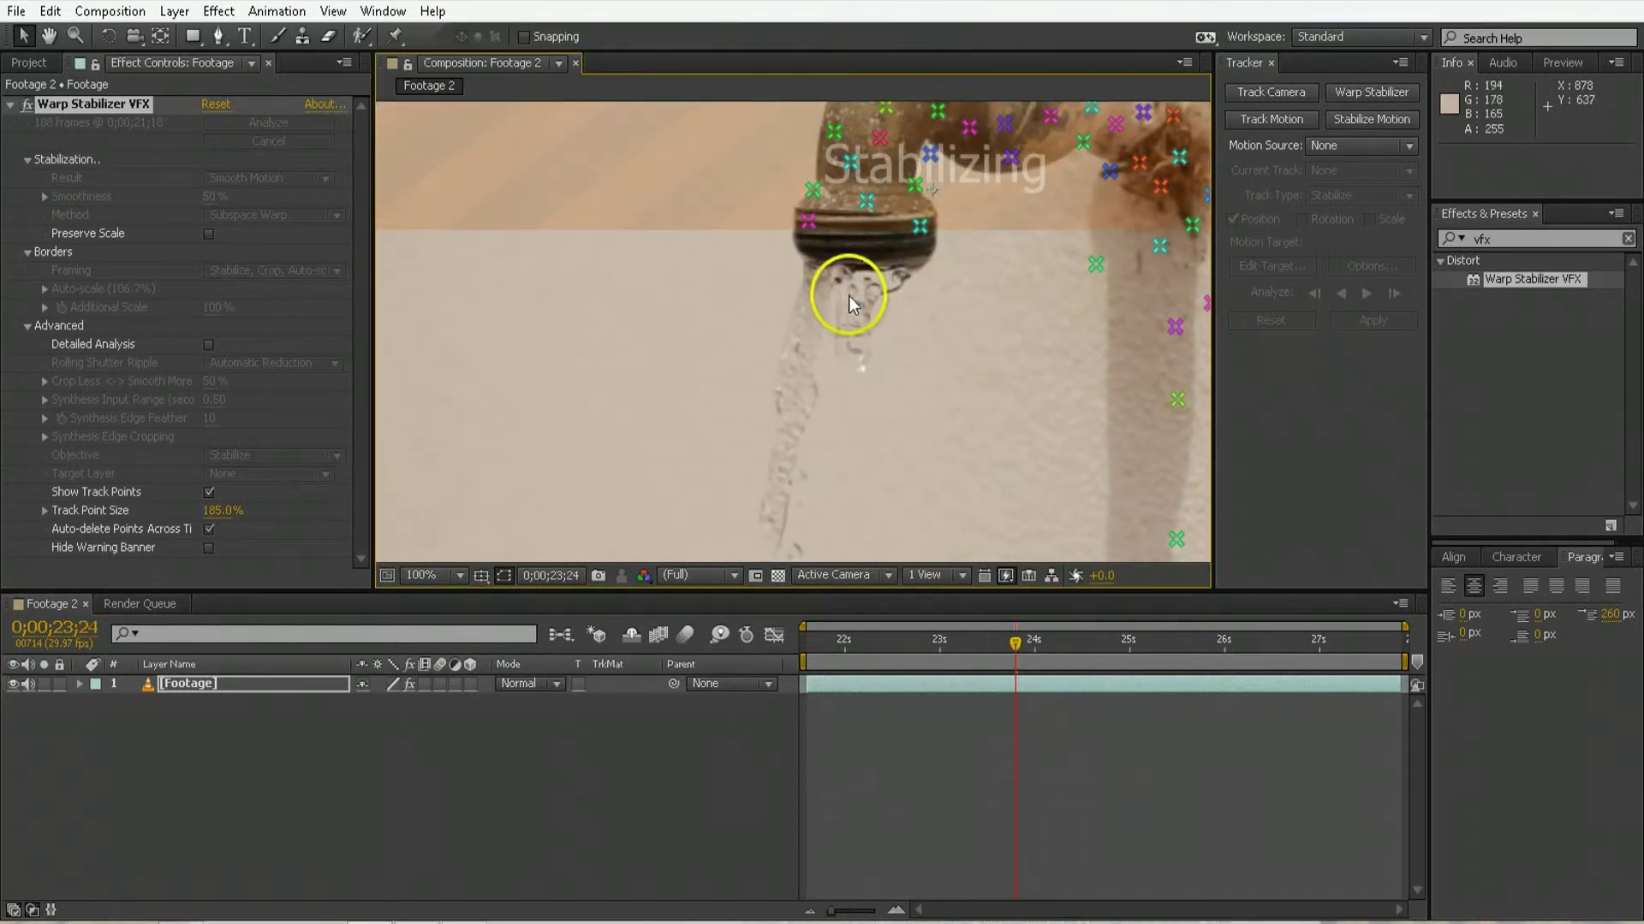
# Step: Select the Footage layer's Warp Stabilizer VFX effect at 0;00;22;04 to display the remaining track points across the whole frame
pyautogui.scroll(-2, 836, 349)
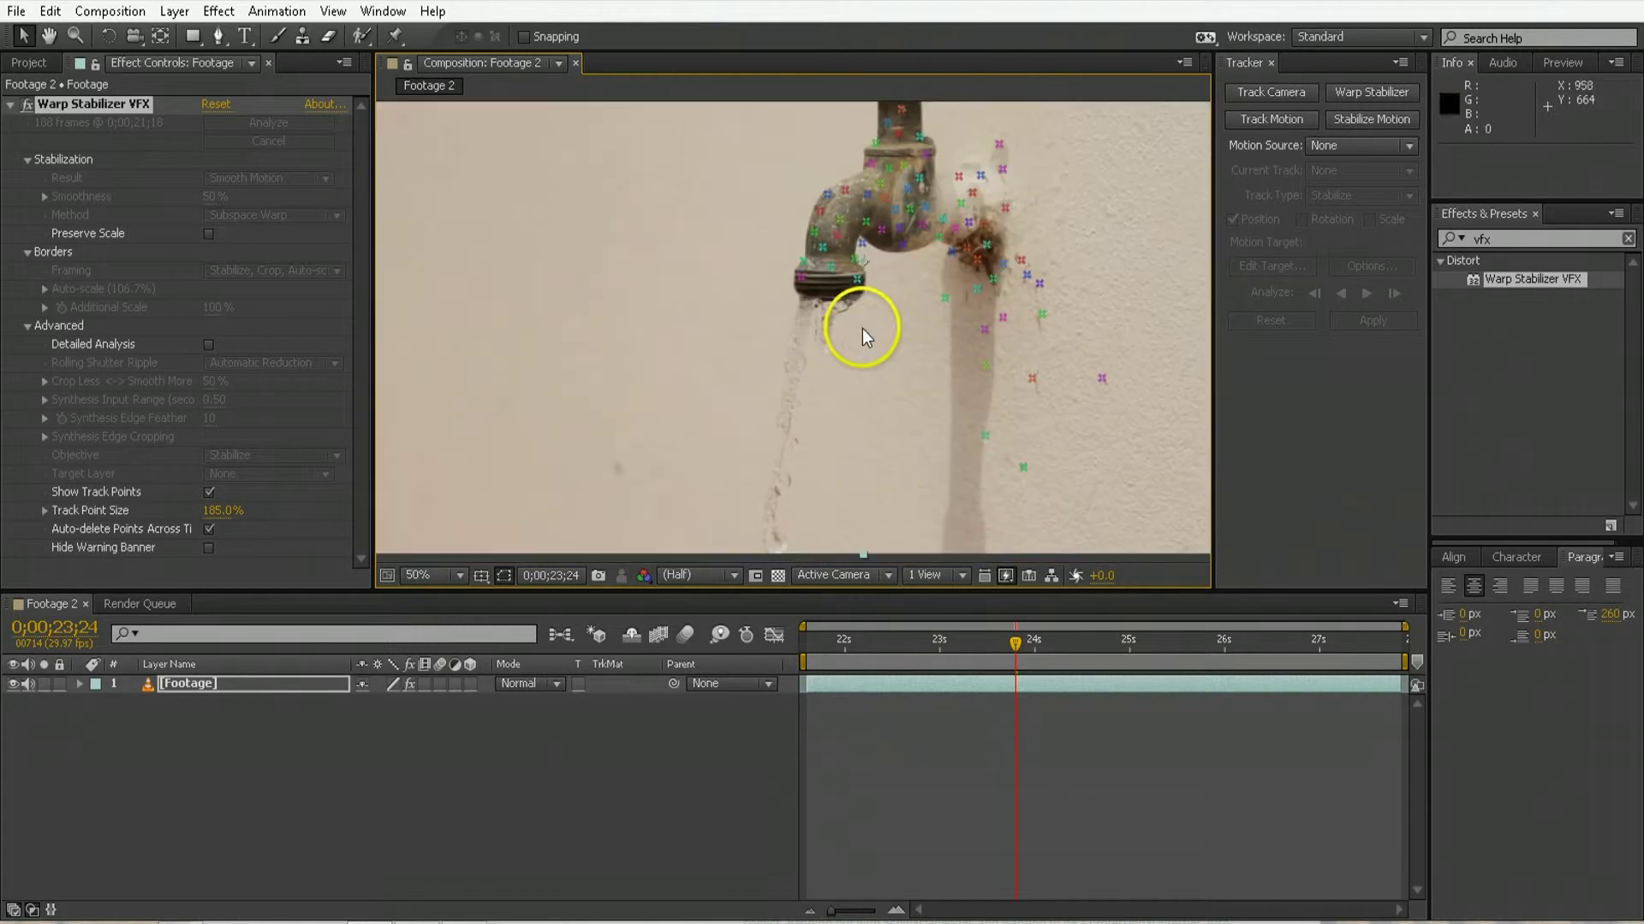
pyautogui.scroll(-1, 933, 252)
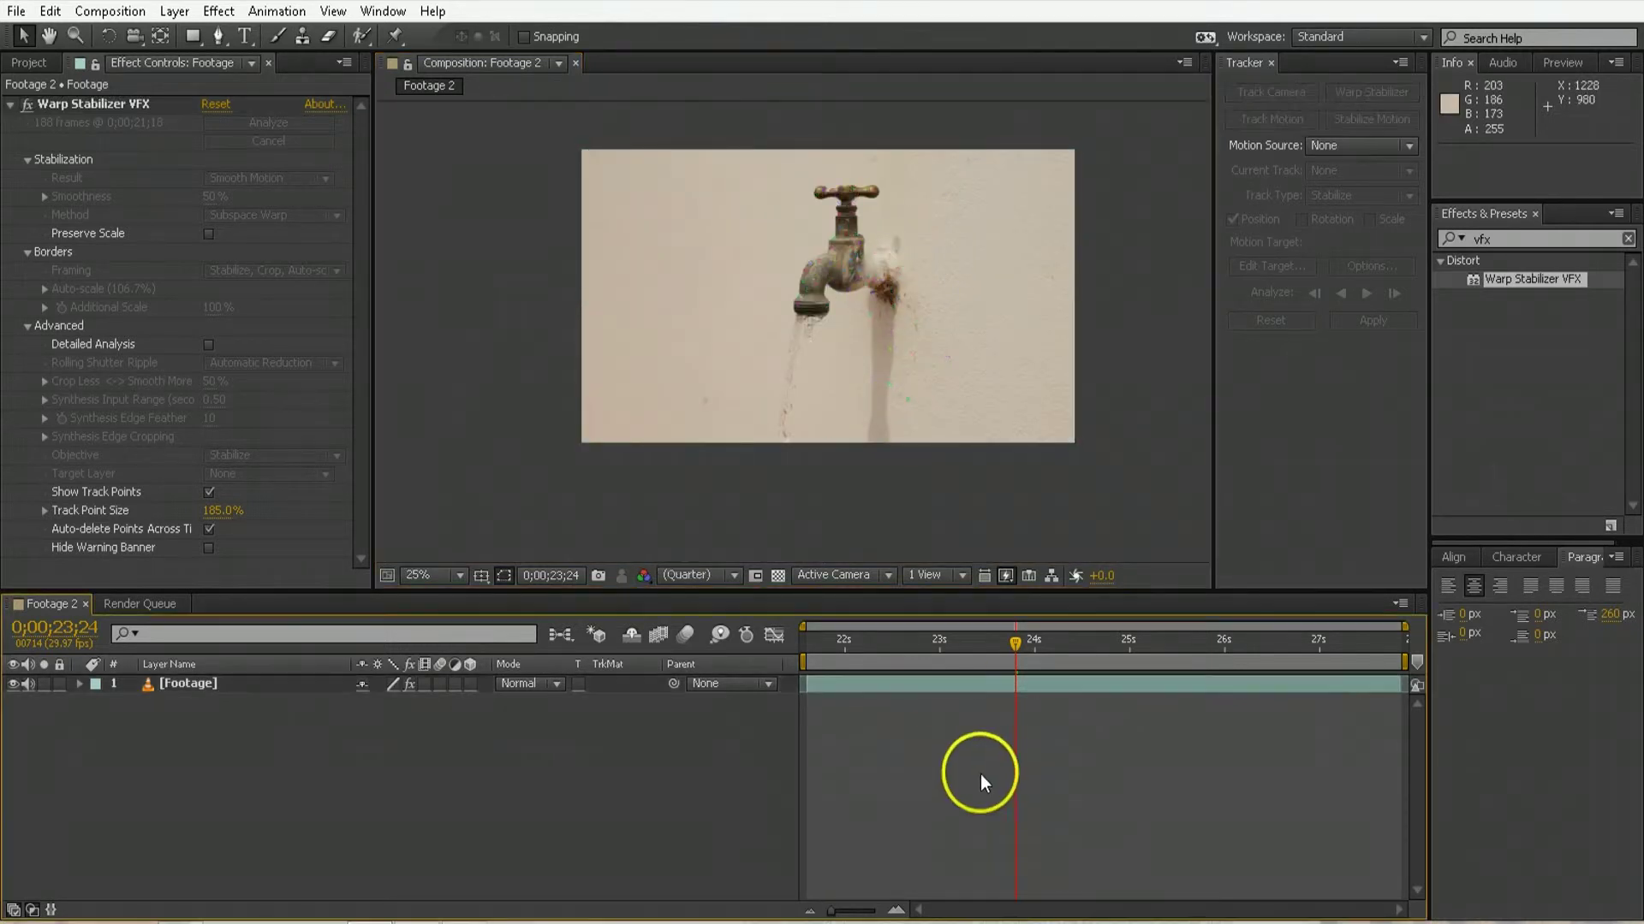
pyautogui.click(857, 644)
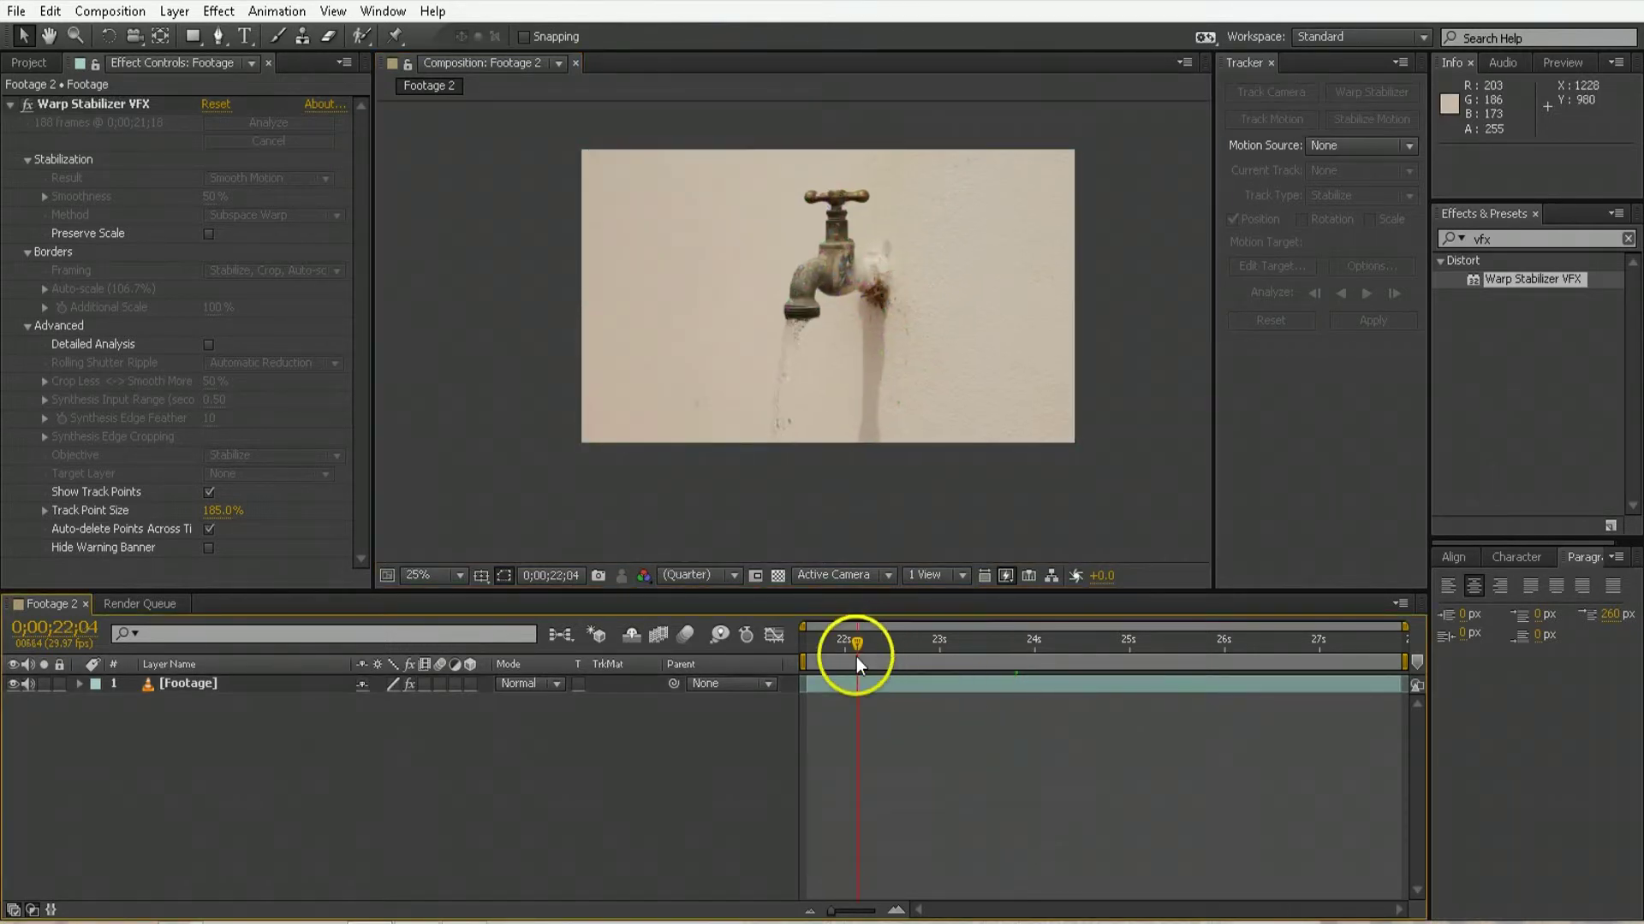
pyautogui.click(890, 692)
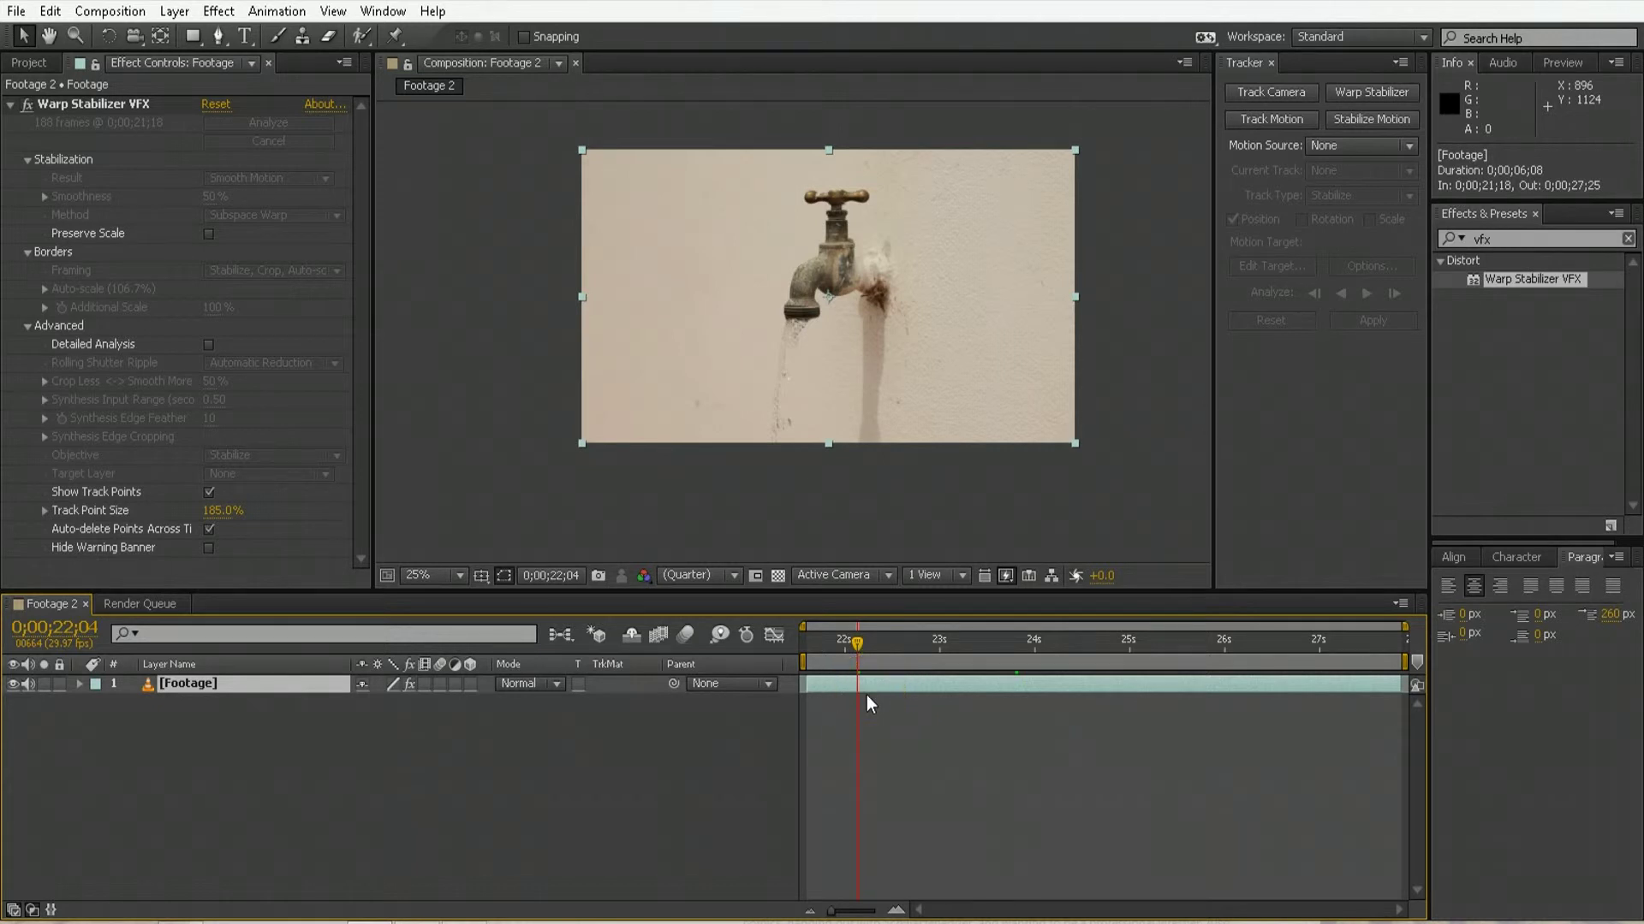
pyautogui.click(357, 718)
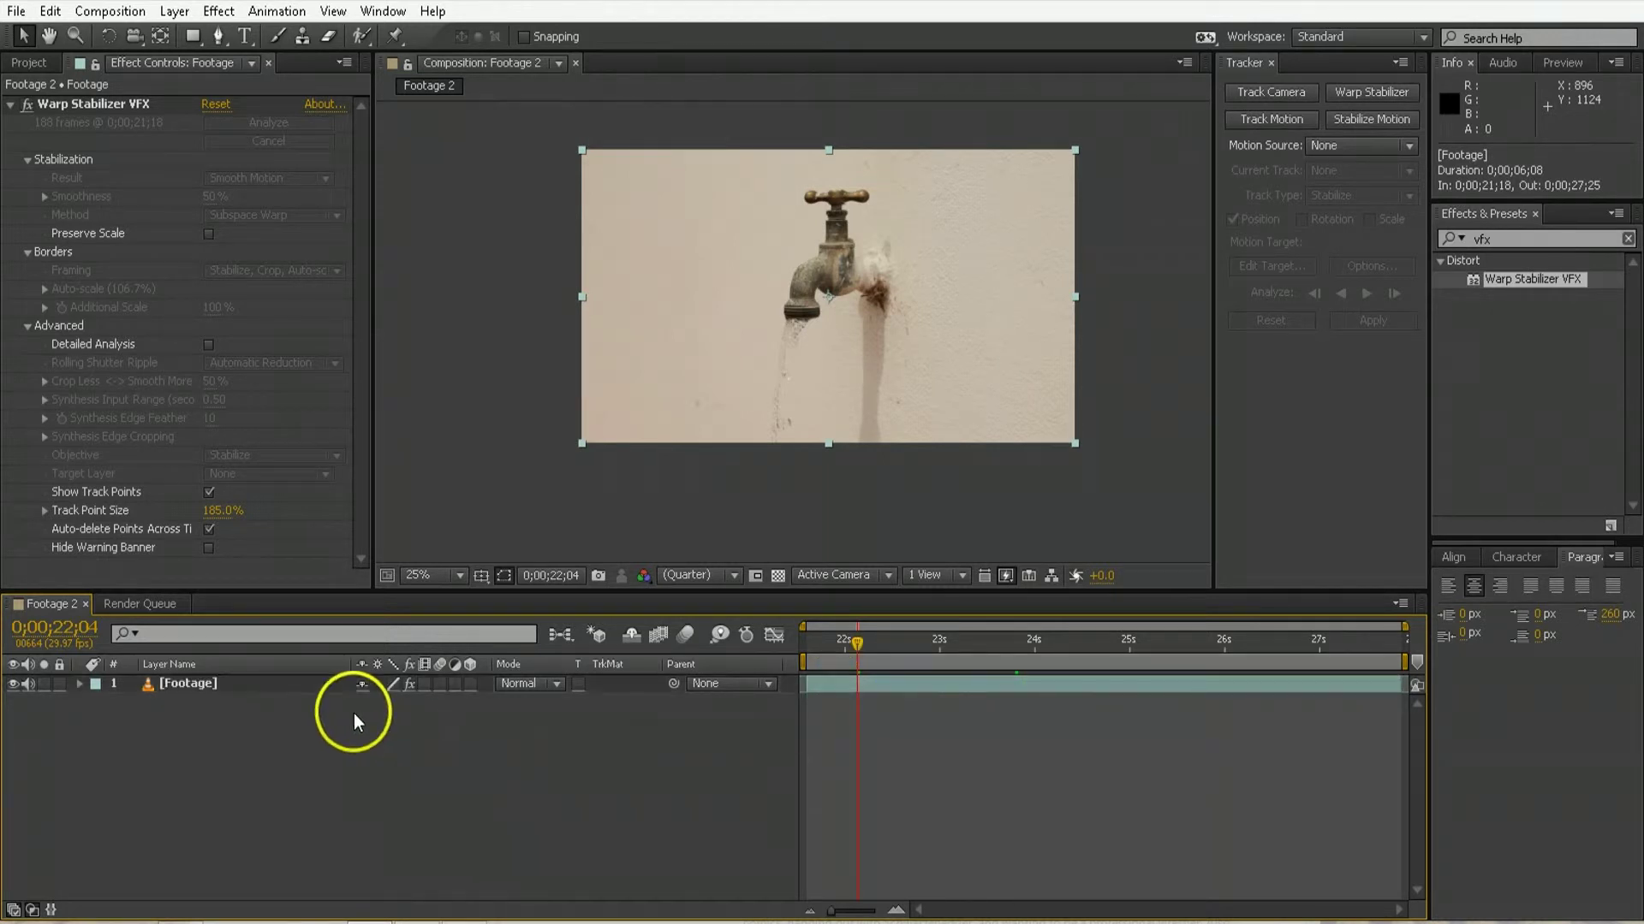
pyautogui.click(220, 686)
pyautogui.click(79, 105)
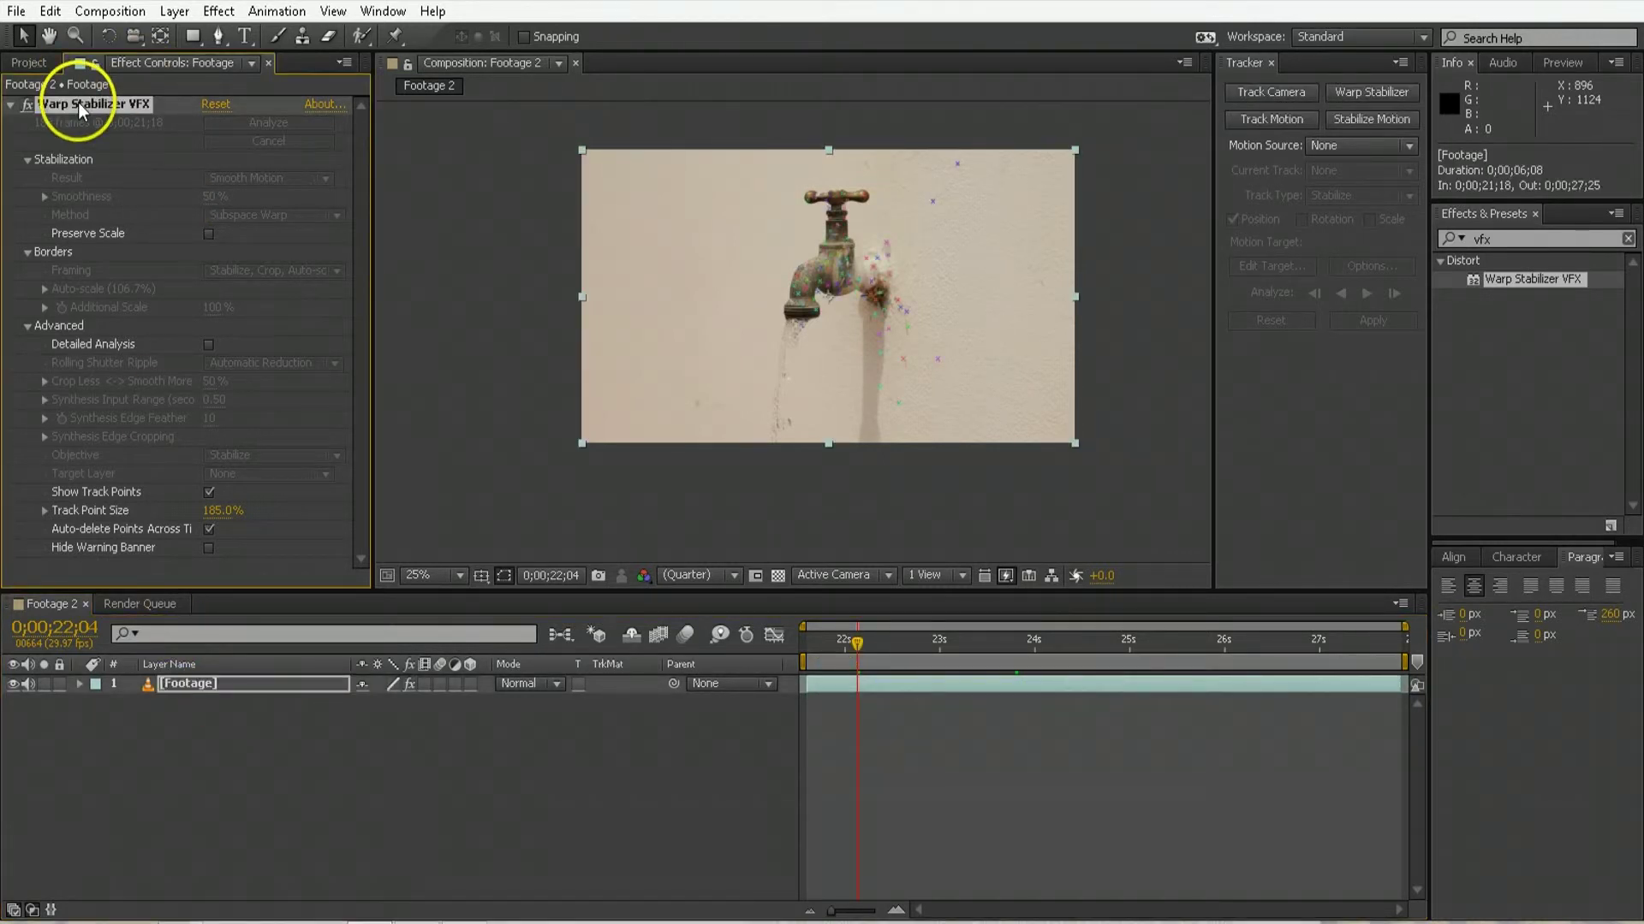
# Step: Remove the Warp Stabilizer VFX effect from the Footage layer and reselect the layer
pyautogui.press('Delete')
pyautogui.click(783, 767)
pyautogui.click(932, 689)
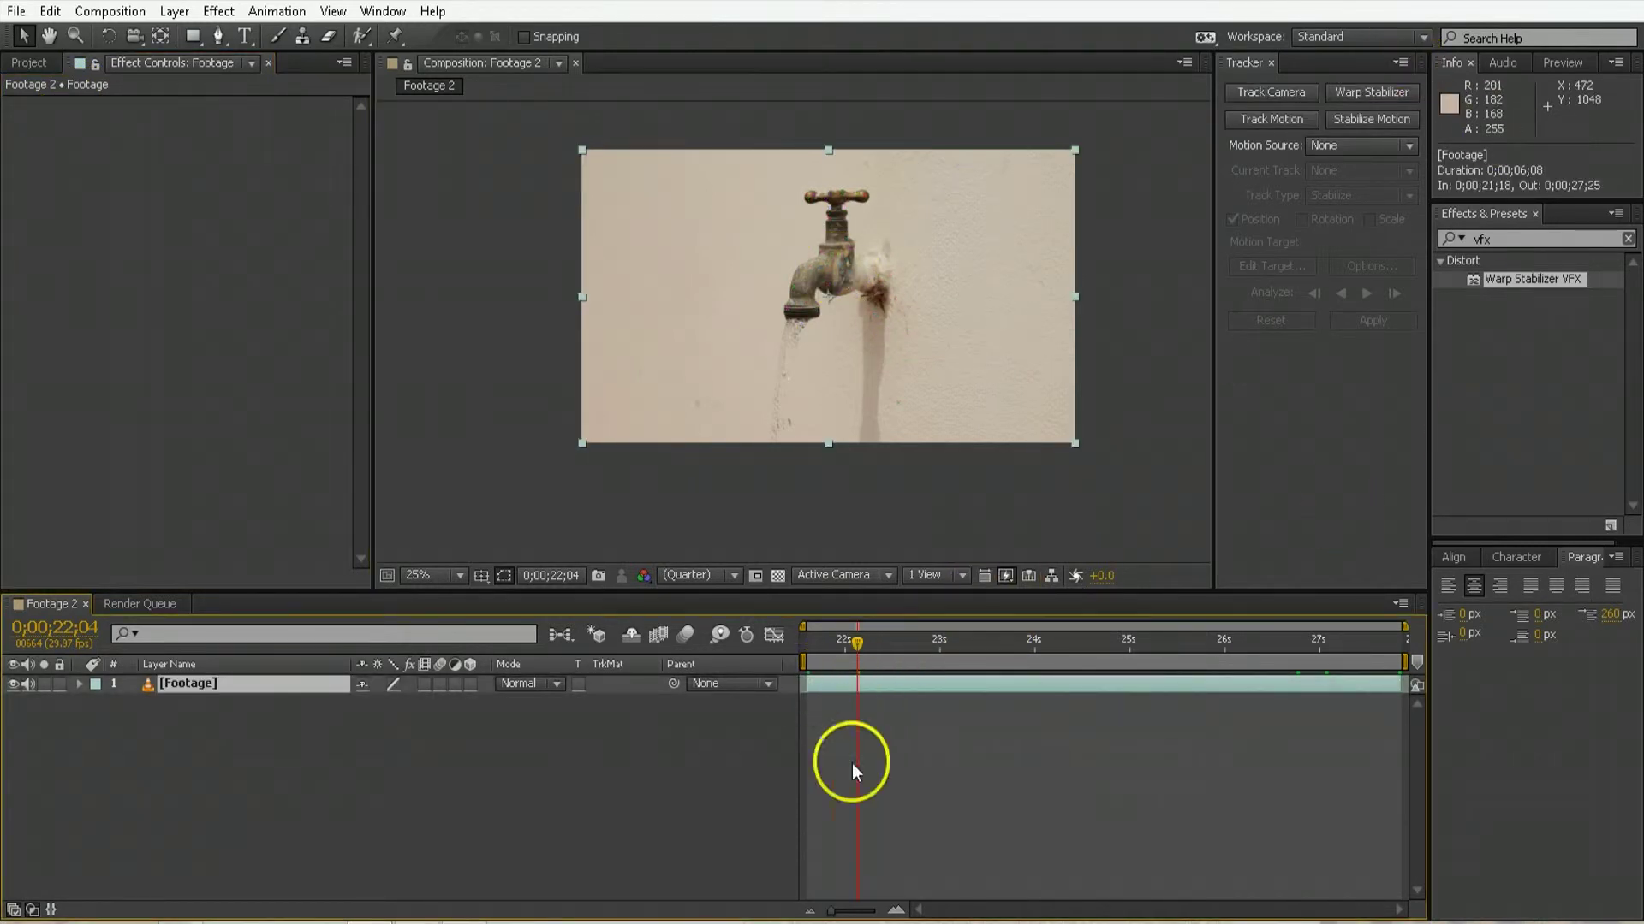
# Step: Draw a closed four-point mask on the Footage layer around the tap's mouth and falling water, reaching below the frame's lower edge
pyautogui.click(215, 36)
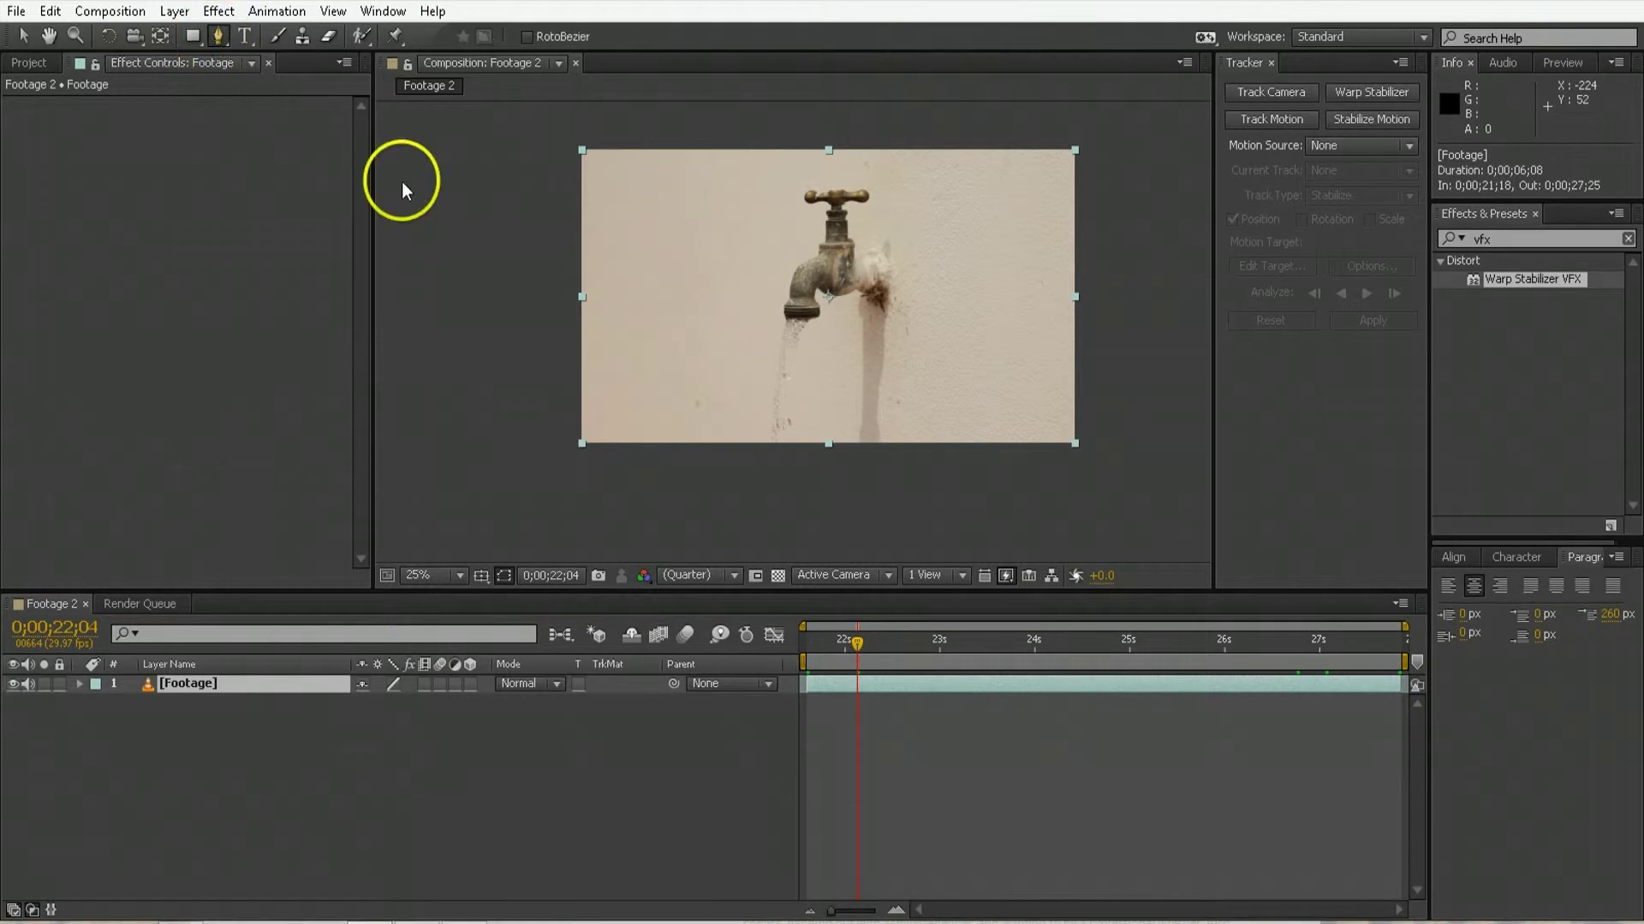
pyautogui.click(728, 456)
pyautogui.click(767, 294)
pyautogui.click(831, 298)
pyautogui.click(868, 455)
pyautogui.click(727, 455)
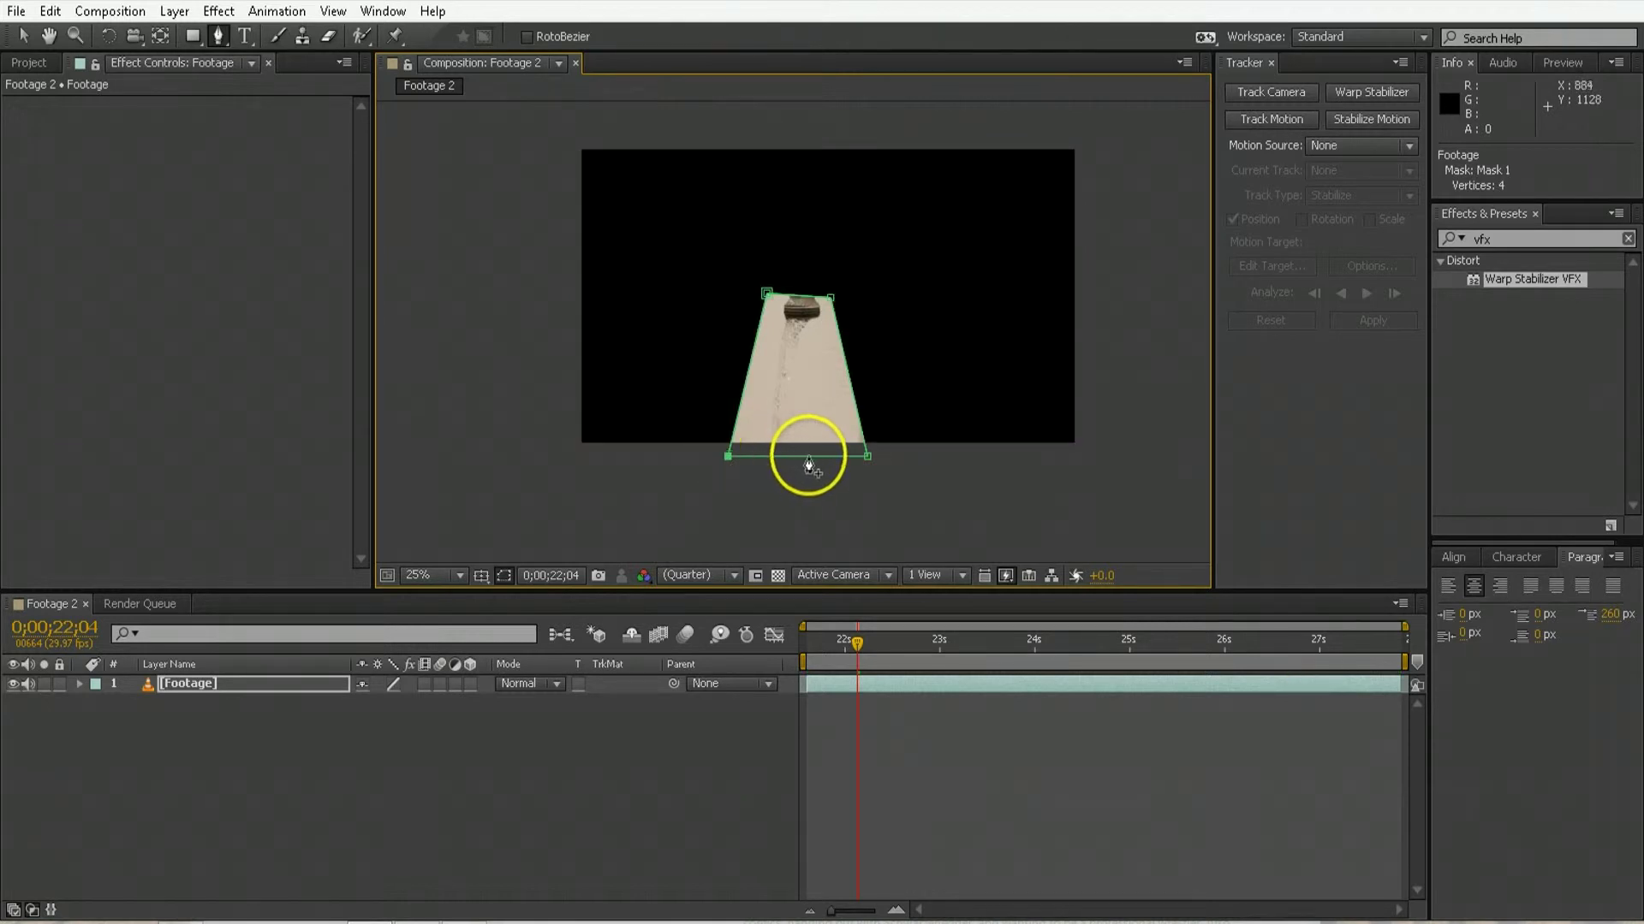
# Step: Change the mode of the Footage layer's Mask 1 to Subtract
pyautogui.press('v')
pyautogui.click(79, 684)
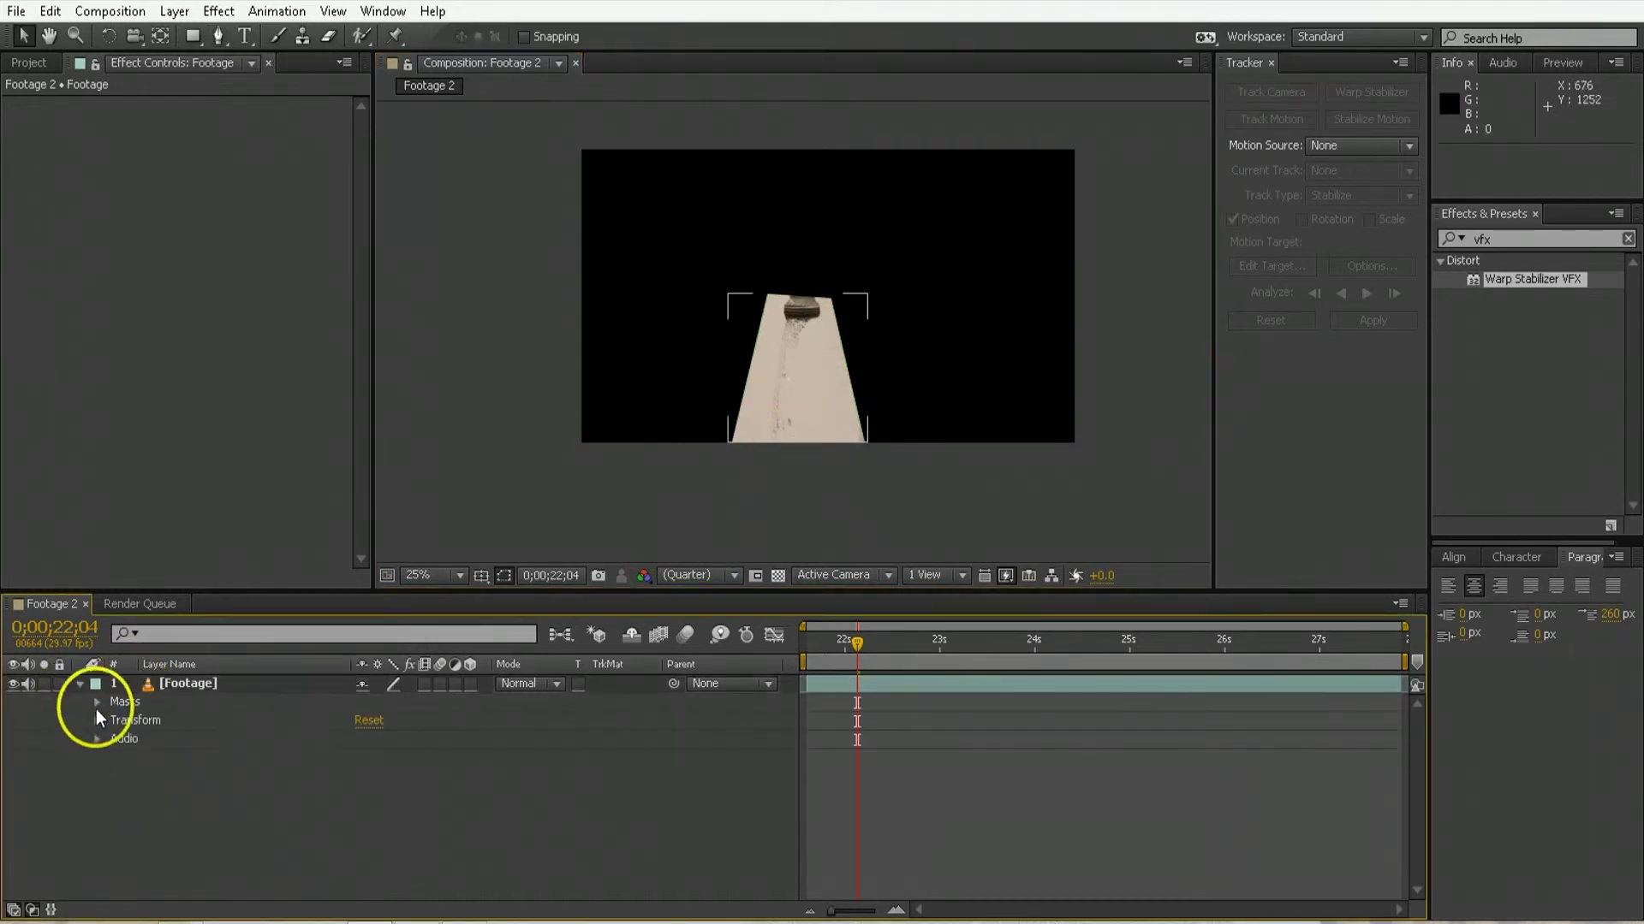
pyautogui.click(97, 702)
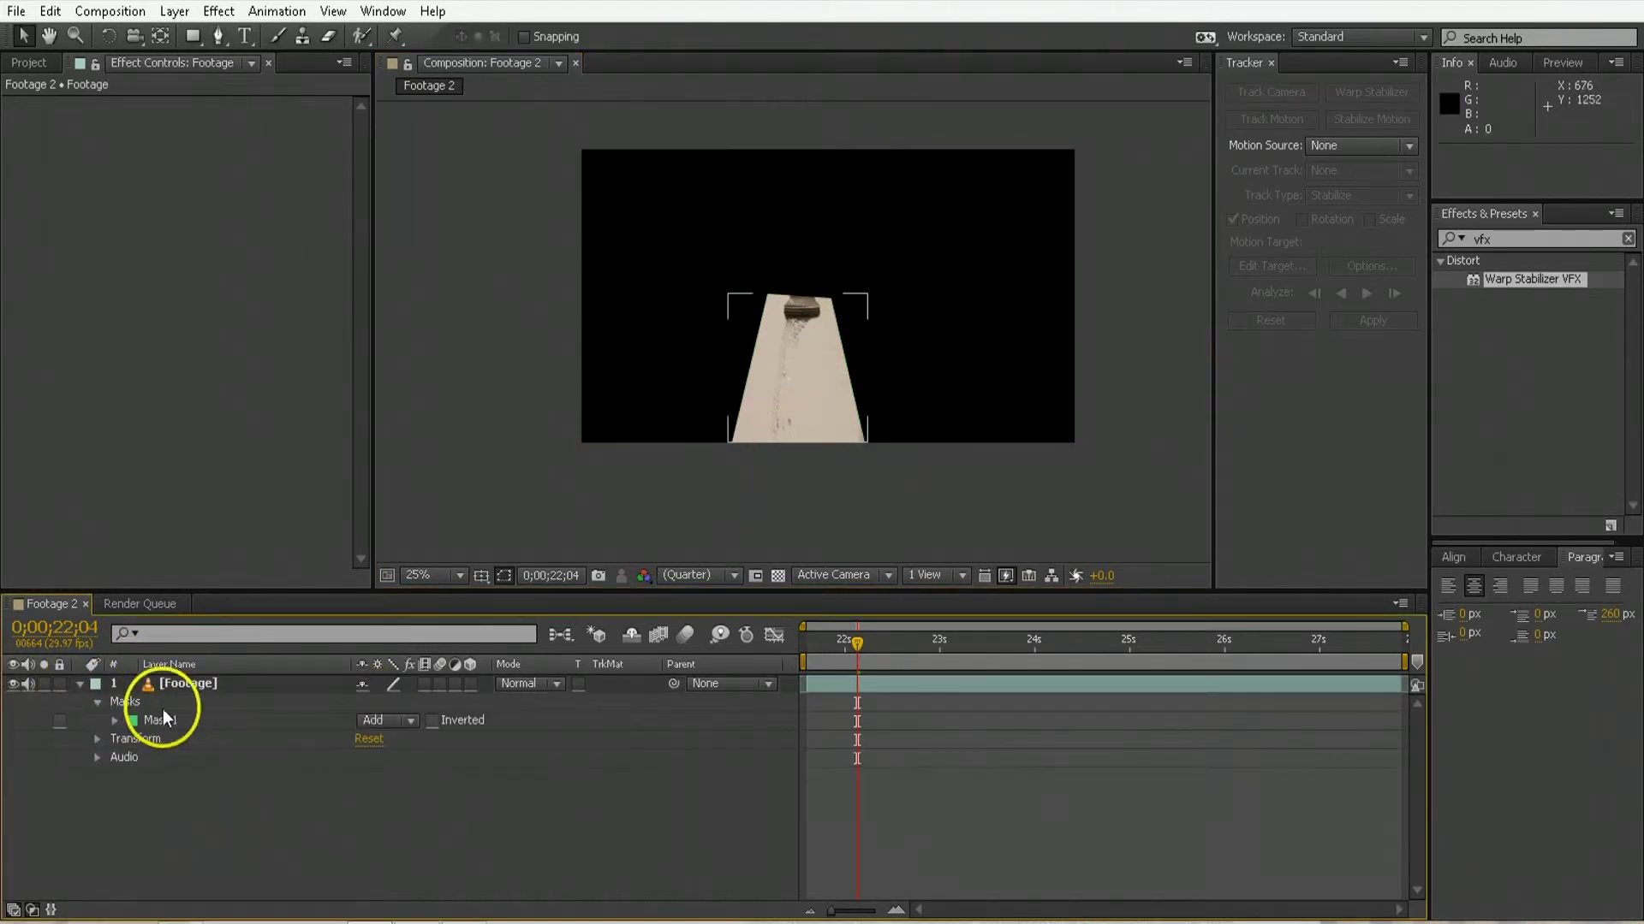
pyautogui.click(378, 727)
pyautogui.click(743, 816)
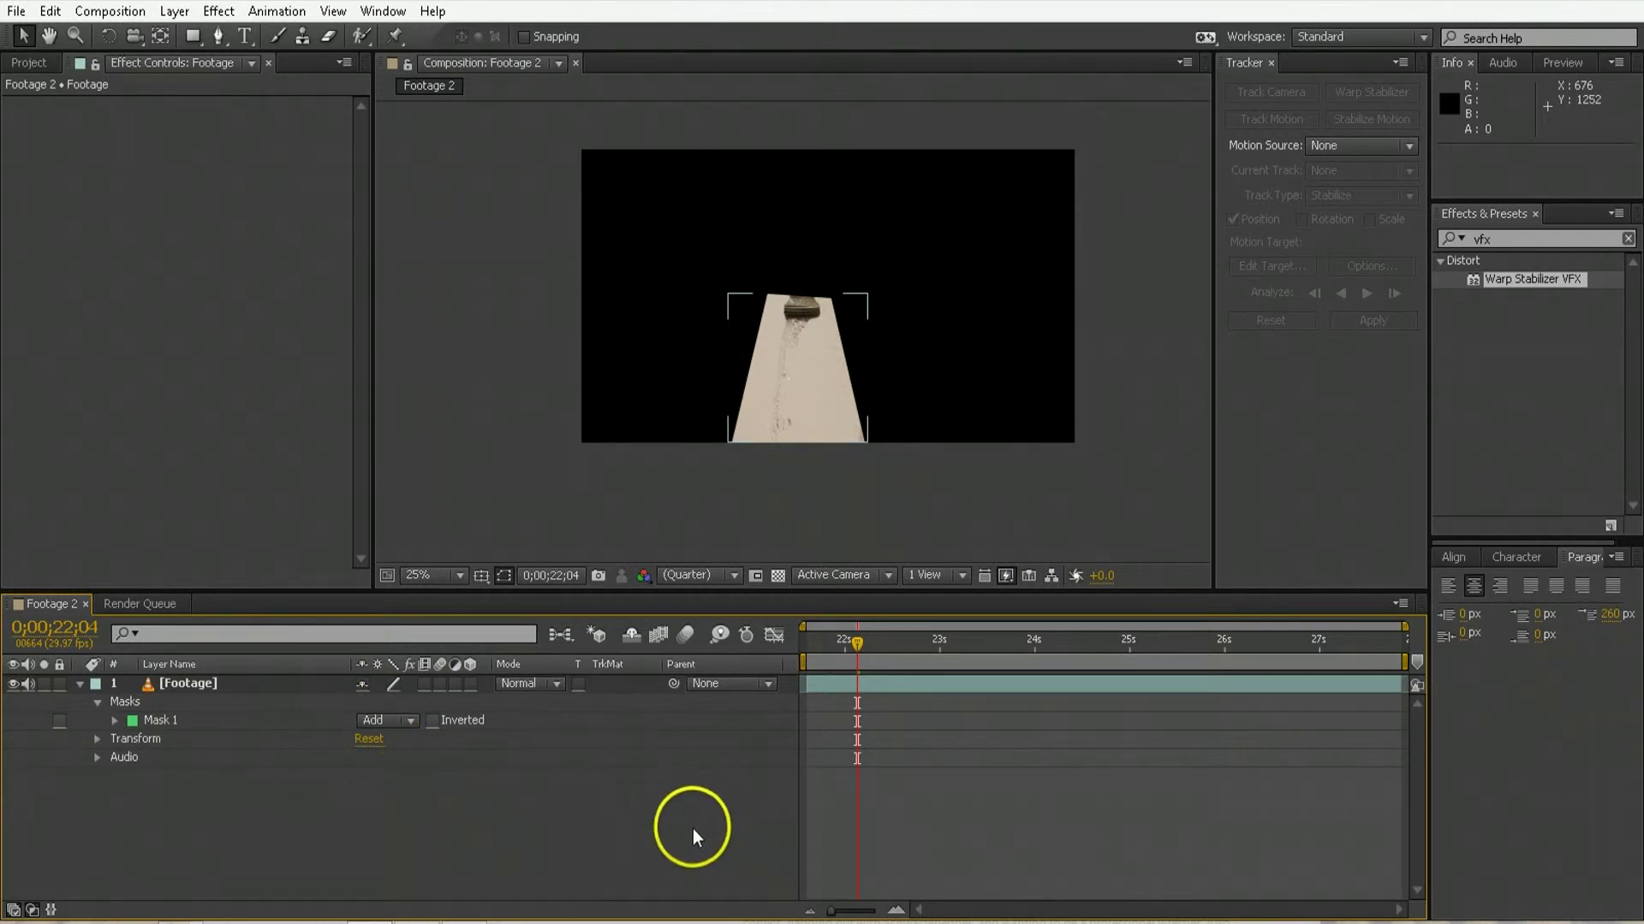
# Step: Pre-compose the masked Footage layer as Raw Footage, moving all attributes into the new composition
pyautogui.click(922, 688)
pyautogui.hotkey('ctrl', 'shift', 'c')
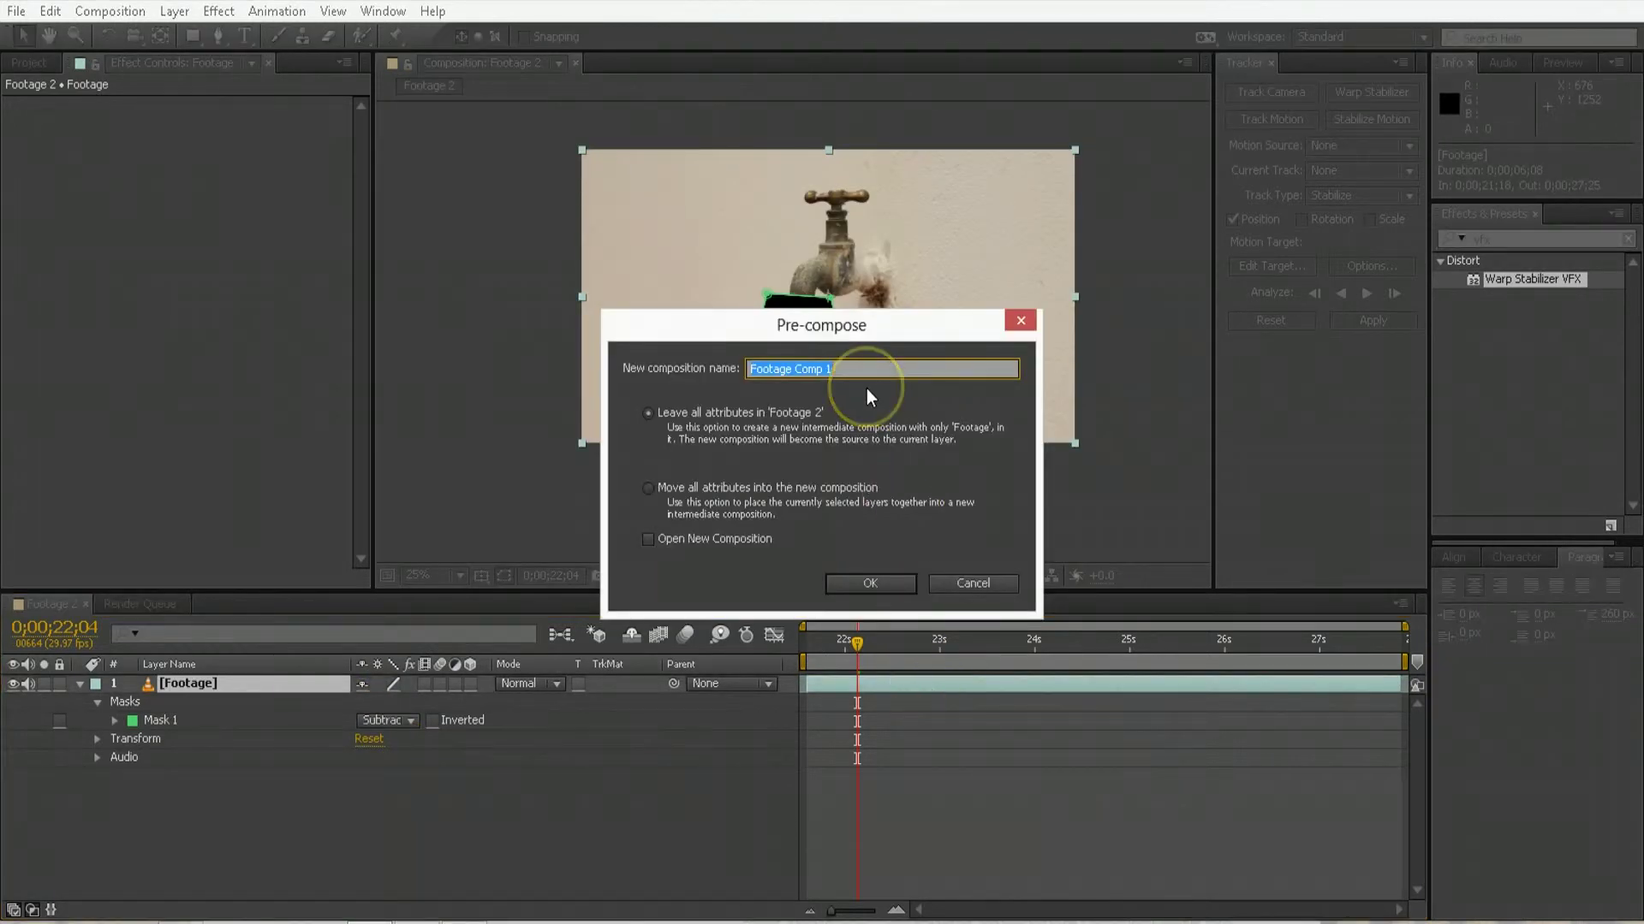
pyautogui.write('Raw ')
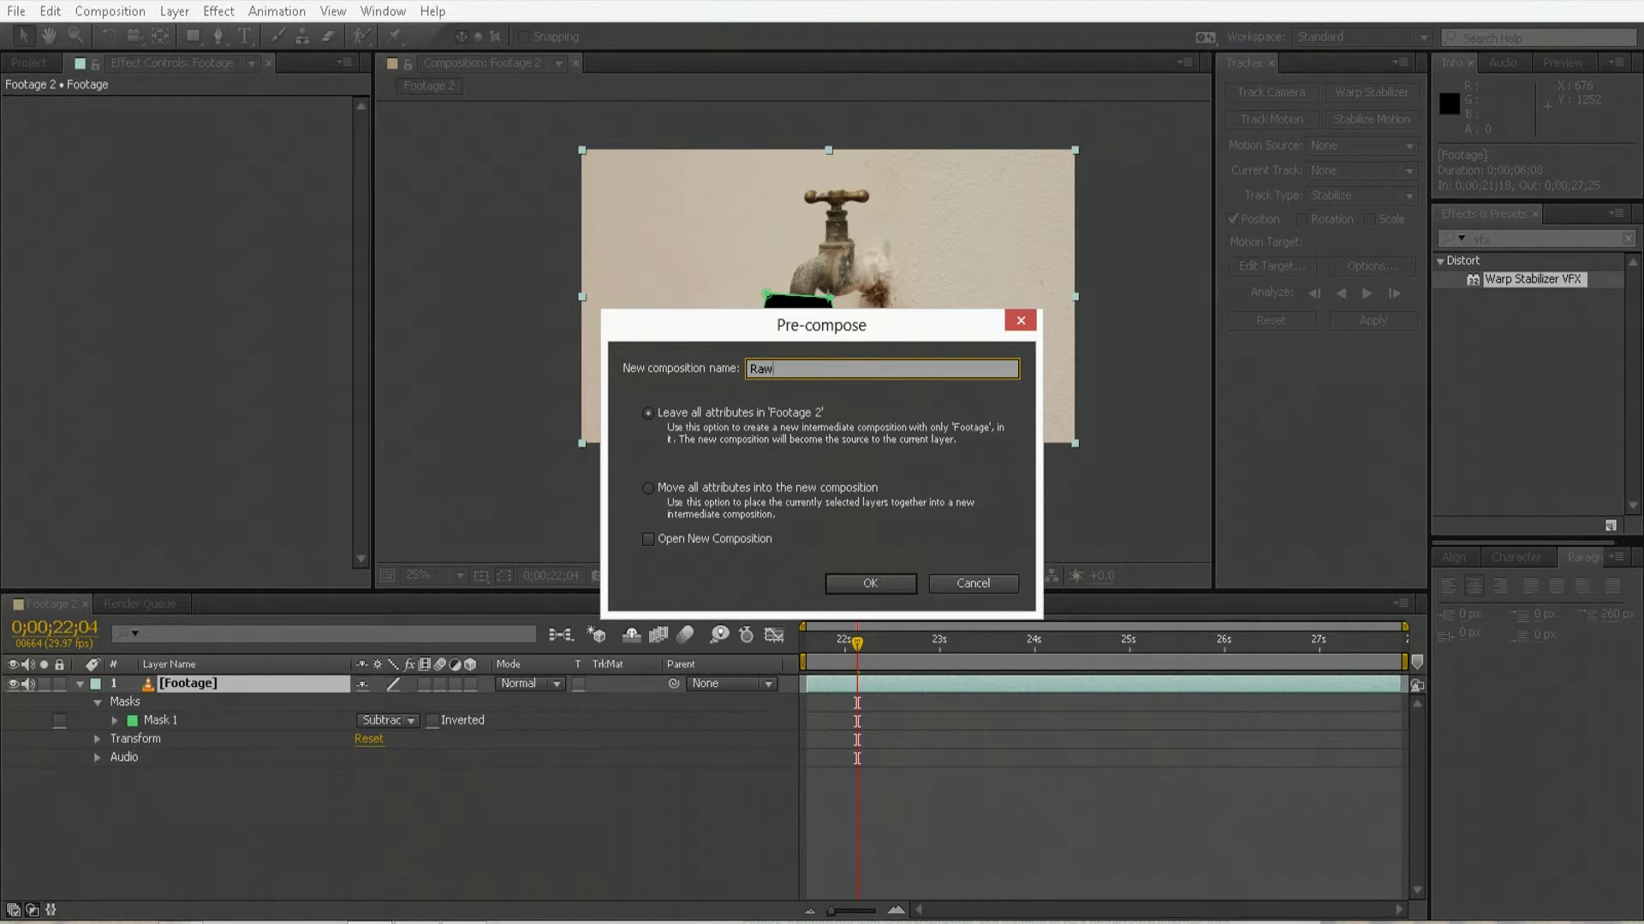
pyautogui.write('Footage')
pyautogui.click(732, 487)
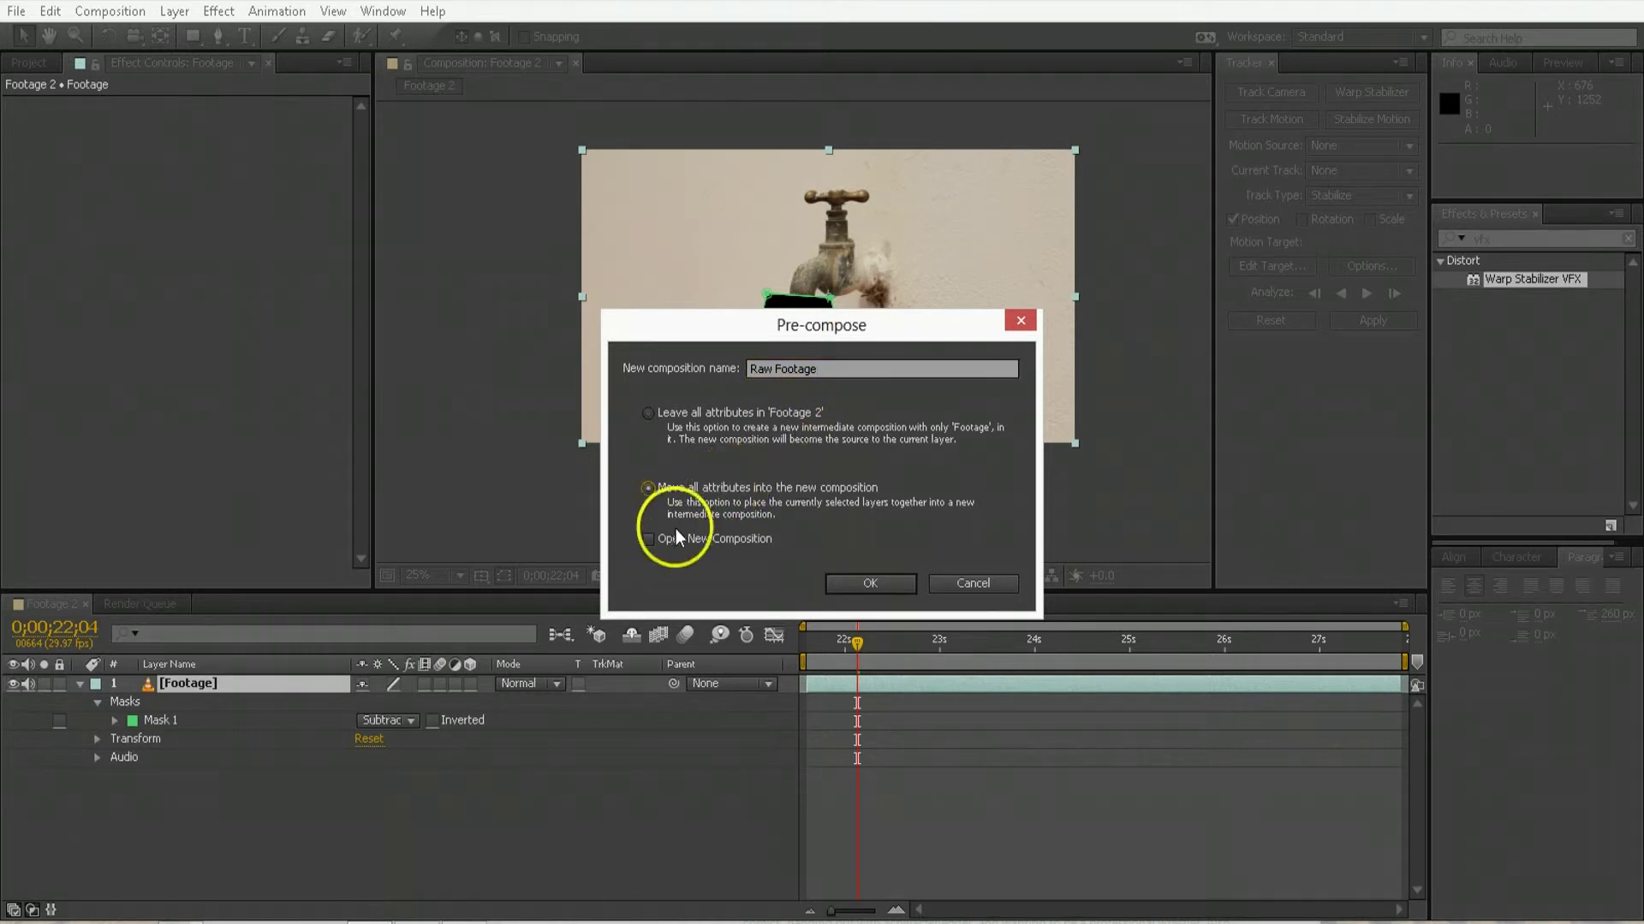
pyautogui.click(887, 589)
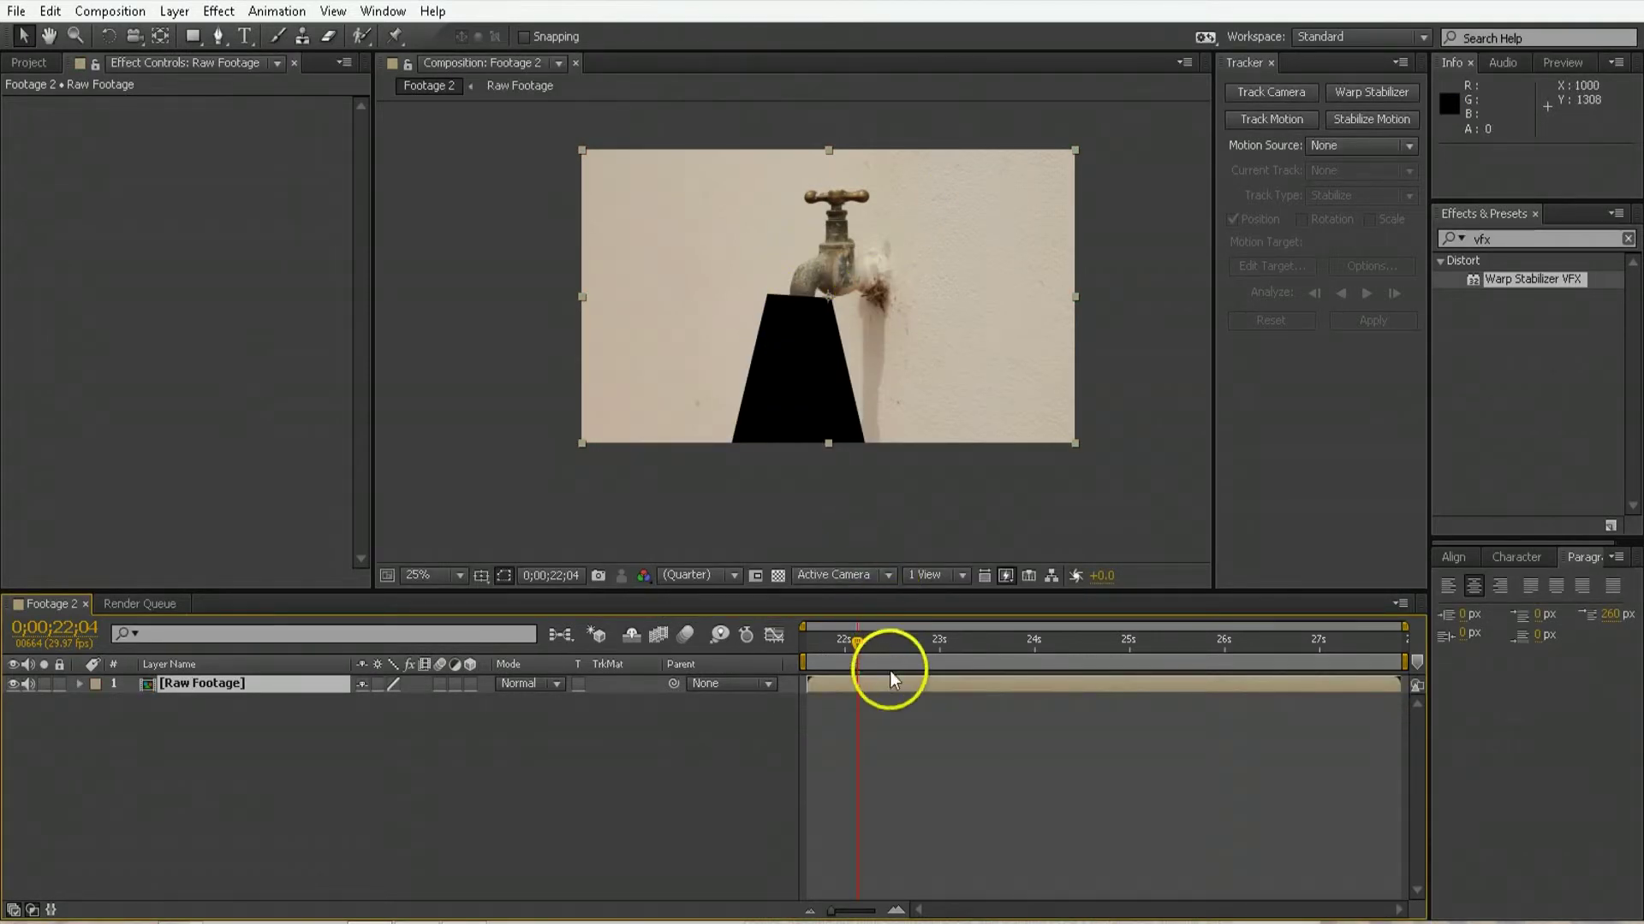
# Step: Apply Warp Stabilizer VFX to the Raw Footage layer with Detailed Analysis turned on
pyautogui.moveTo(1501, 295); pyautogui.dragTo(861, 691)
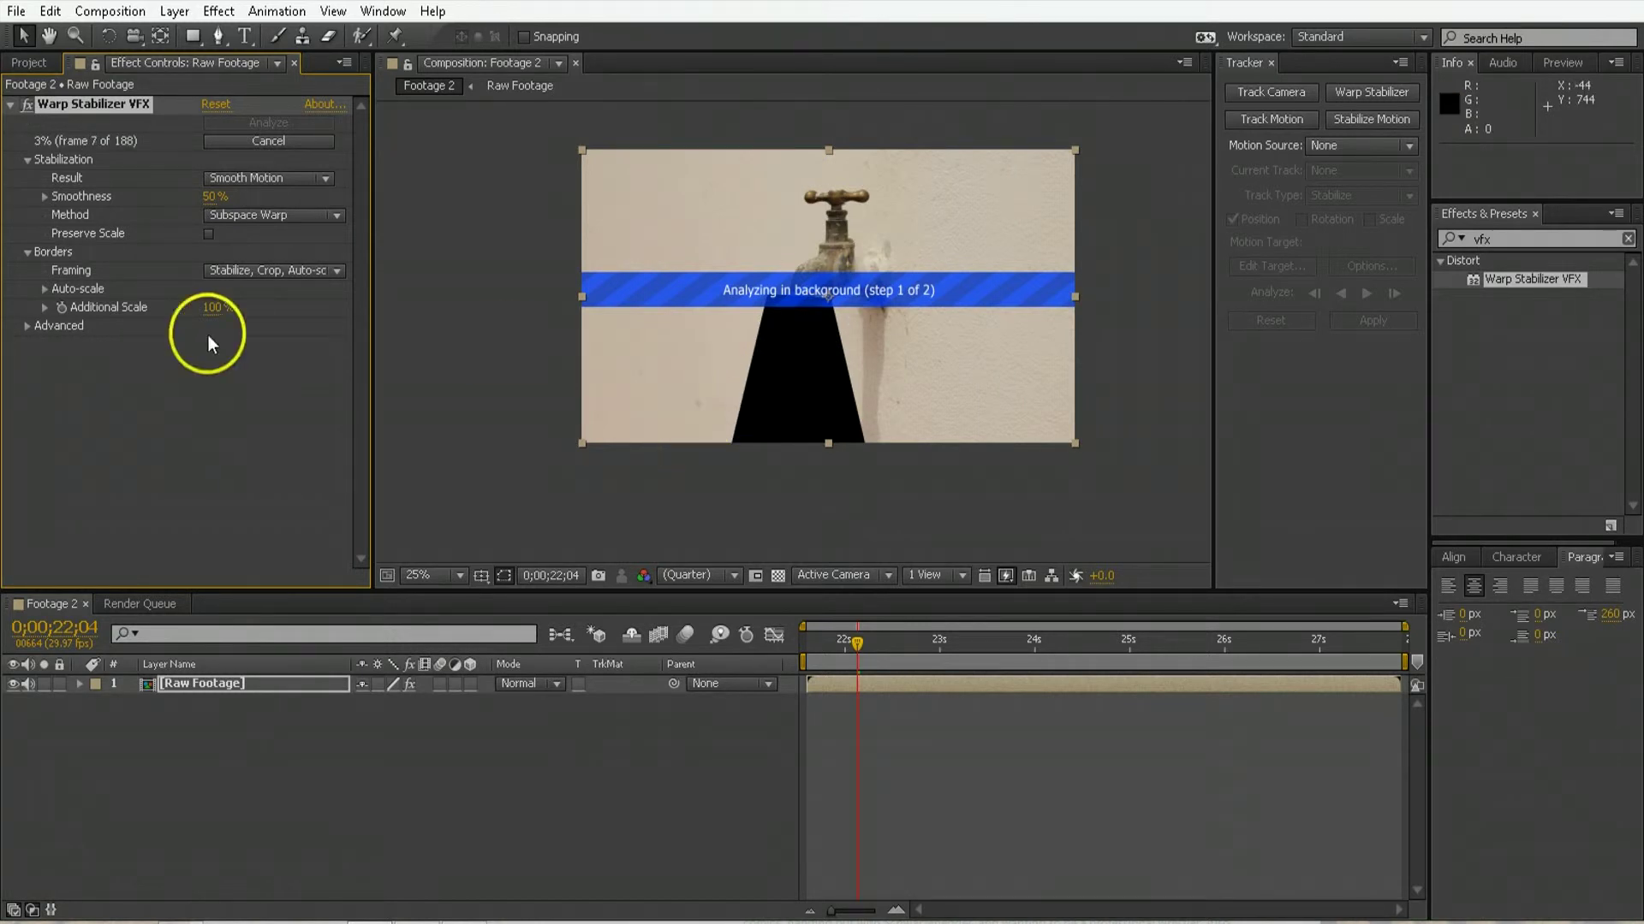
pyautogui.click(25, 325)
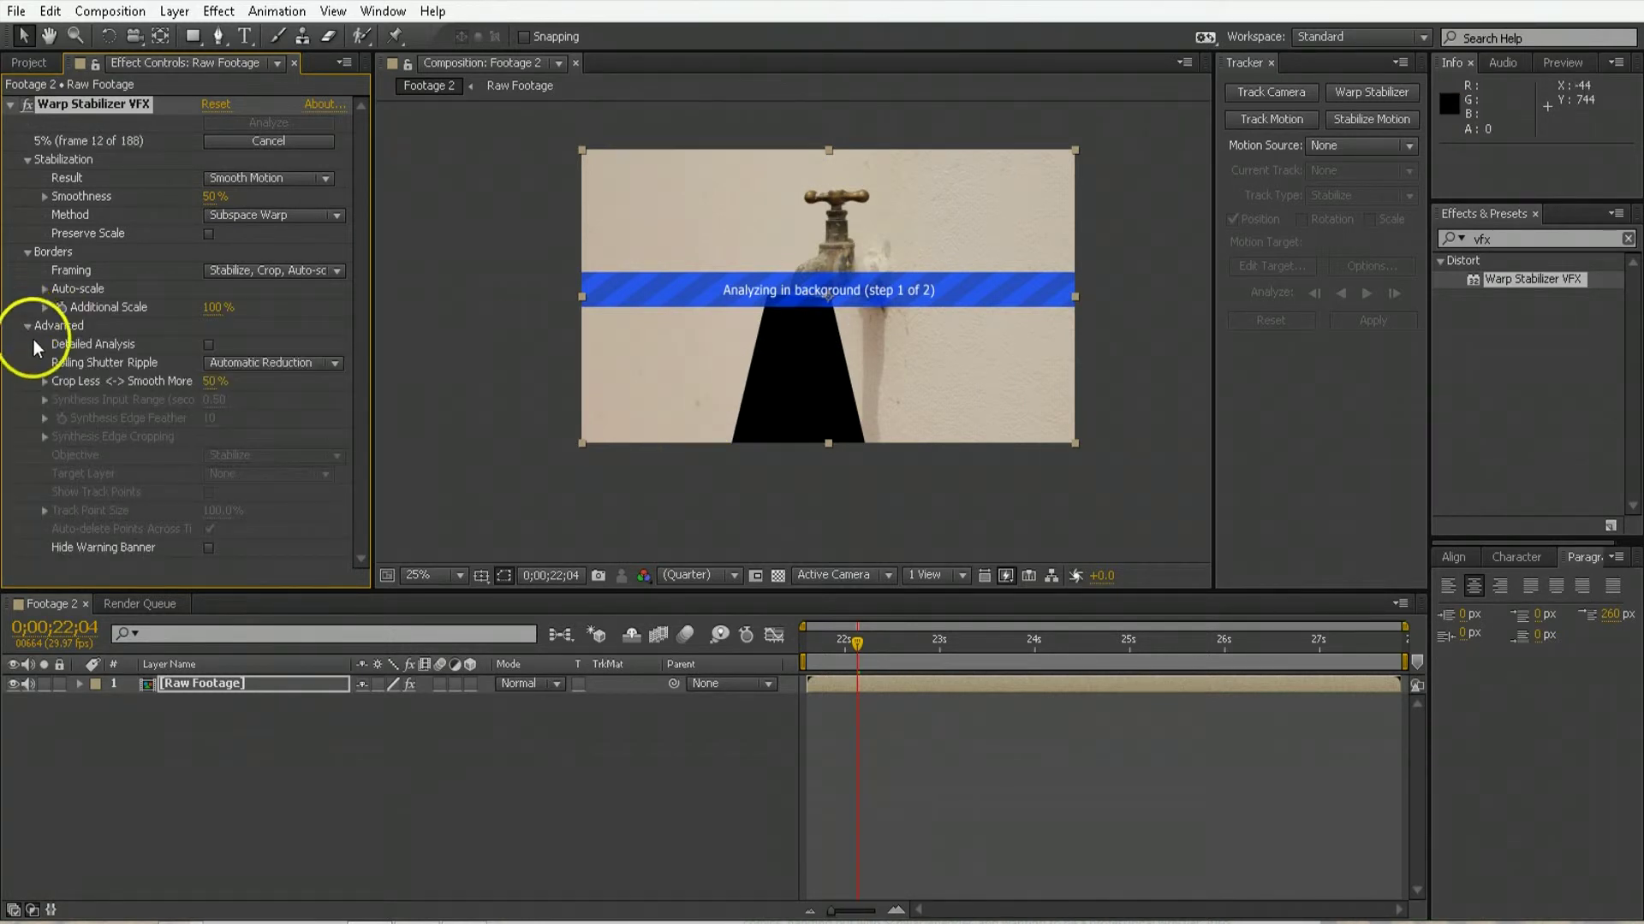
pyautogui.click(208, 345)
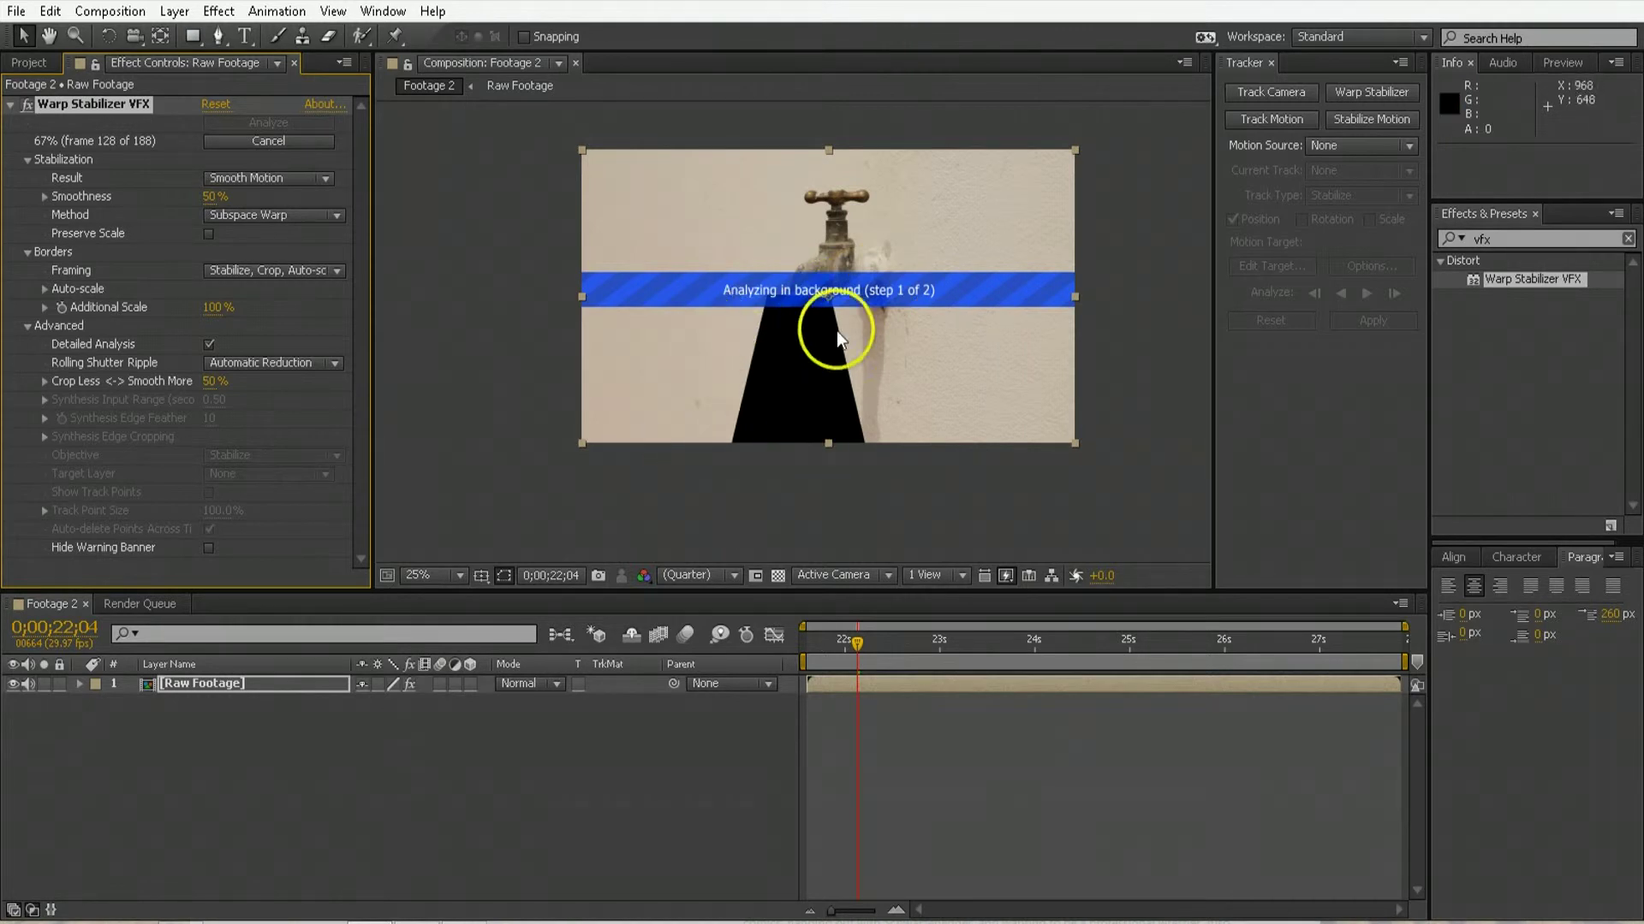
pyautogui.click(847, 899)
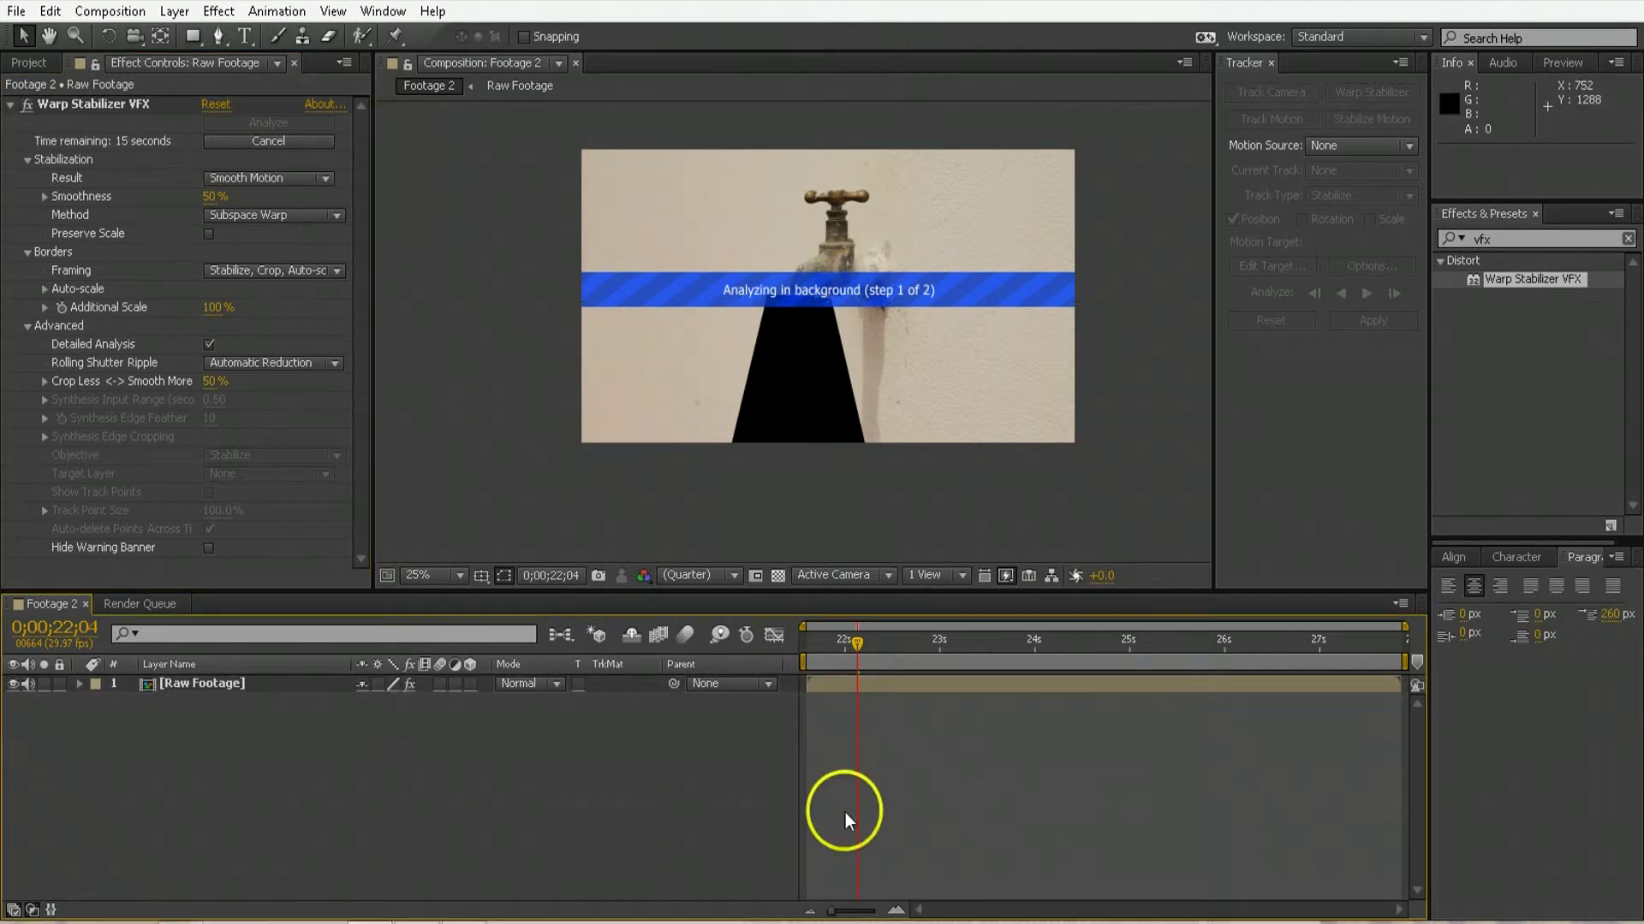
pyautogui.click(854, 688)
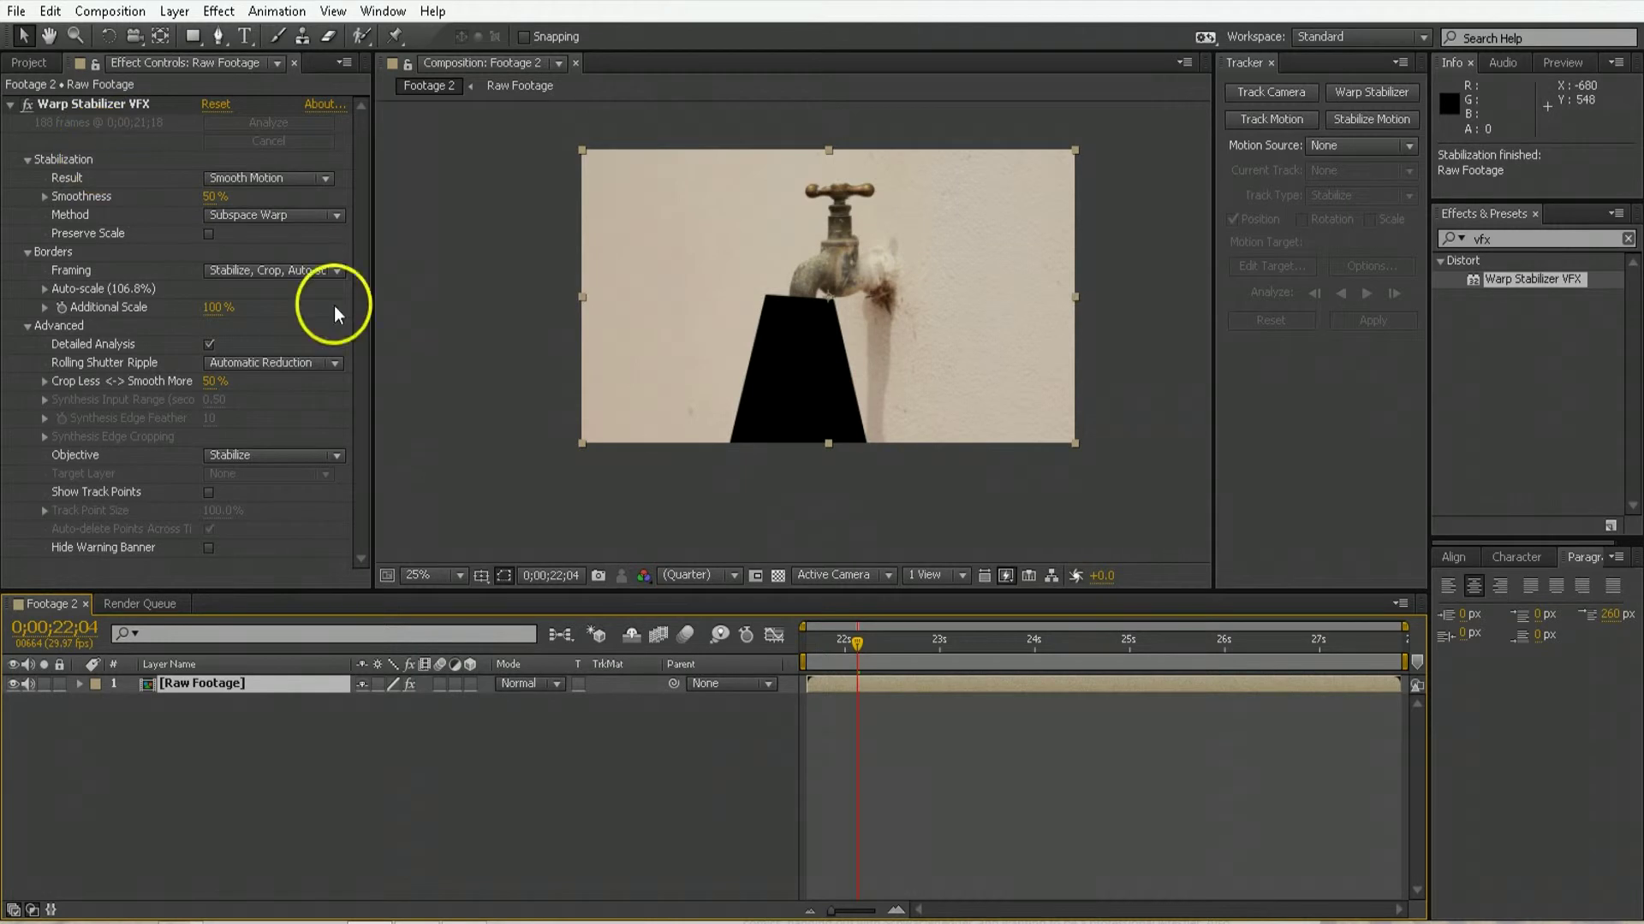
# Step: Preview the stabilized Raw Footage layer from the start of the composition at 0;00;21;18
pyautogui.moveTo(837, 649); pyautogui.dragTo(776, 666)
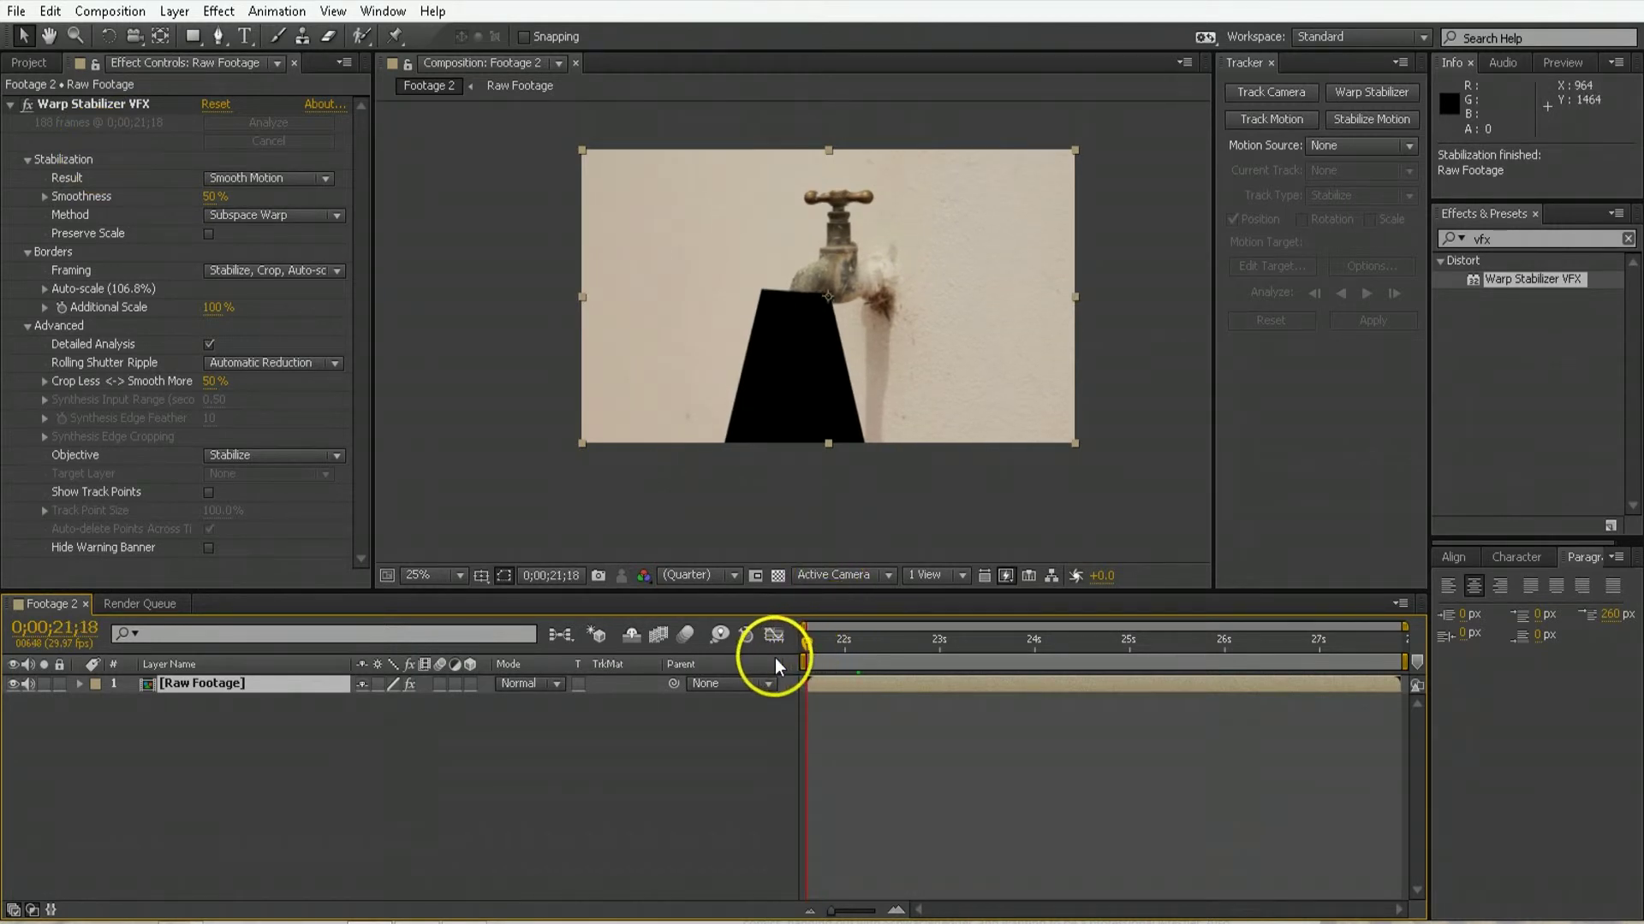
pyautogui.press('space')
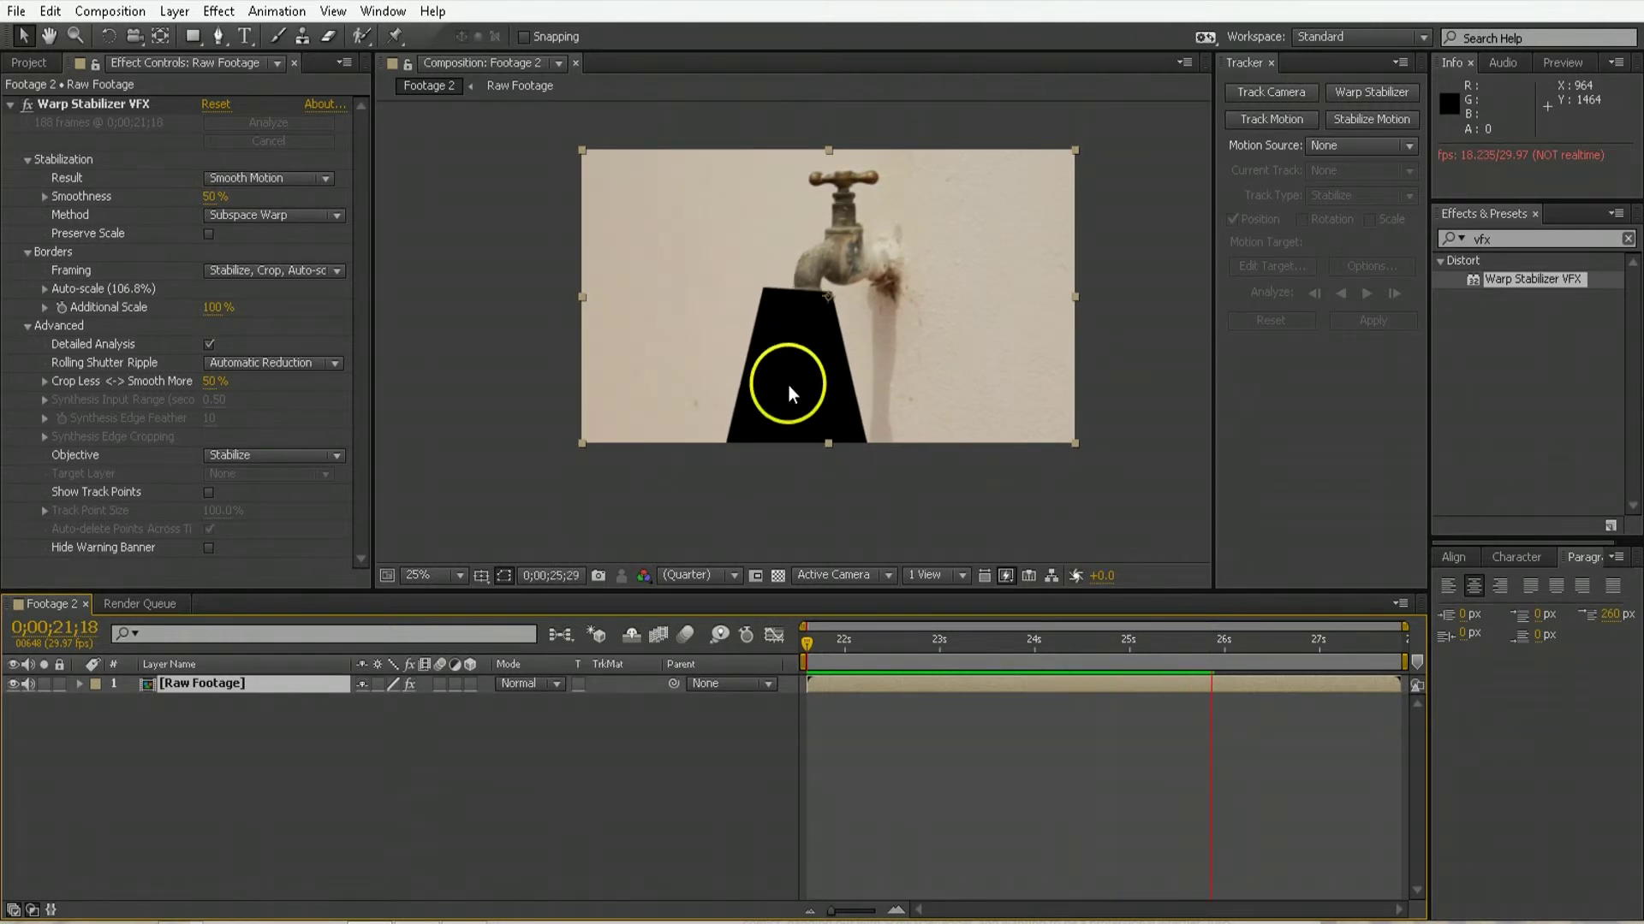
# Step: Set Mask 1 to None inside the Raw Footage composition and return to the Footage 2 composition
pyautogui.doubleClick(805, 409)
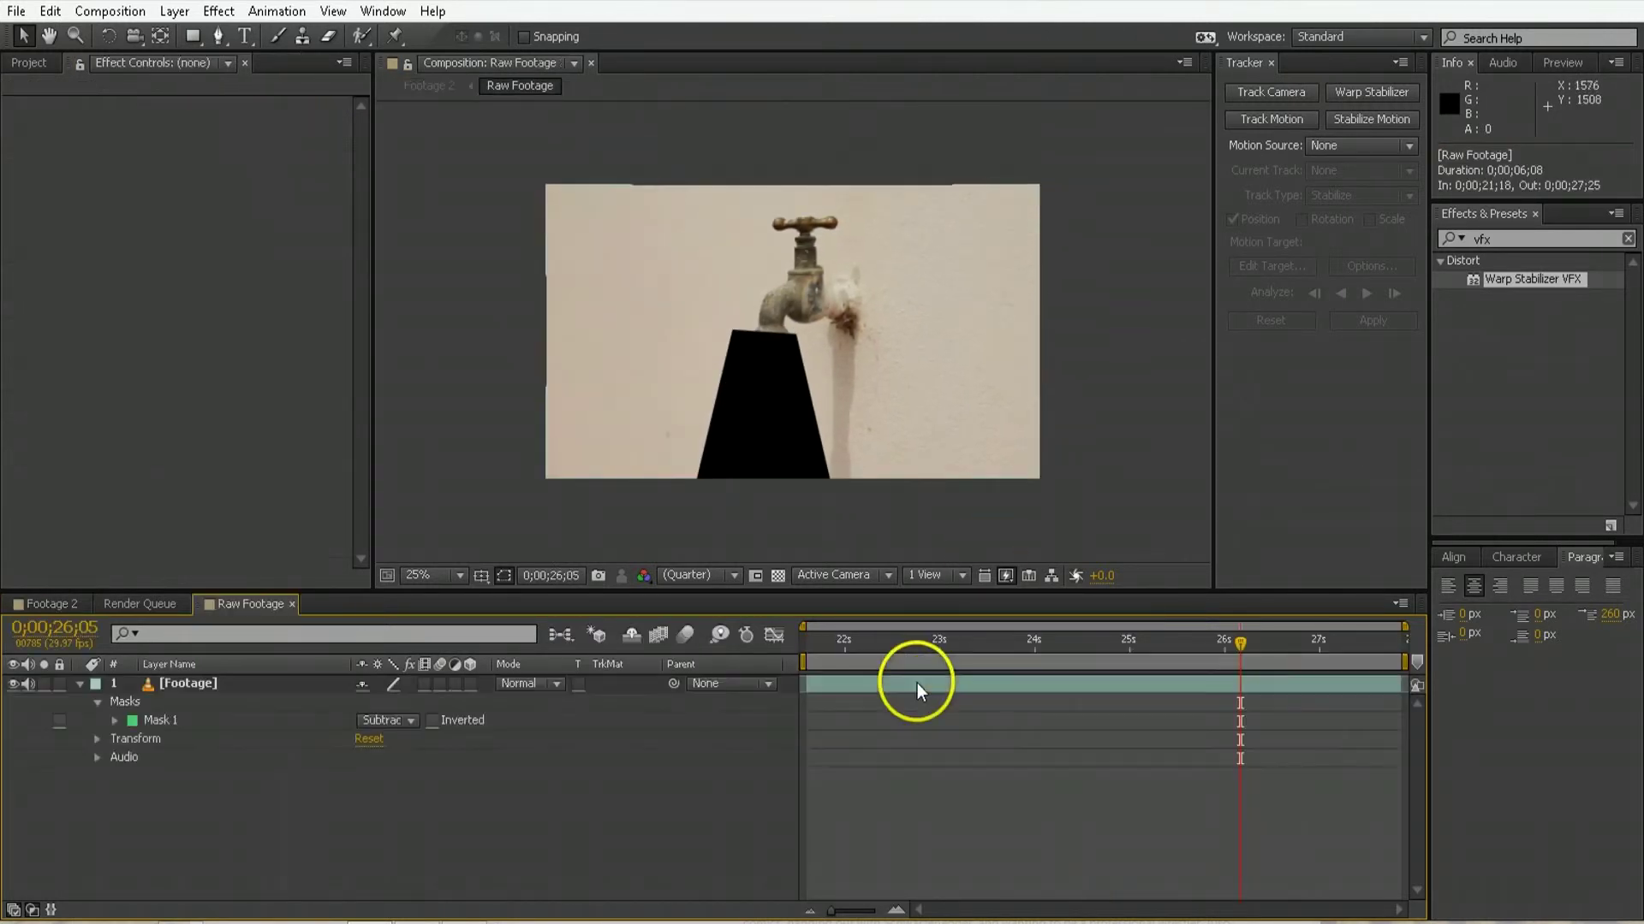
pyautogui.click(398, 721)
pyautogui.click(407, 748)
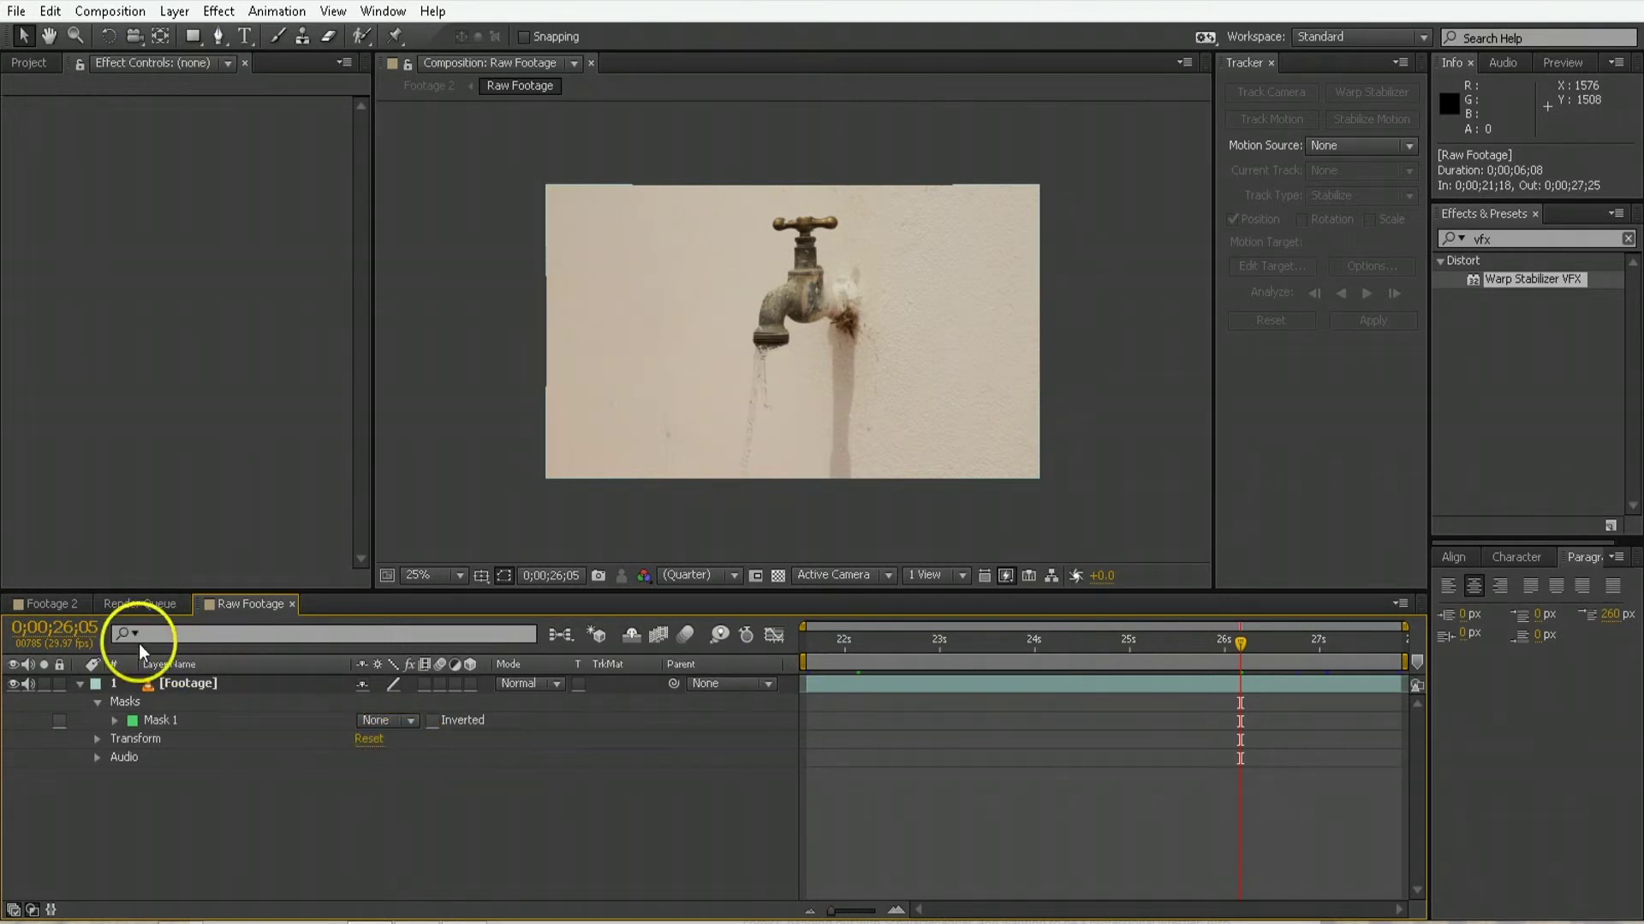
pyautogui.click(49, 604)
# Step: Show the Warp Stabilizer VFX track points and examine them around the tap and water at 0;00;23;01 and 0;00;24;07
pyautogui.moveTo(945, 660)
pyautogui.mouseDown()
pyautogui.moveTo(899, 653)
pyautogui.moveTo(943, 657)
pyautogui.mouseUp()
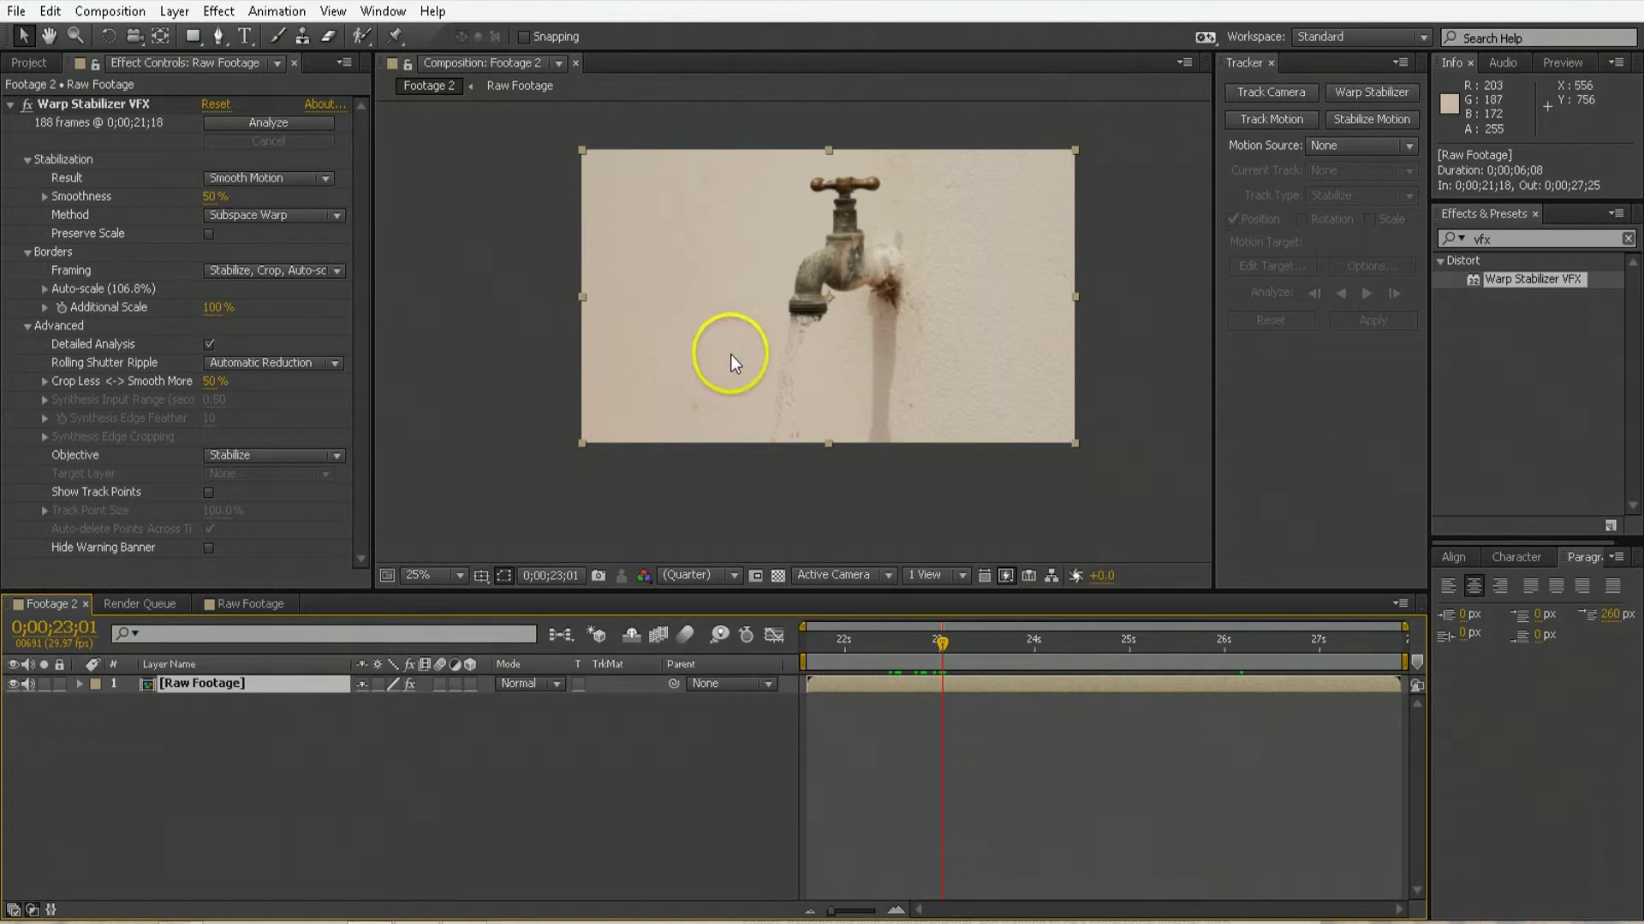
pyautogui.click(207, 493)
pyautogui.scroll(1, 772, 382)
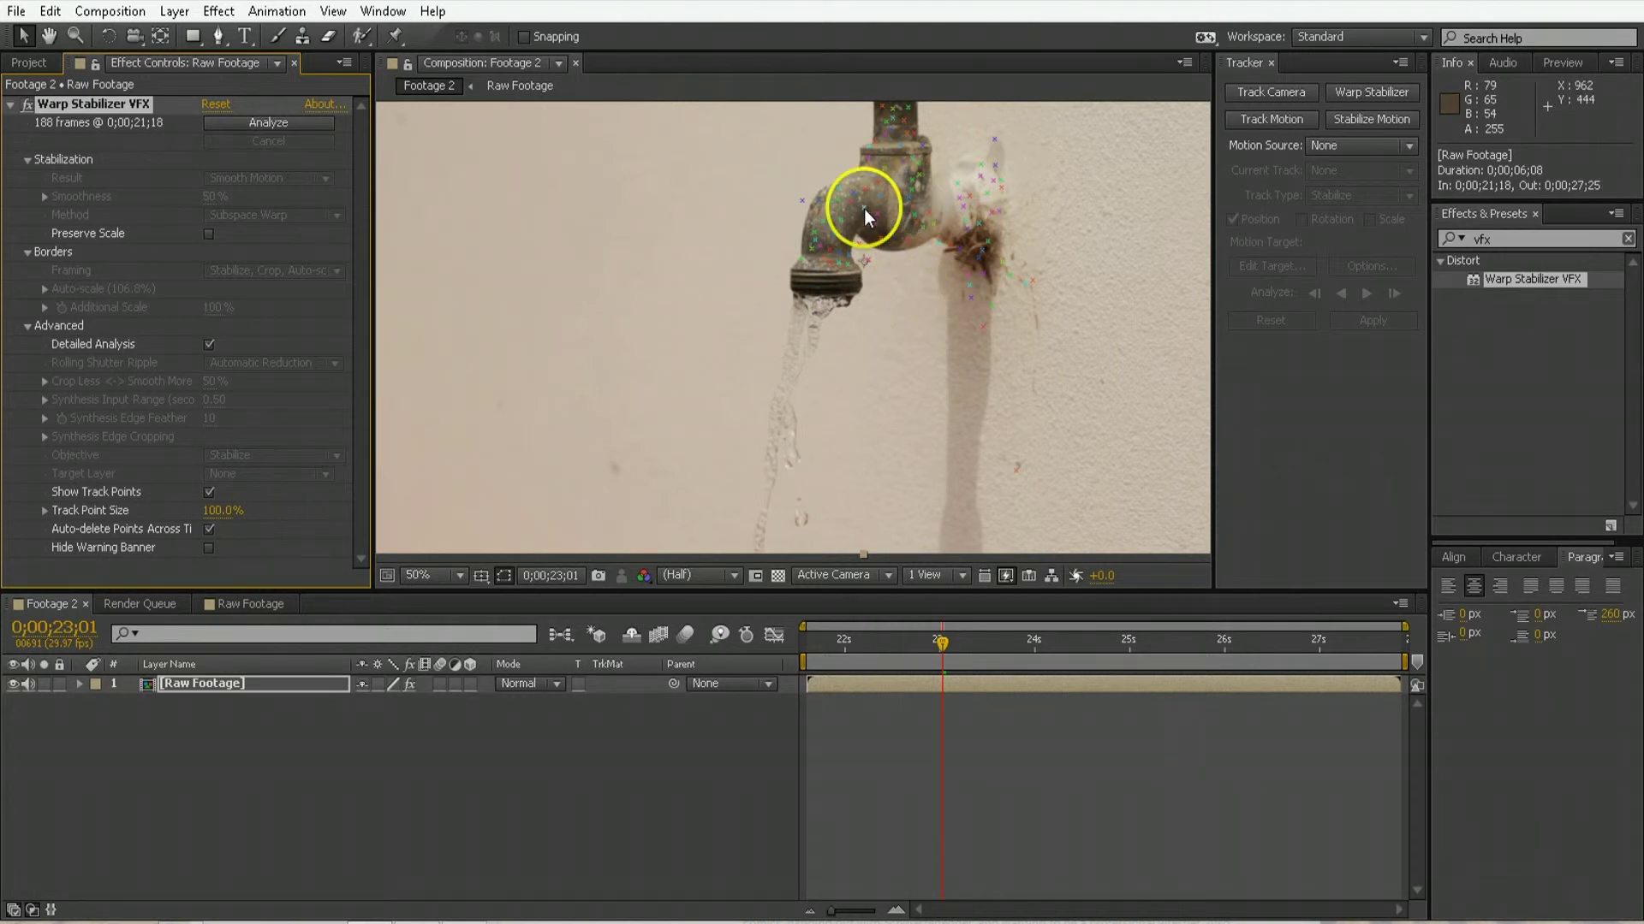
pyautogui.scroll(-1, 1064, 233)
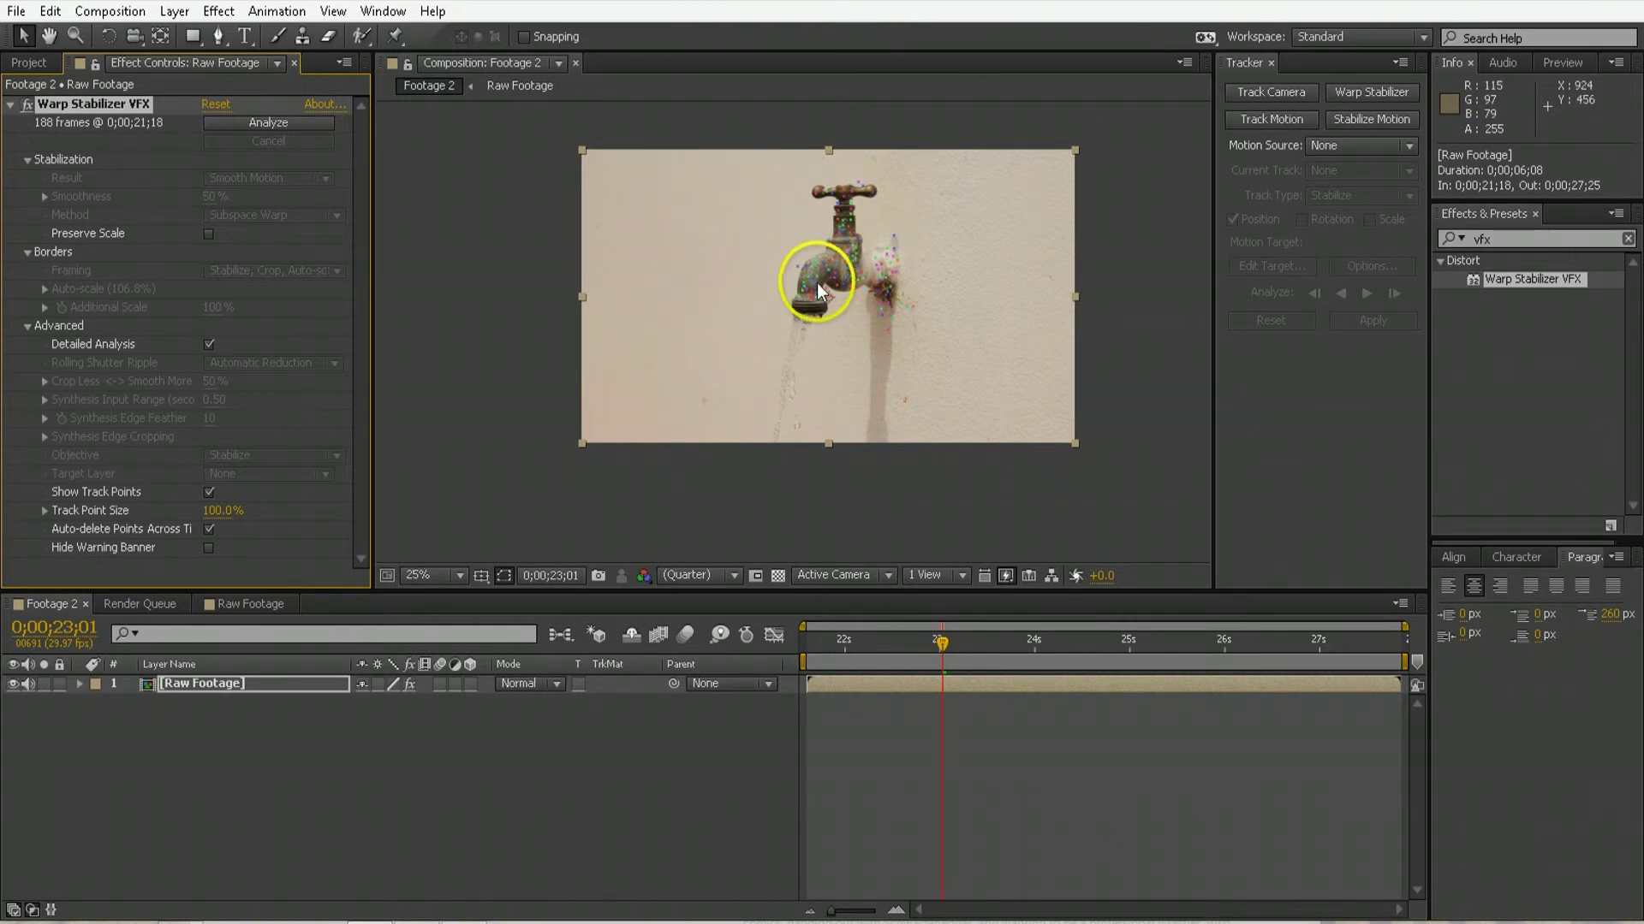
pyautogui.scroll(2, 816, 283)
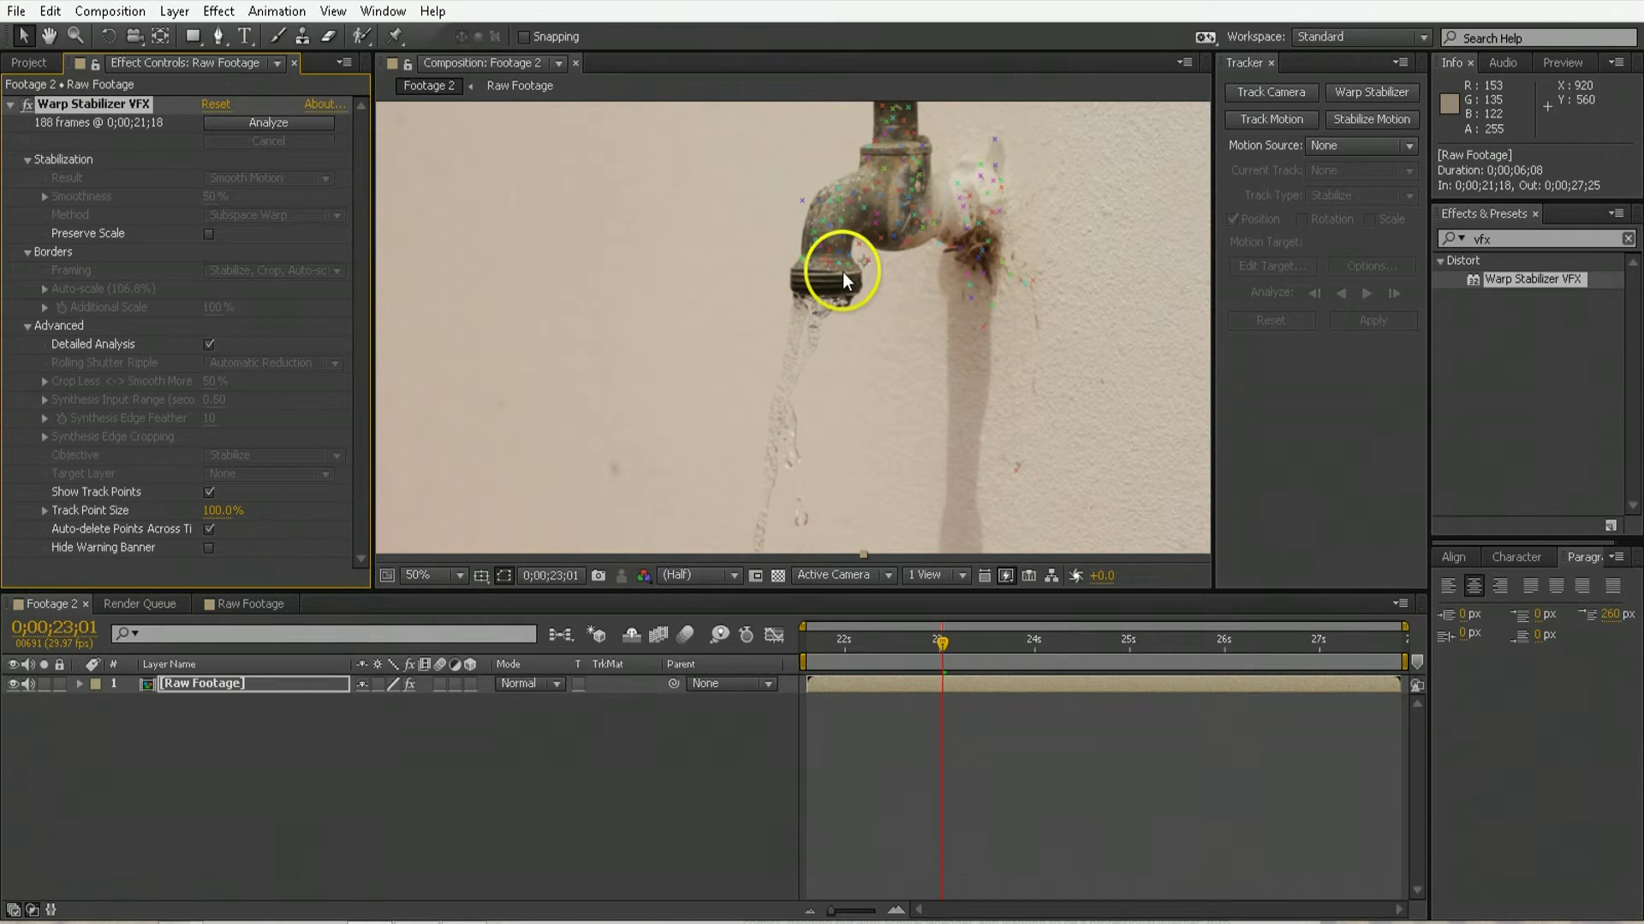
pyautogui.scroll(-2, 842, 272)
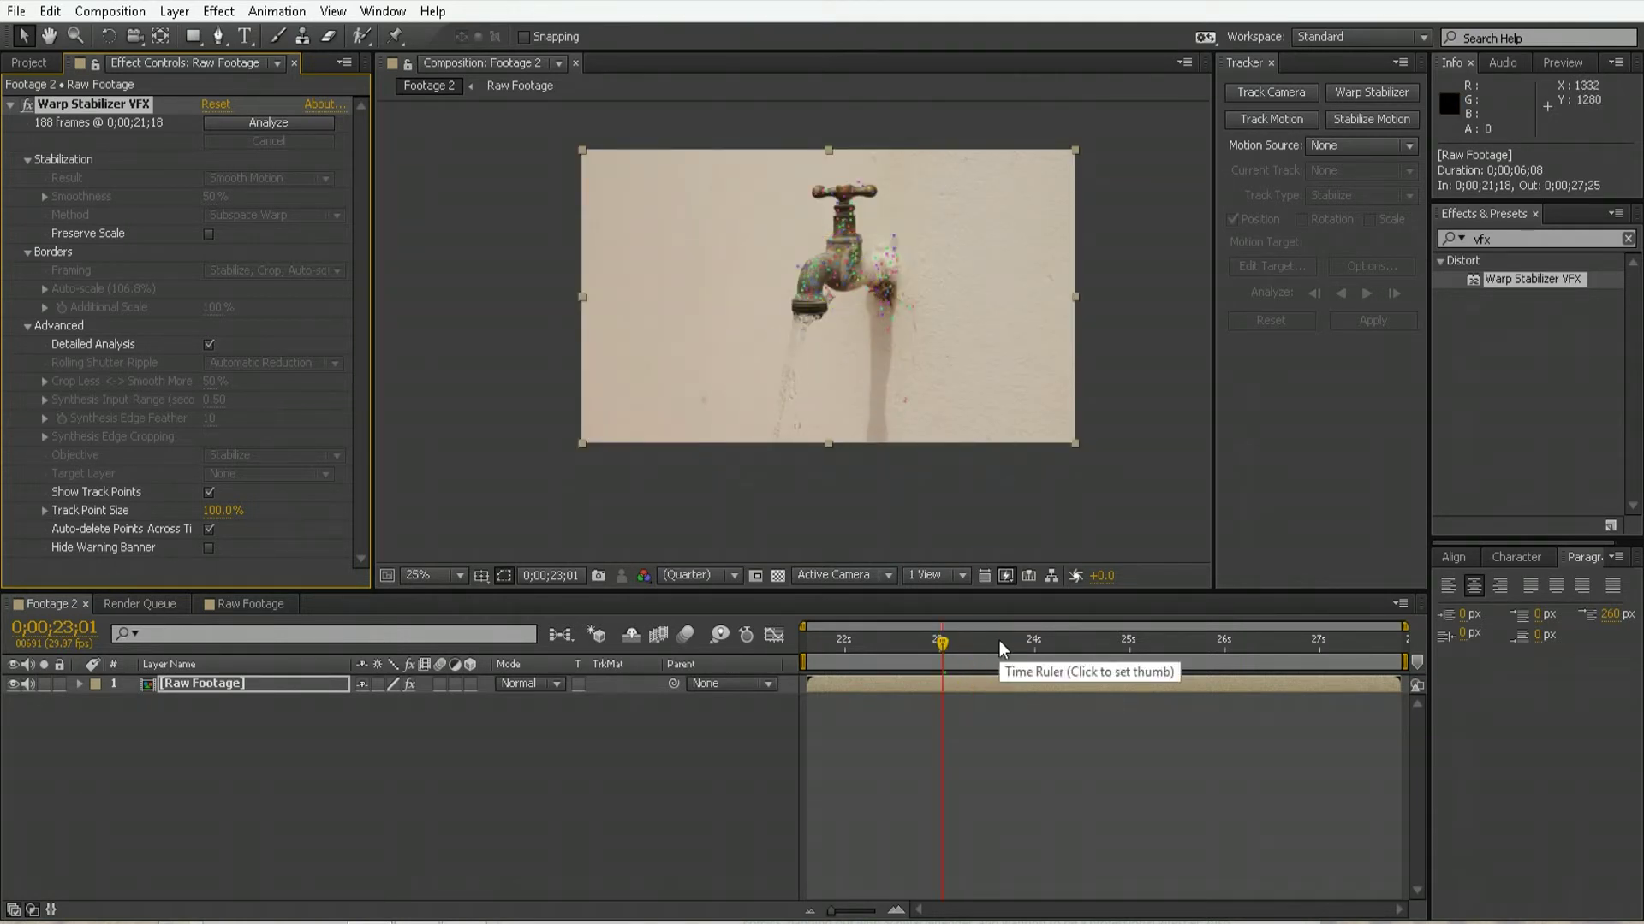
pyautogui.moveTo(1002, 640); pyautogui.dragTo(1058, 639)
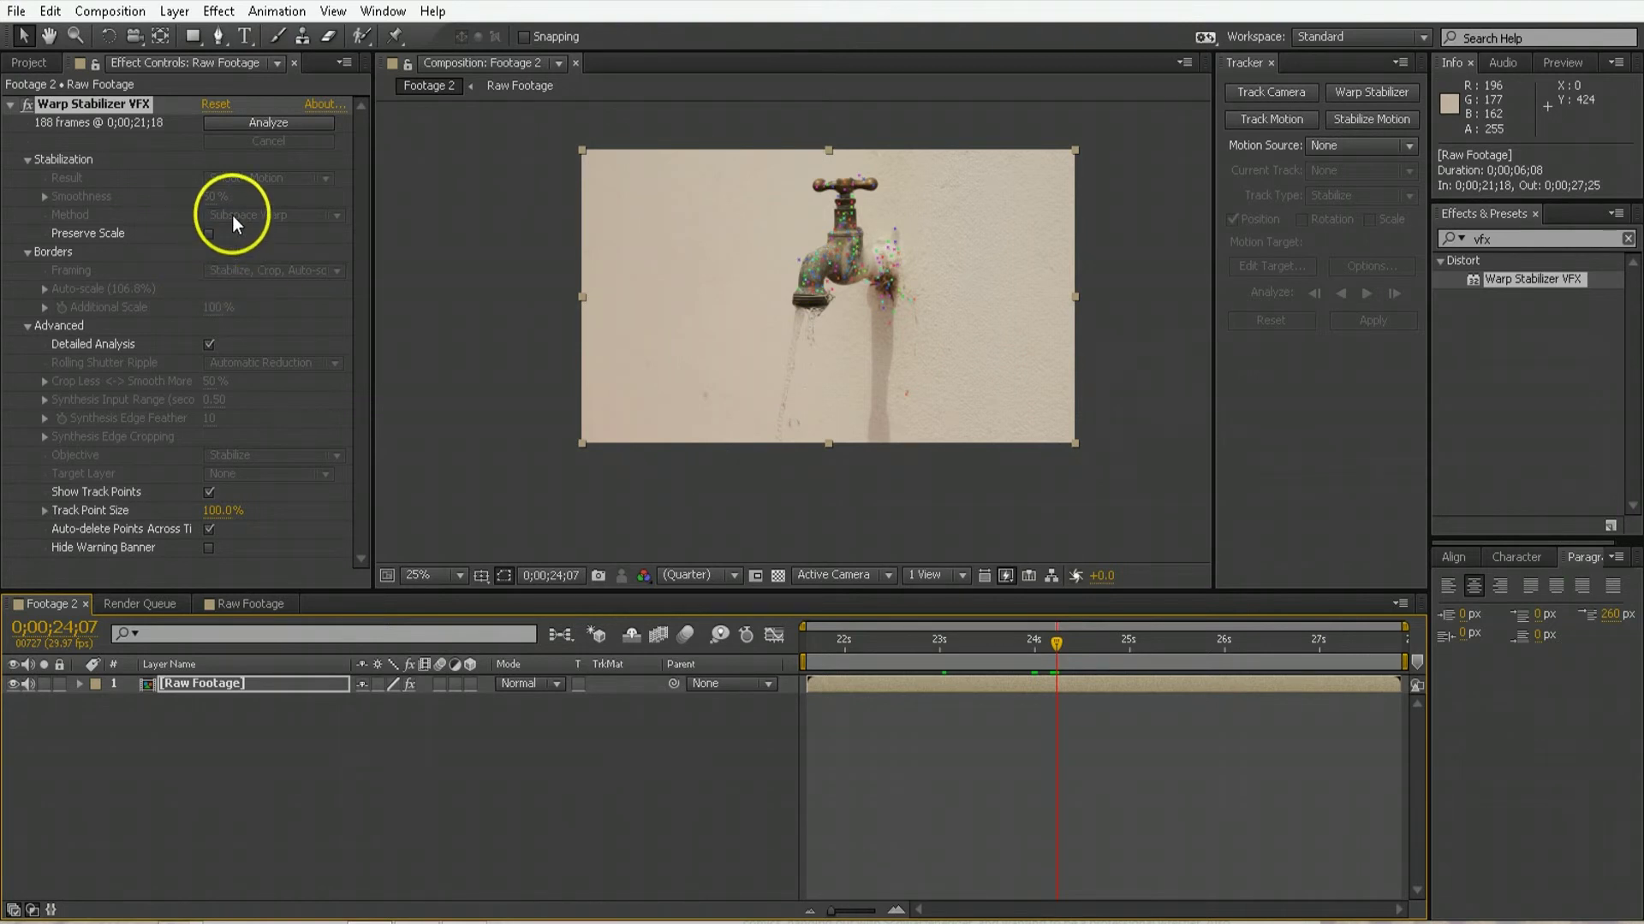
# Step: Turn off Show Track Points in the Raw Footage layer's Warp Stabilizer VFX effect
pyautogui.click(926, 774)
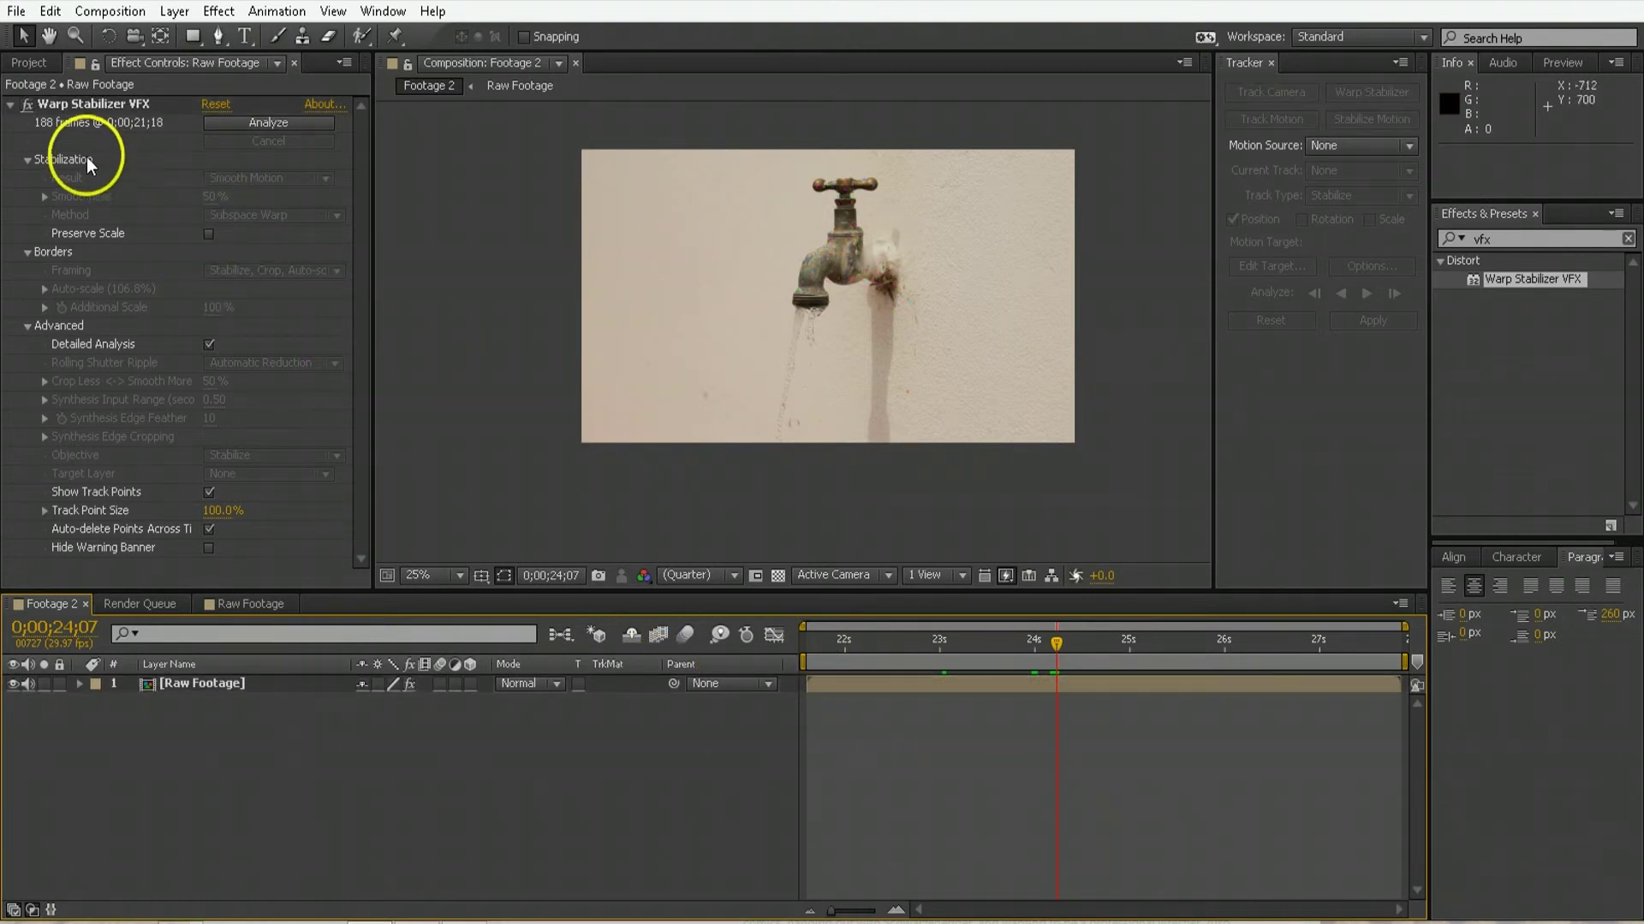
pyautogui.click(55, 161)
pyautogui.click(79, 104)
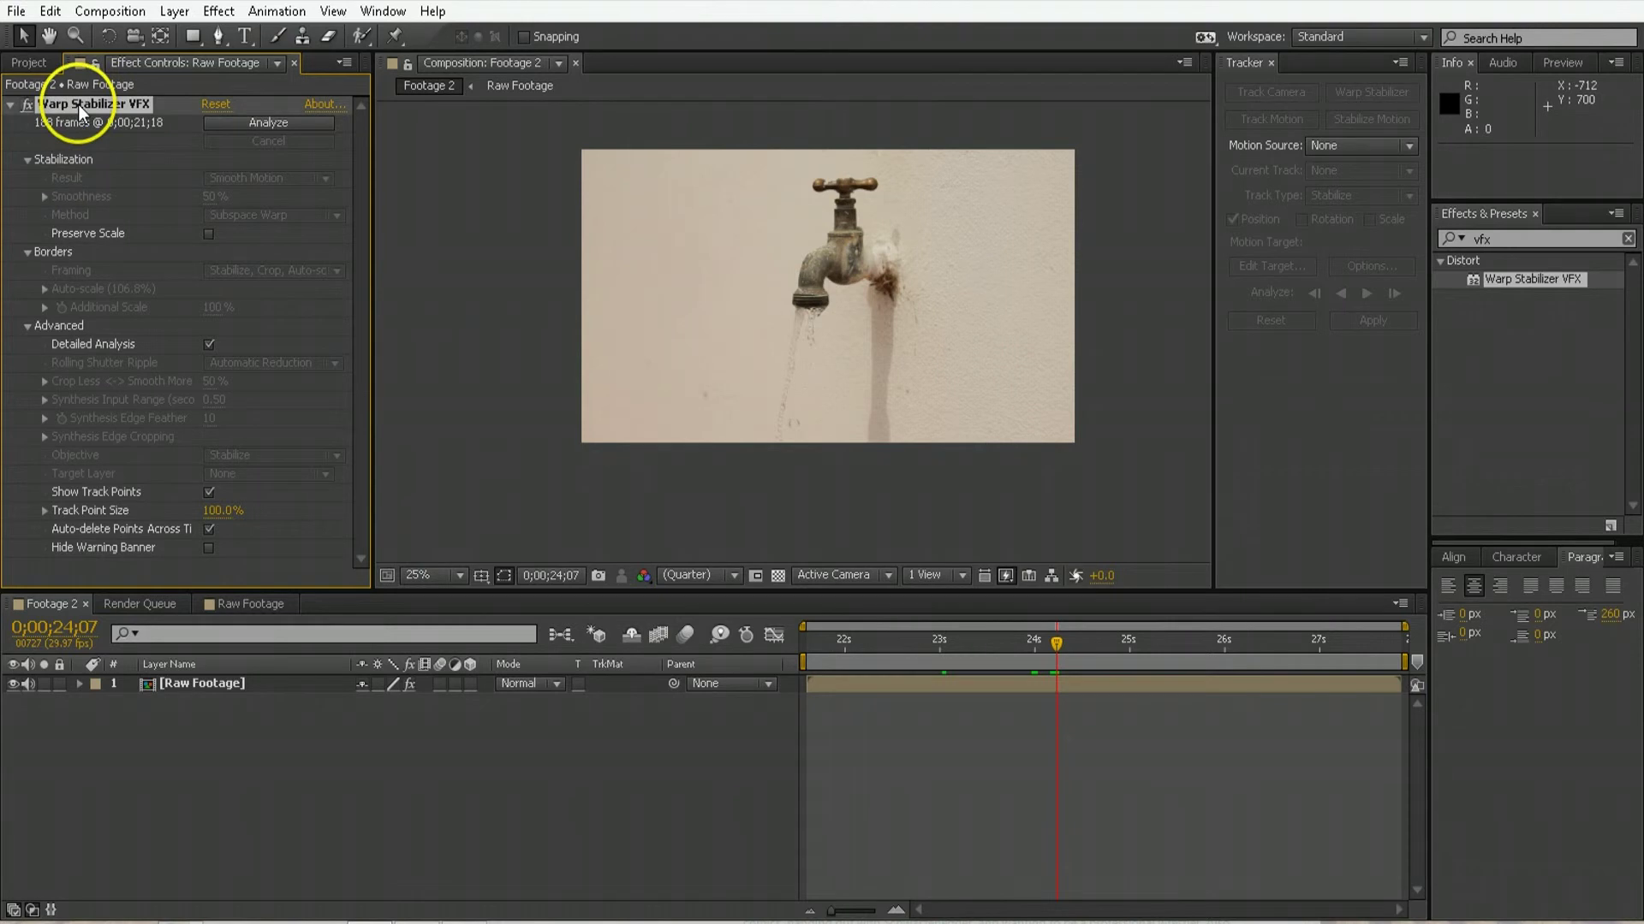
pyautogui.click(876, 688)
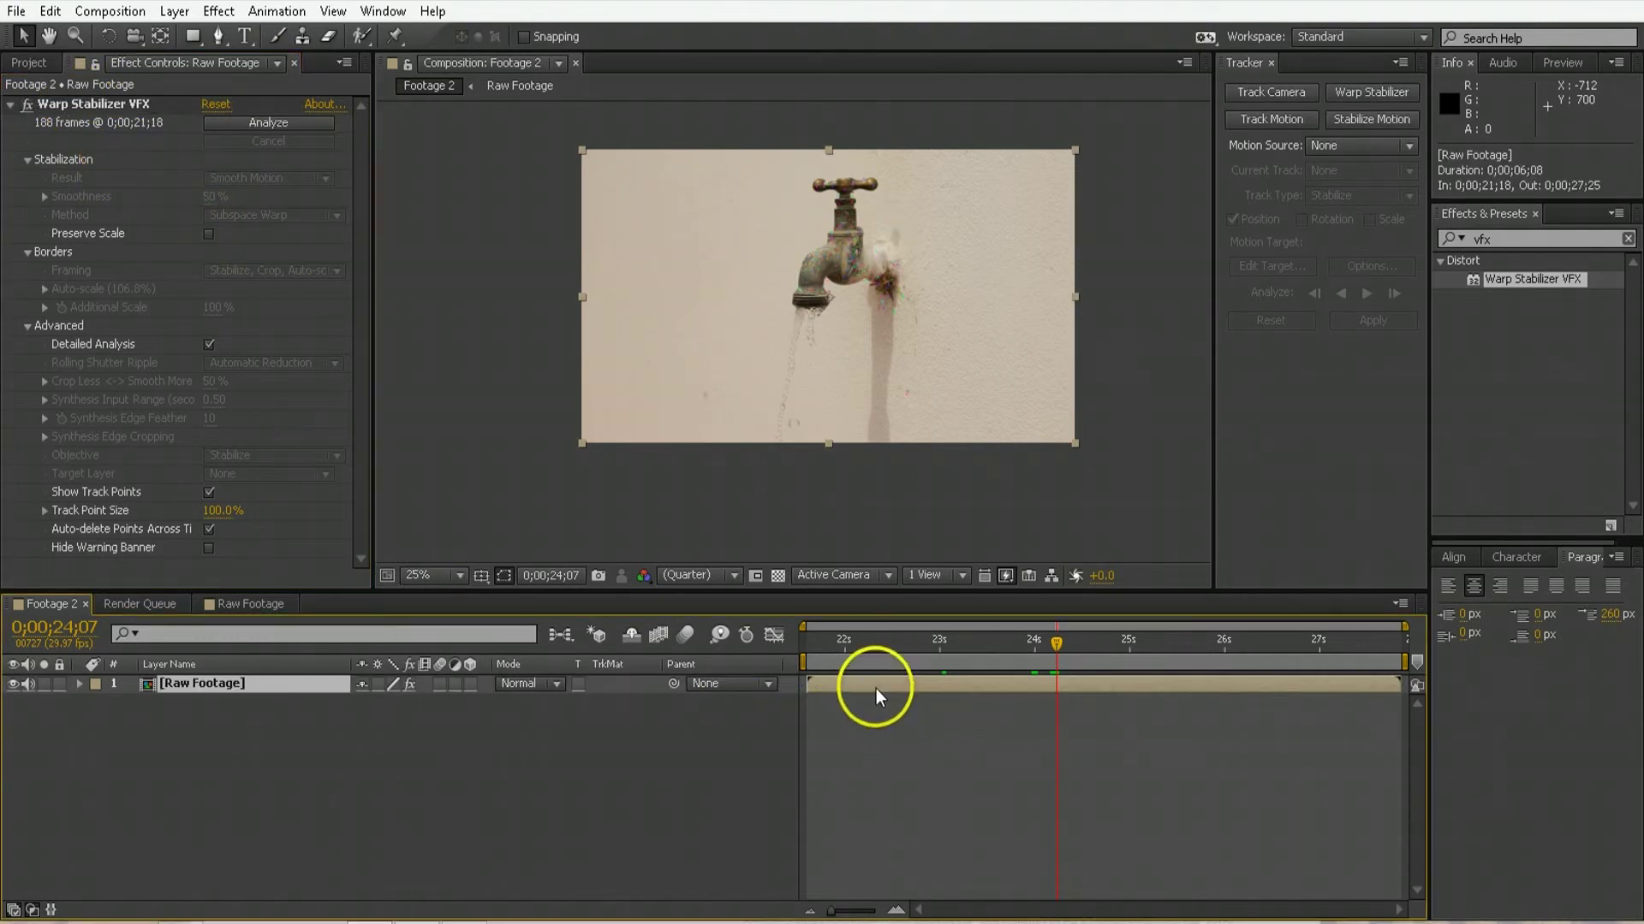
pyautogui.press('.')
pyautogui.click(208, 490)
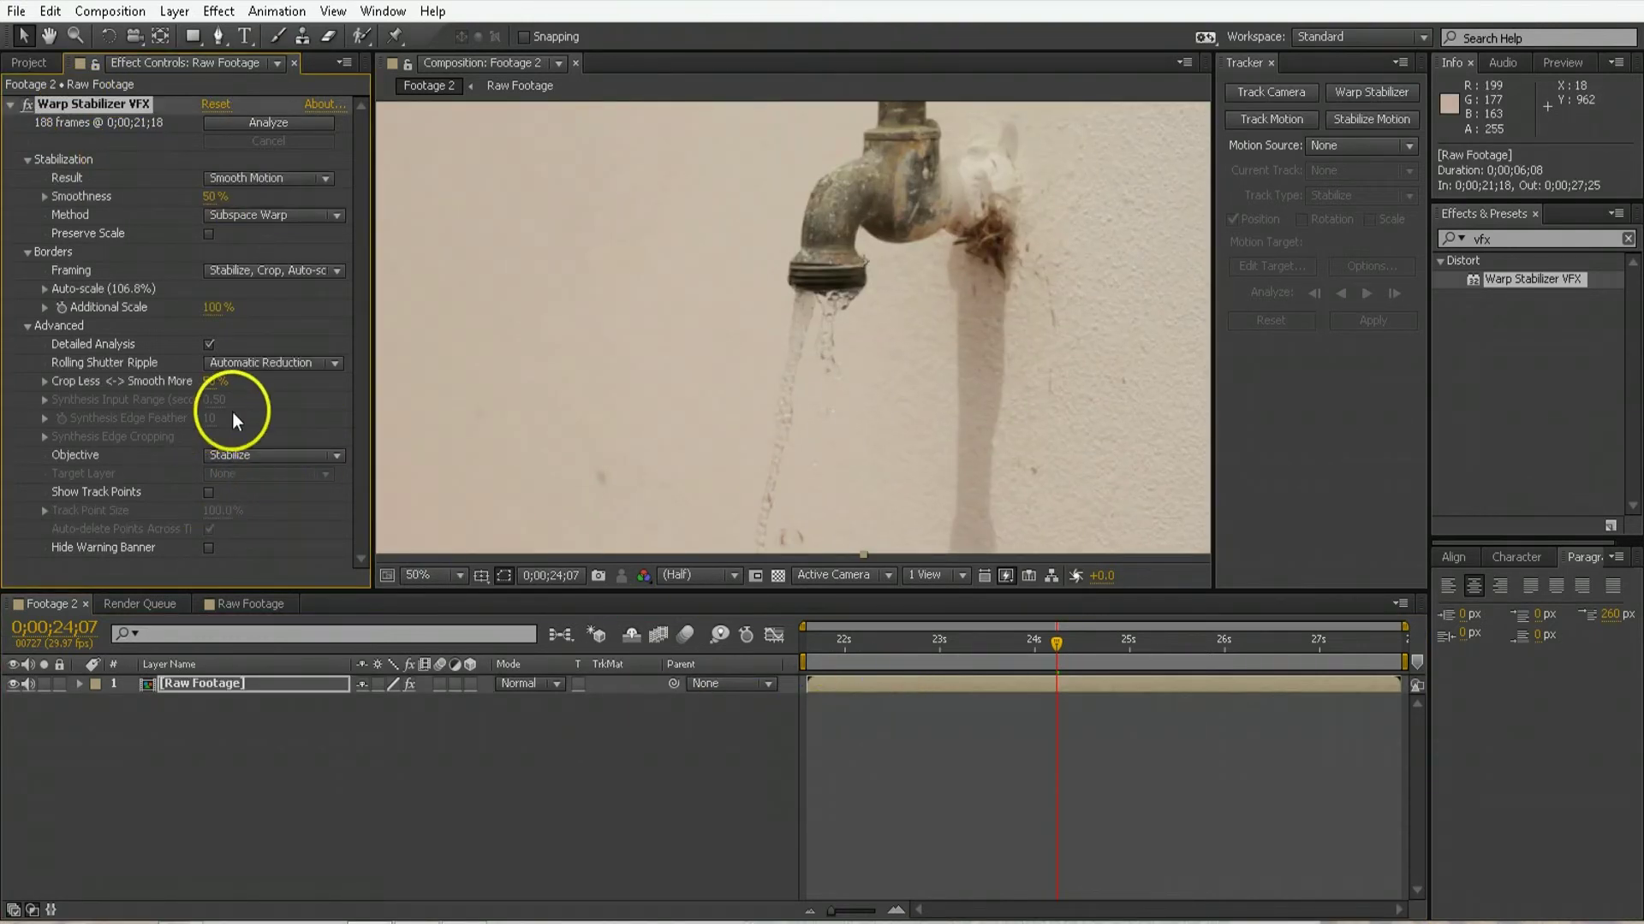
# Step: Set the stabilization Result to No Motion and preview the footage from 0;00;24;07
pyautogui.click(223, 179)
pyautogui.click(229, 228)
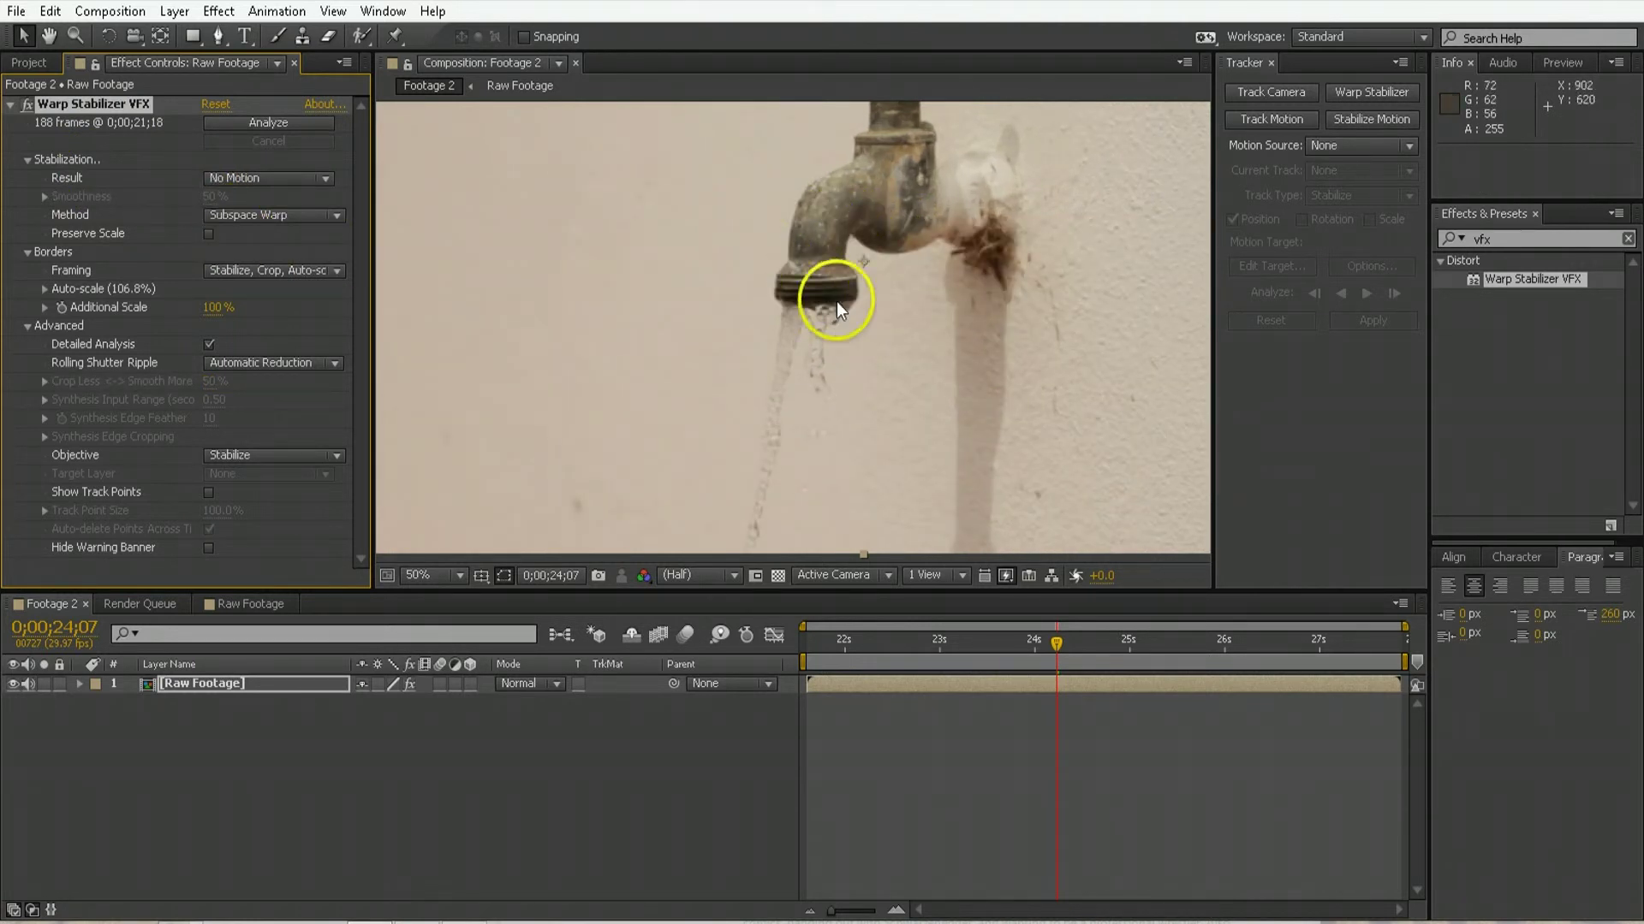
pyautogui.press(',')
pyautogui.press('space')
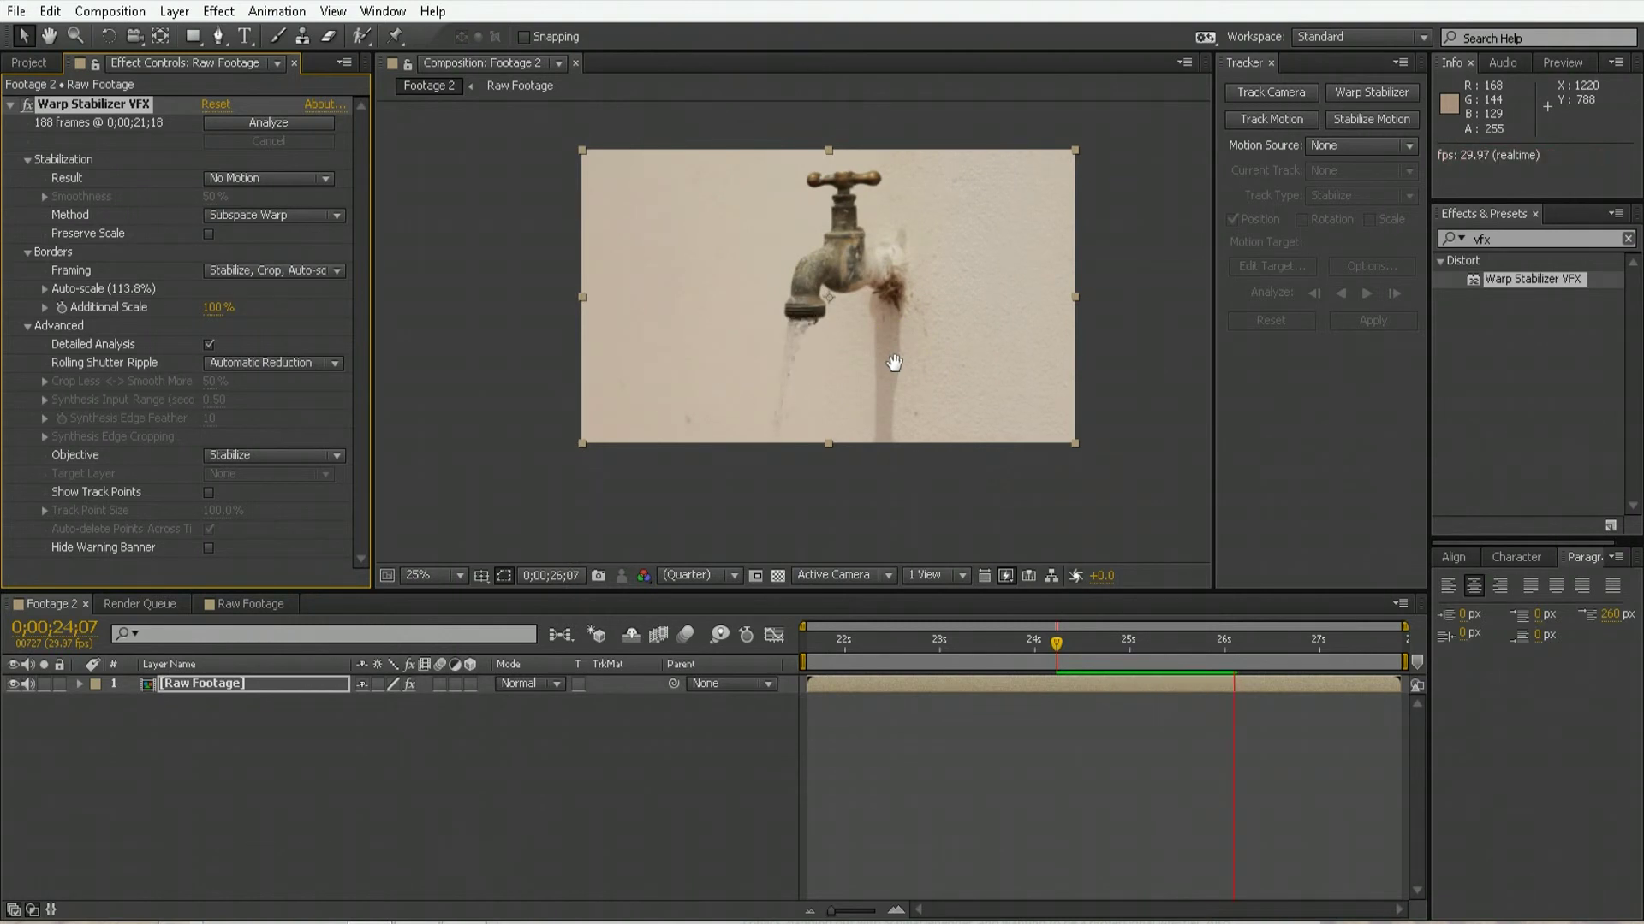
pyautogui.click(977, 434)
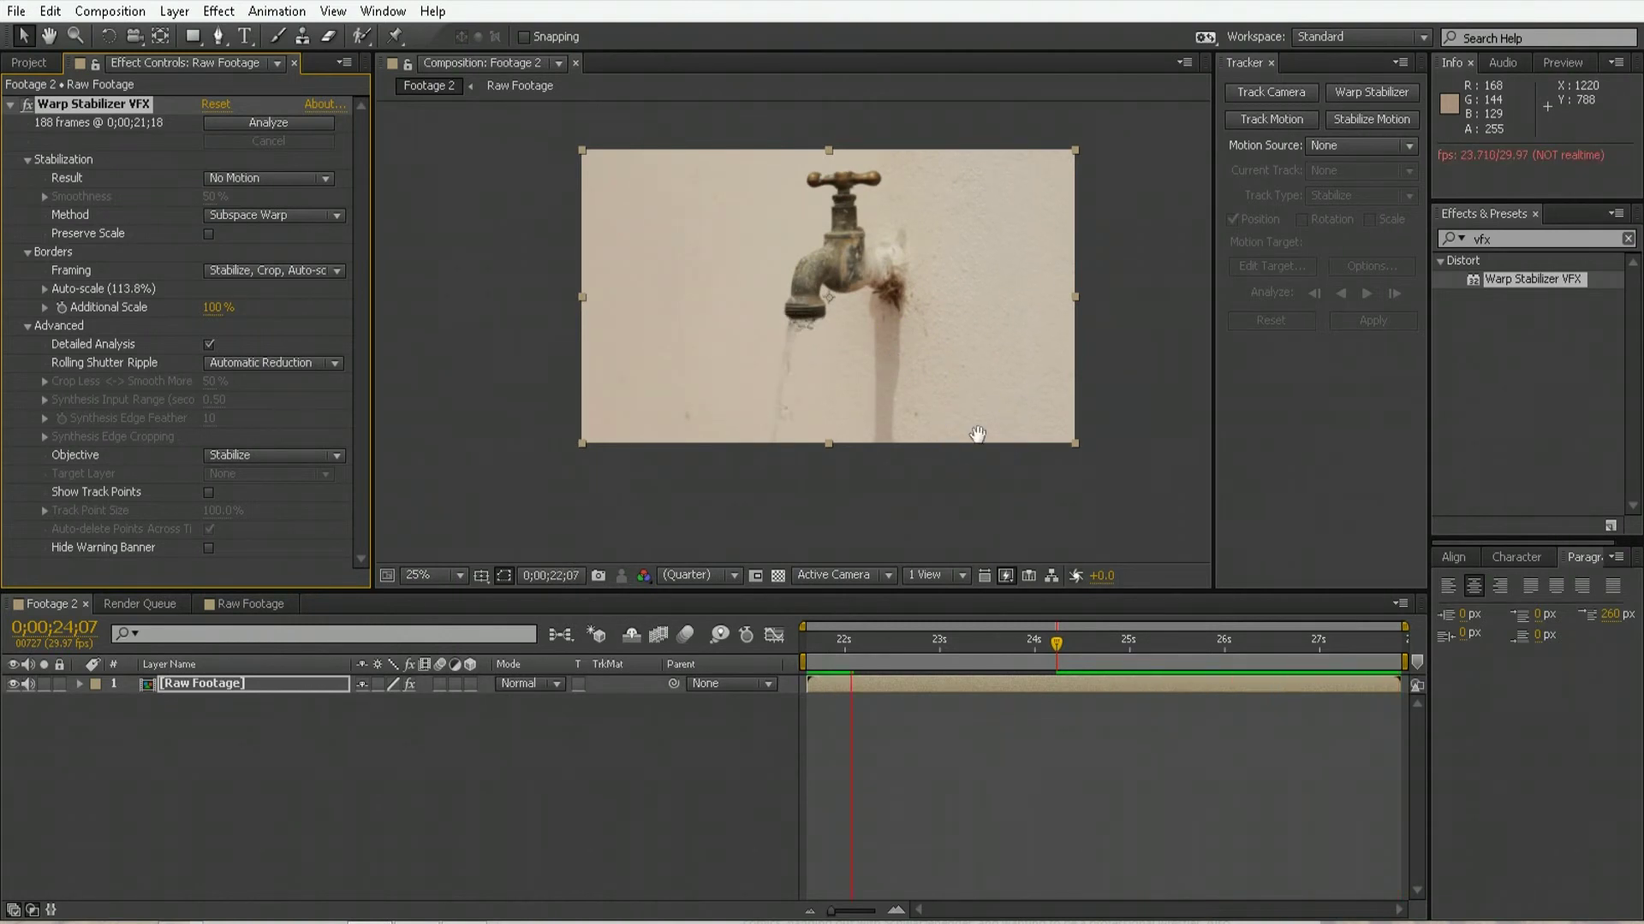
pyautogui.click(914, 633)
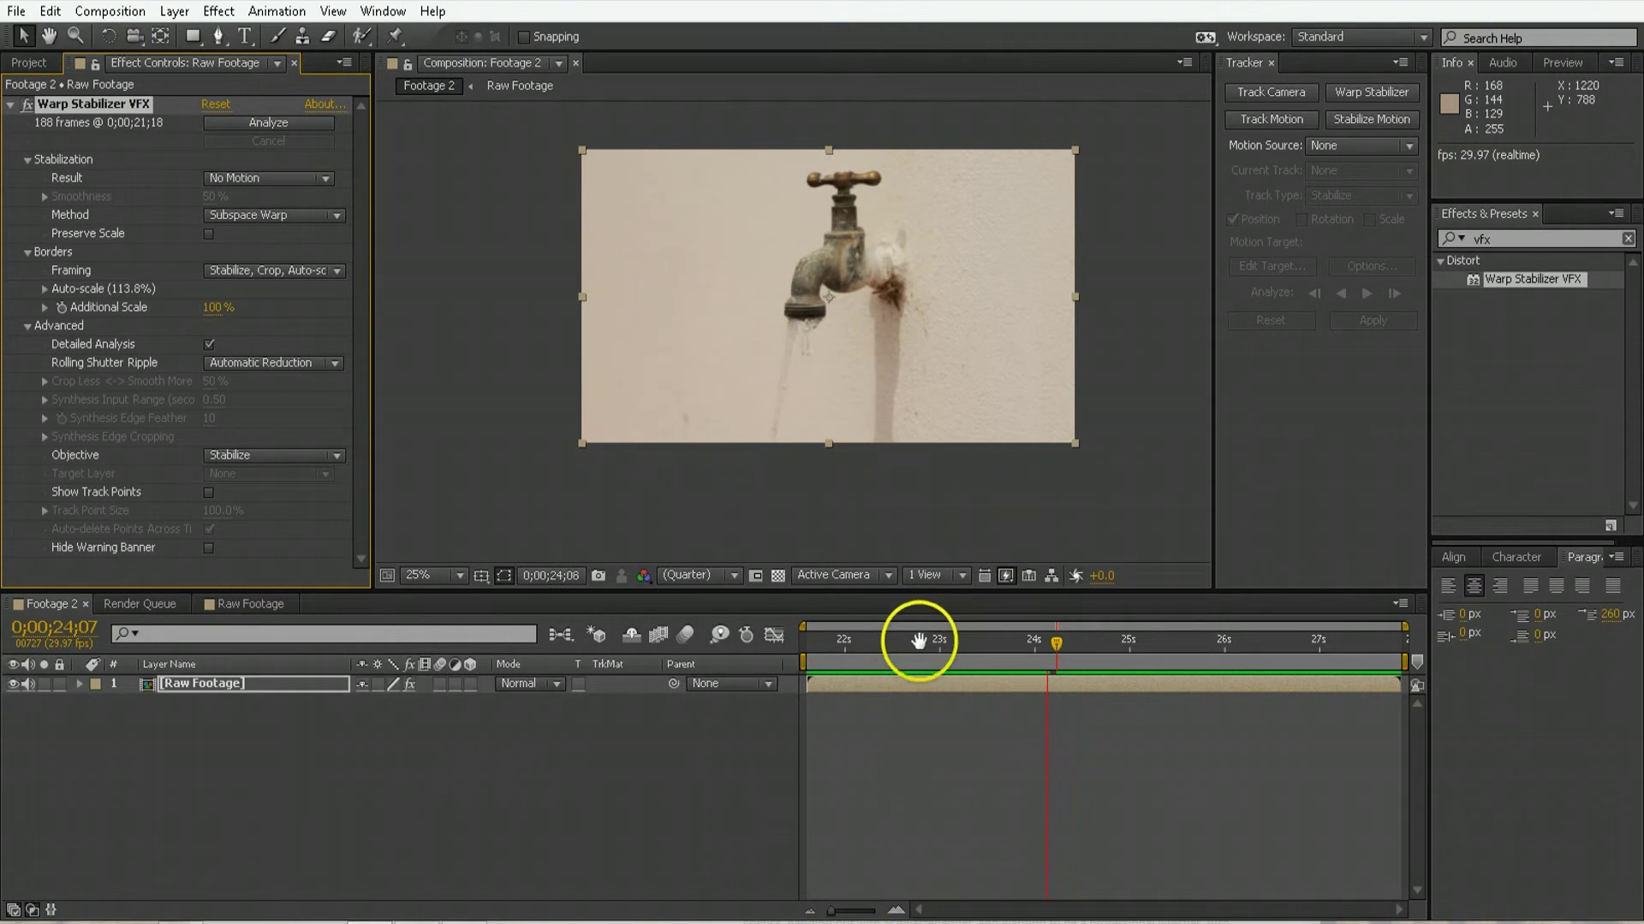
pyautogui.moveTo(897, 395)
pyautogui.mouseDown()
pyautogui.moveTo(840, 290)
pyautogui.moveTo(800, 286)
pyautogui.moveTo(943, 286)
pyautogui.mouseUp()
pyautogui.click(928, 567)
# Step: Switch the Raw Footage layer to bicubic sampling and check the tap's sharpness at 0;00;22;27
pyautogui.moveTo(859, 660); pyautogui.dragTo(929, 664)
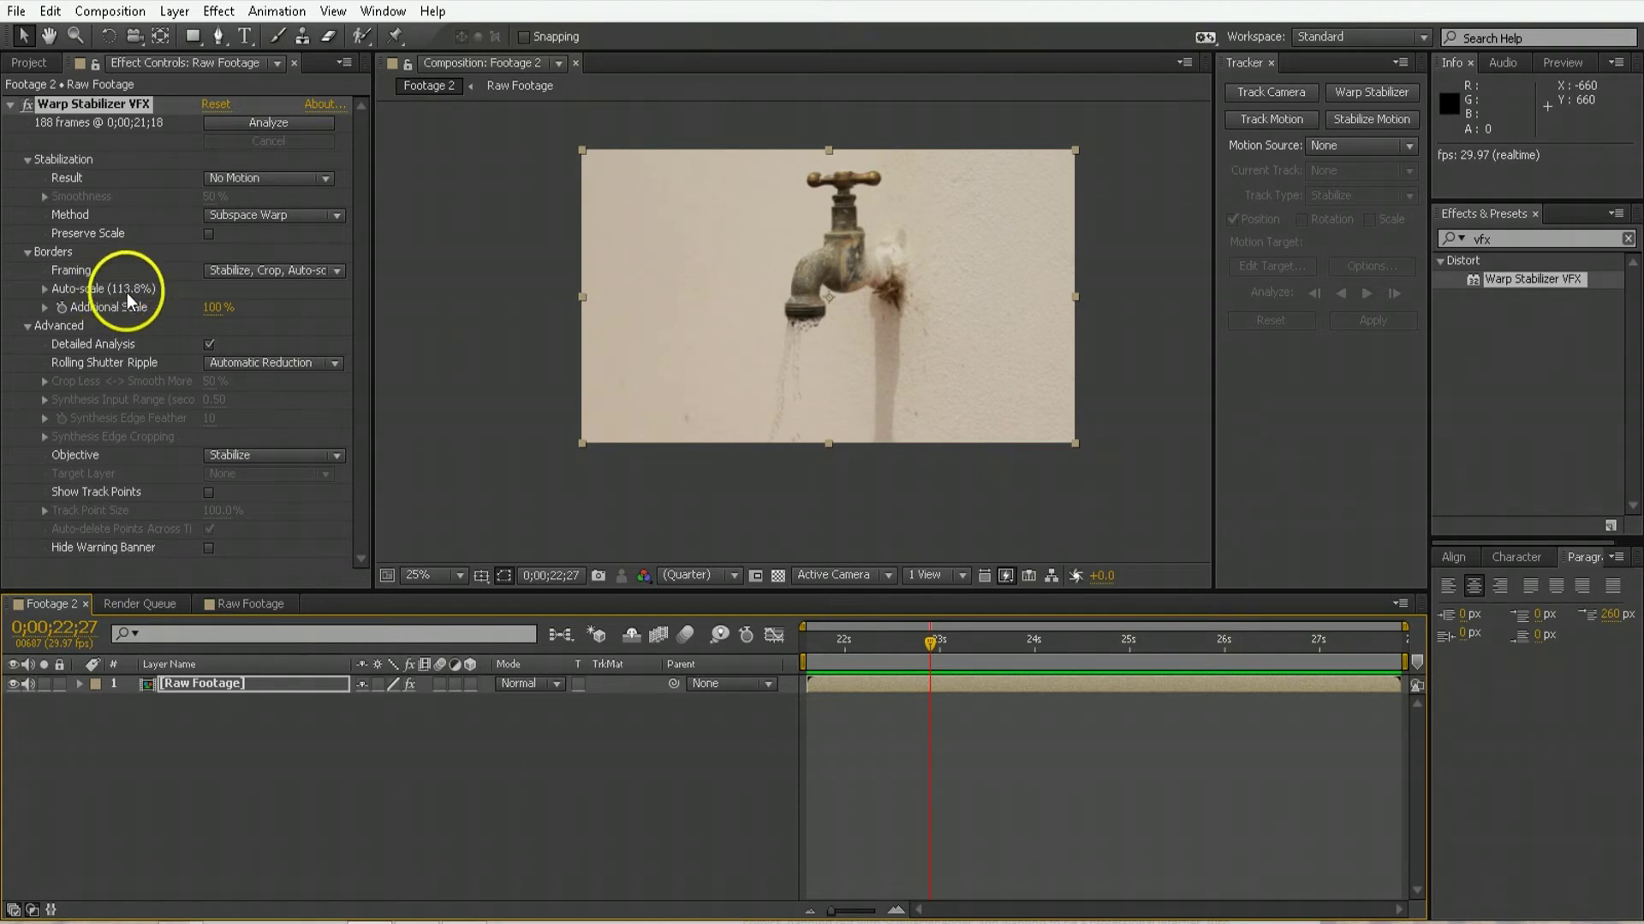
pyautogui.press('.')
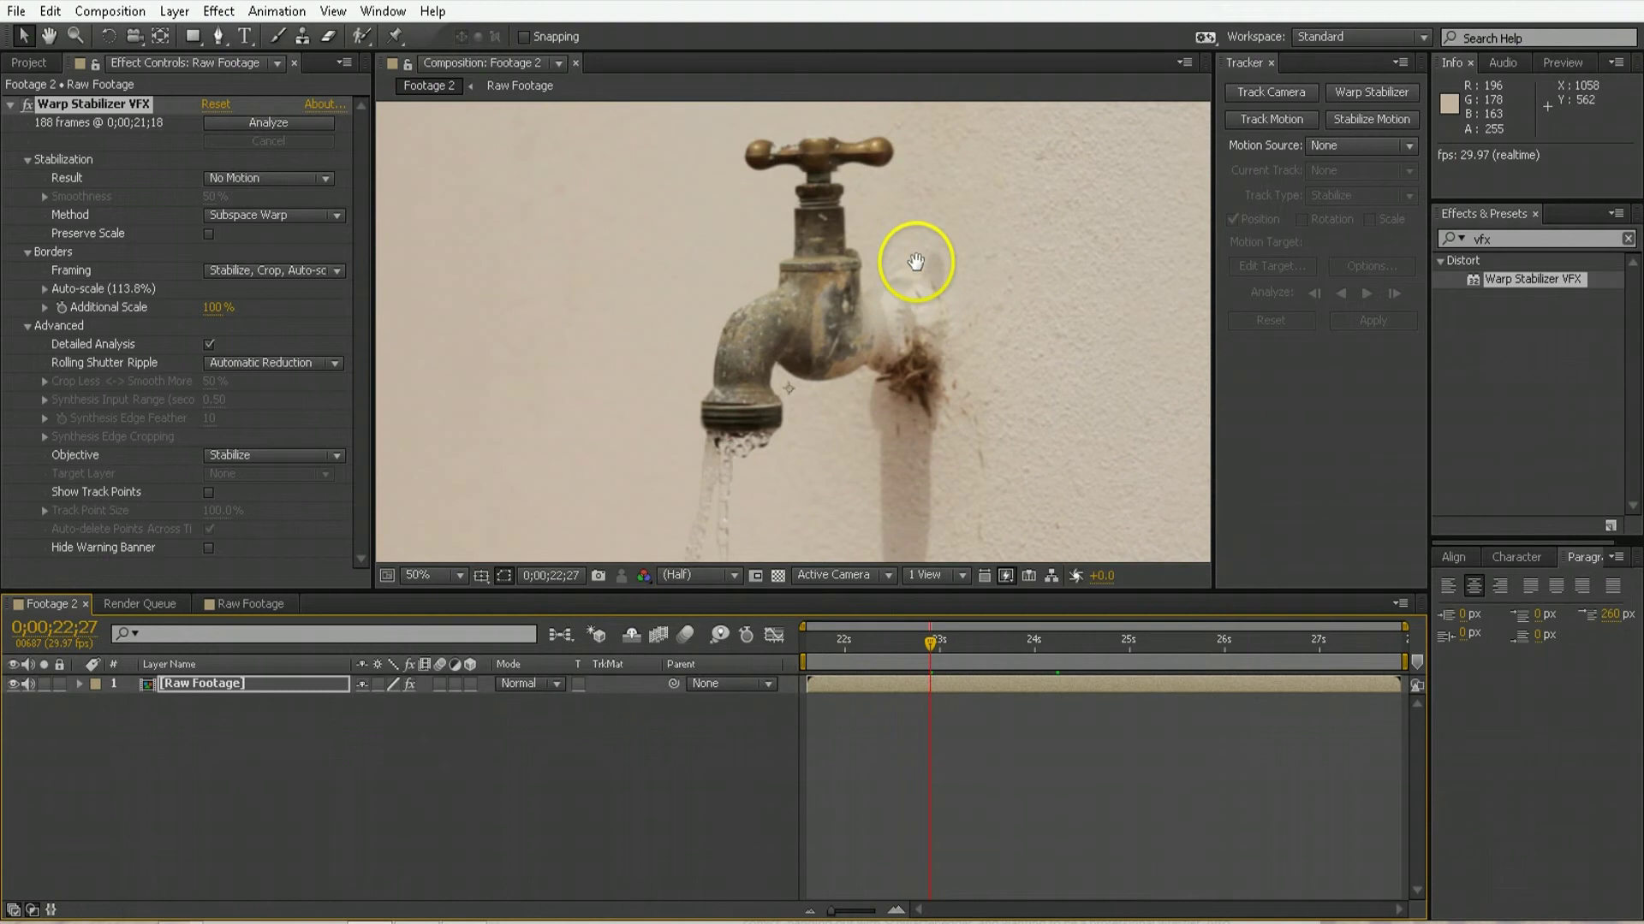
pyautogui.click(394, 685)
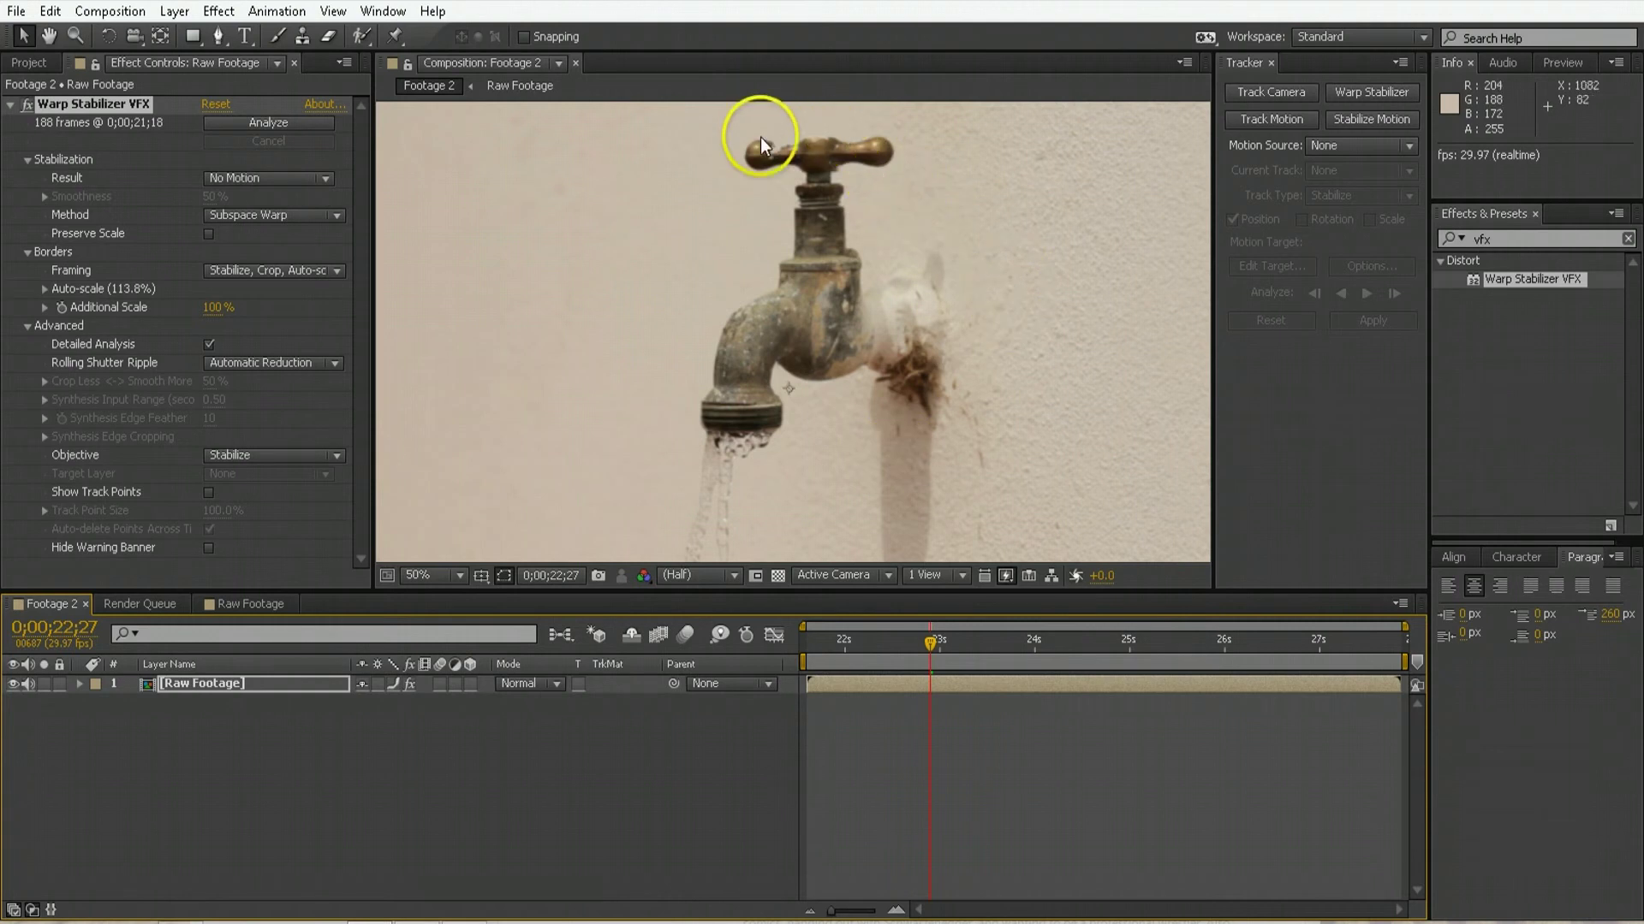
pyautogui.scroll(-1, 848, 339)
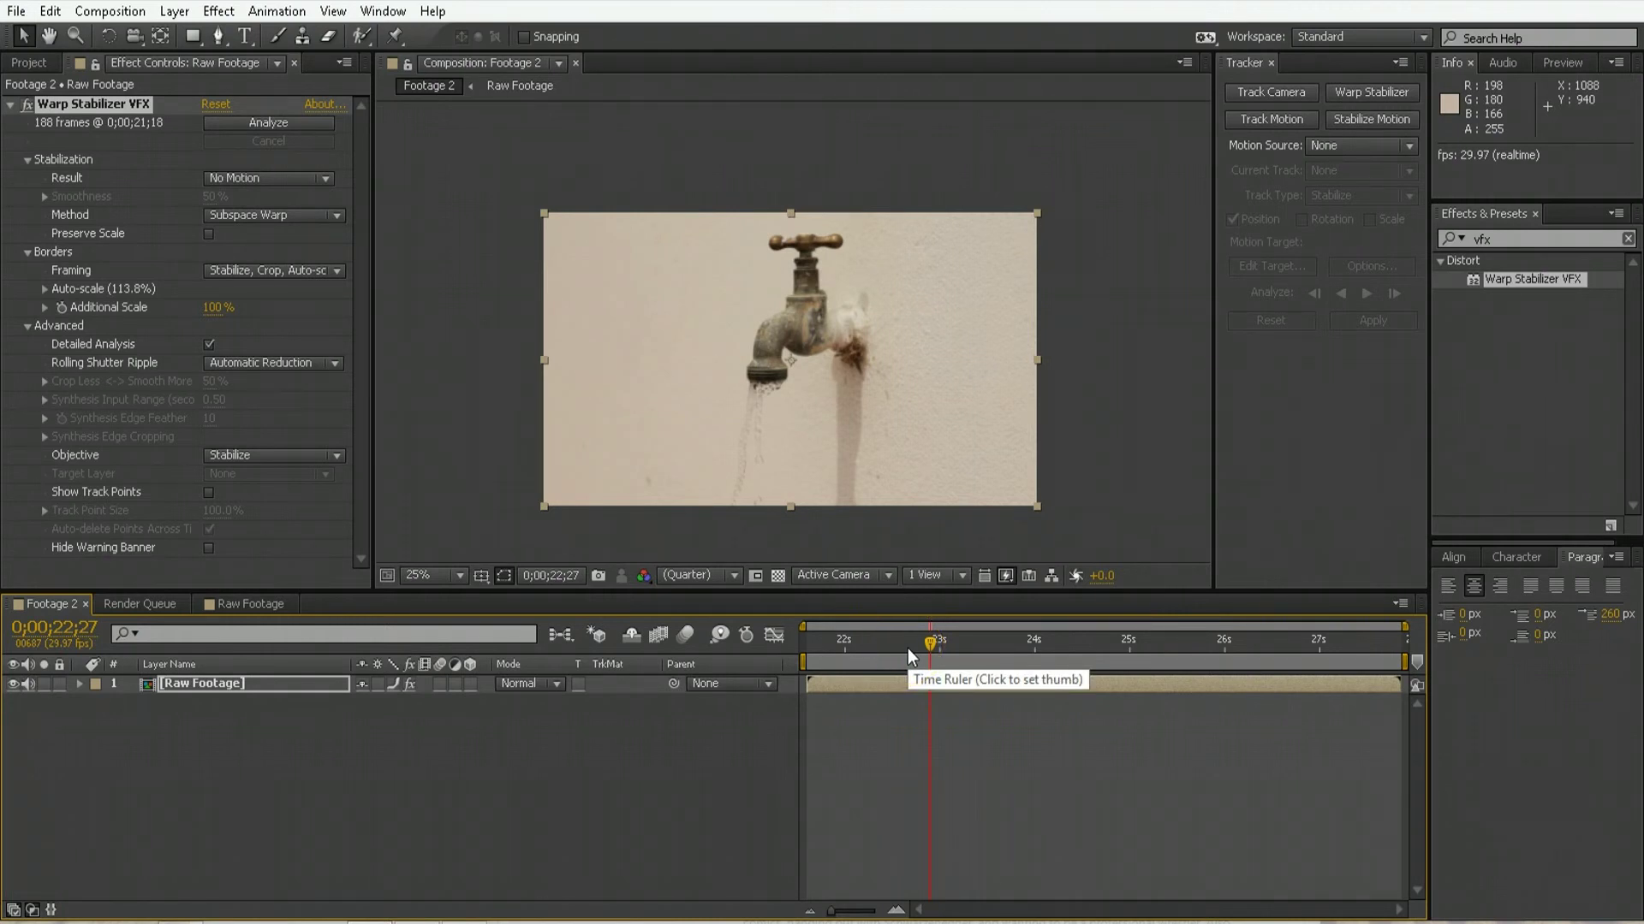
# Step: Set the stabilization Result to Smooth Motion, keeping Smoothness at 50%, and select the Raw Footage layer
pyautogui.click(270, 177)
pyautogui.click(260, 205)
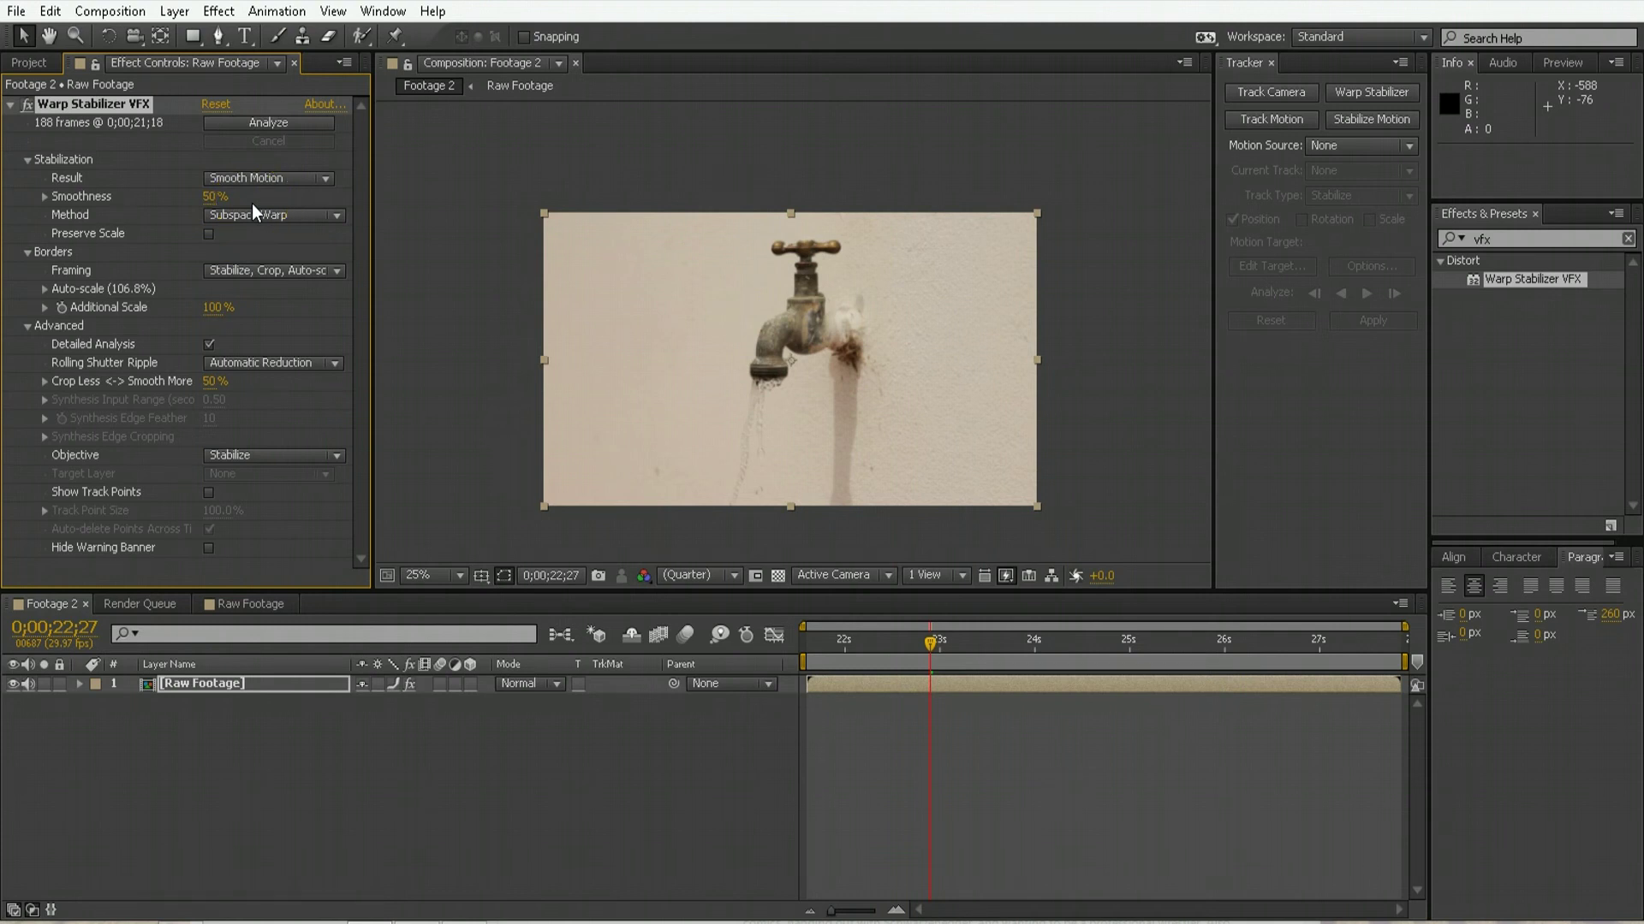
pyautogui.click(215, 197)
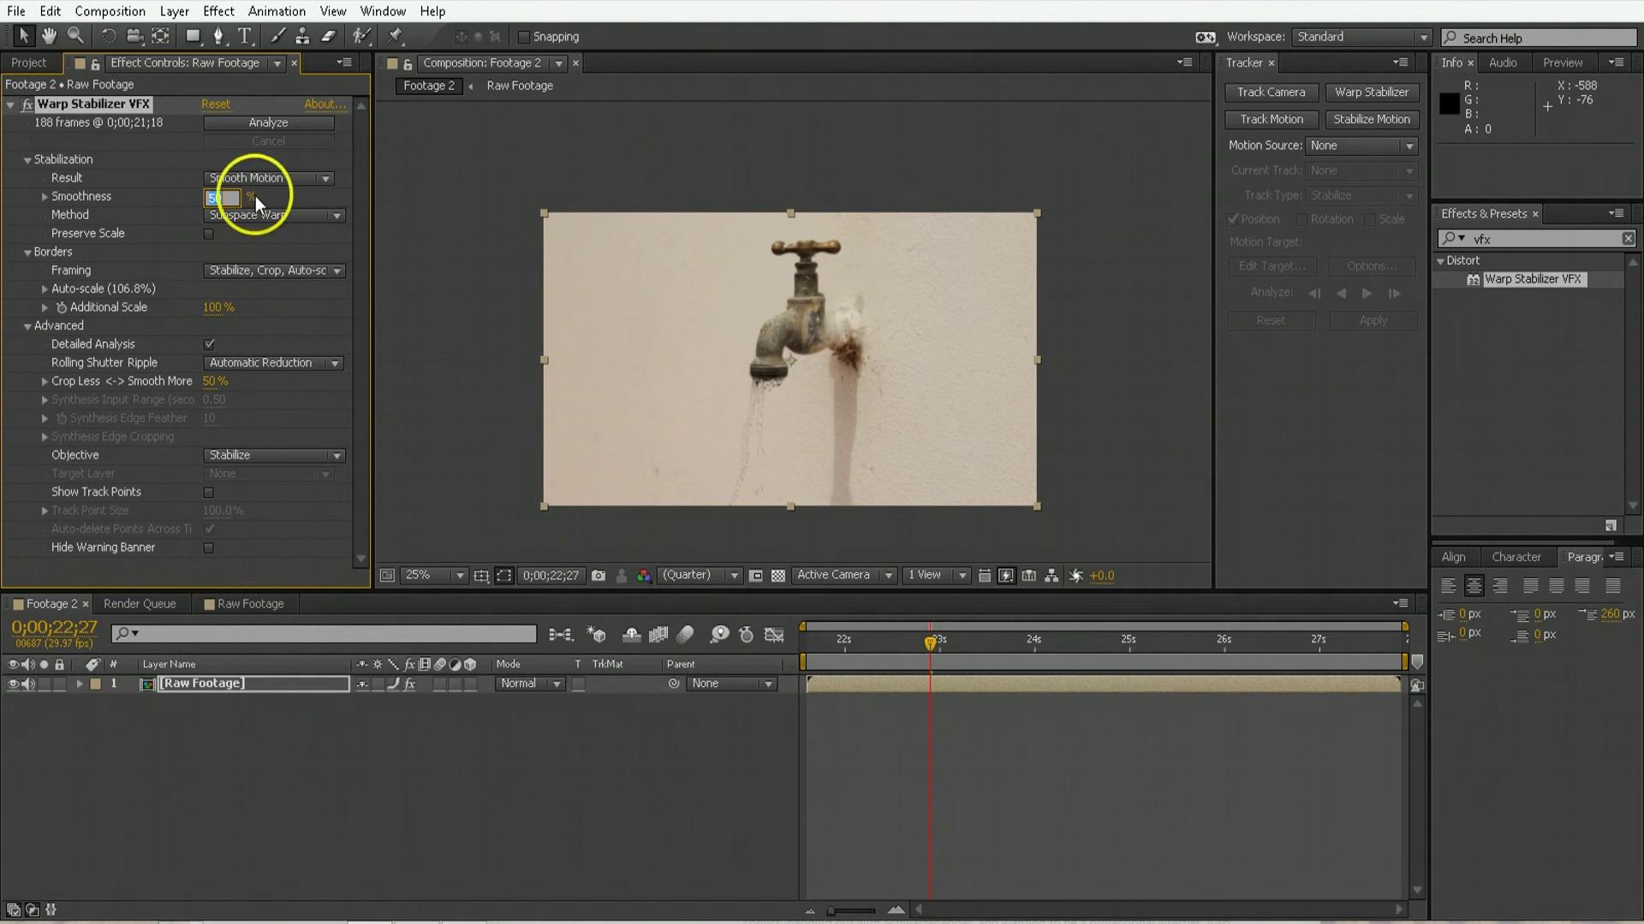
pyautogui.click(864, 690)
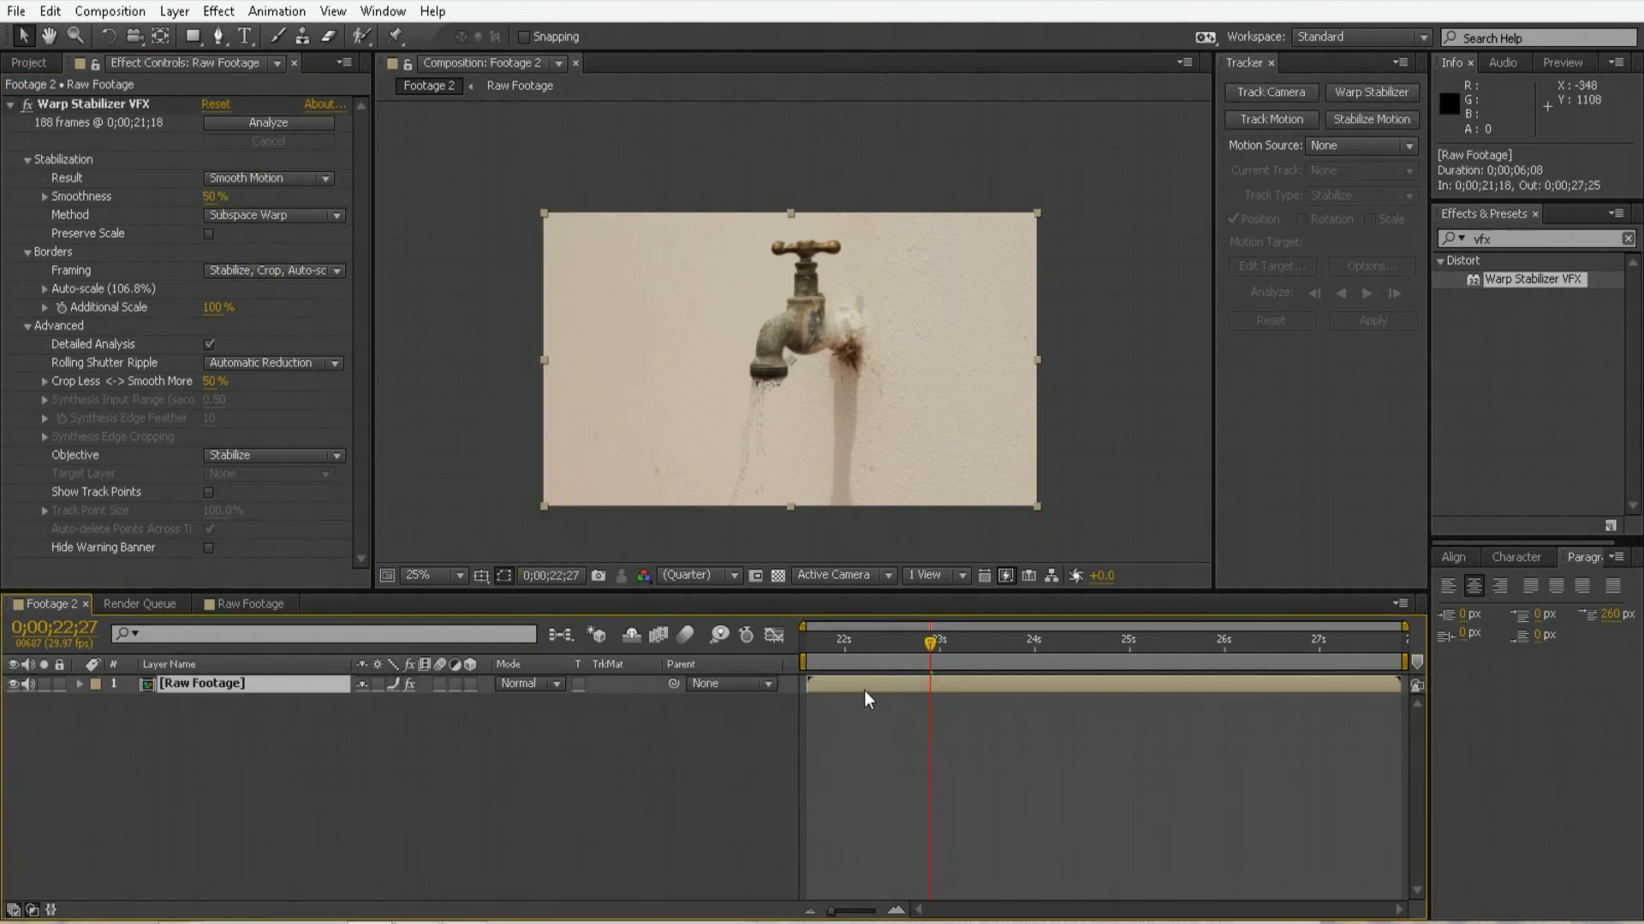